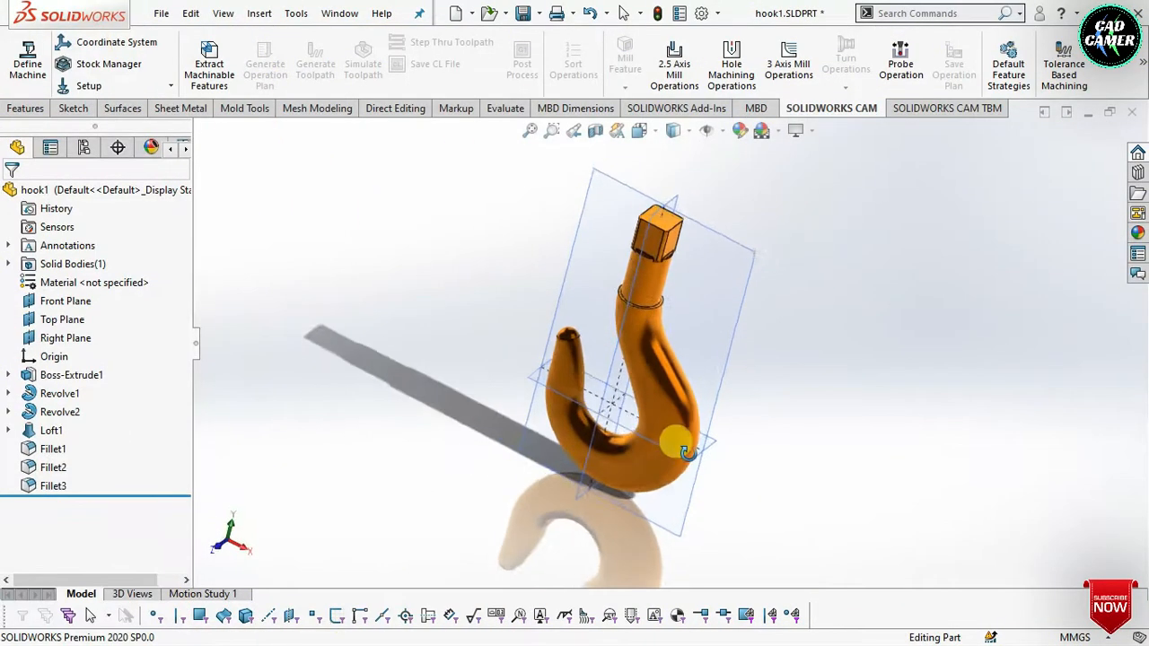
- Start a sketch on the ring-shaped shoulder face where the hook body meets the cylindrical shank
middle_click_drag(675, 441, 692, 236)
scroll(654, 251, "down", 8)
middle_click_drag(595, 375, 549, 354)
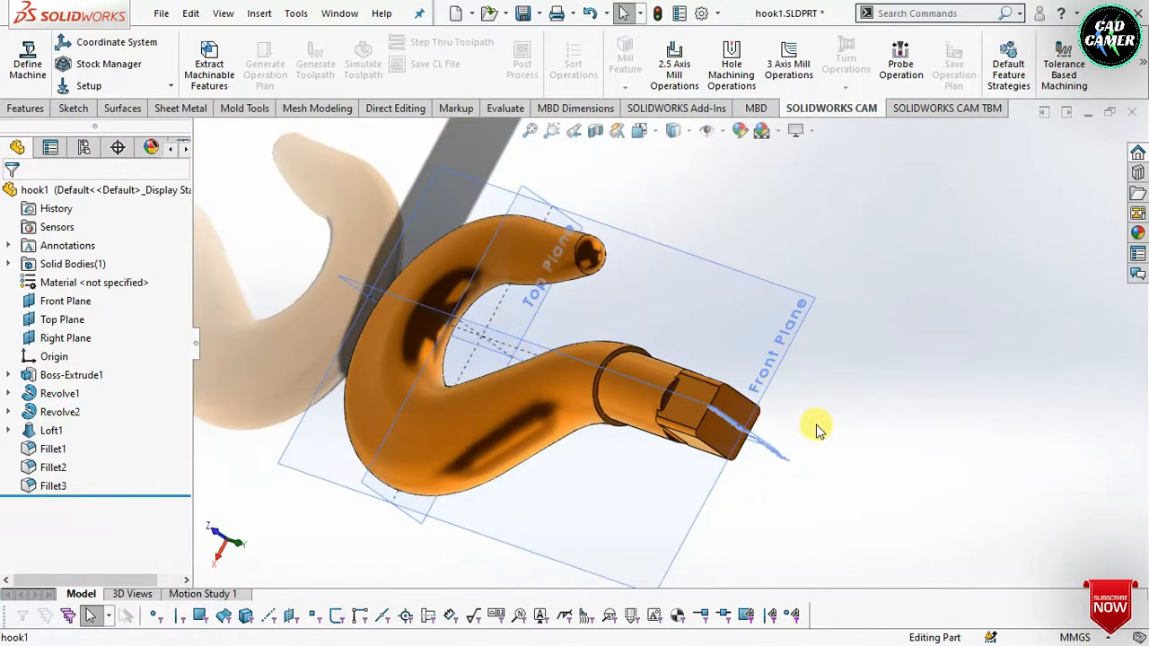
scroll(526, 403, "down", 5)
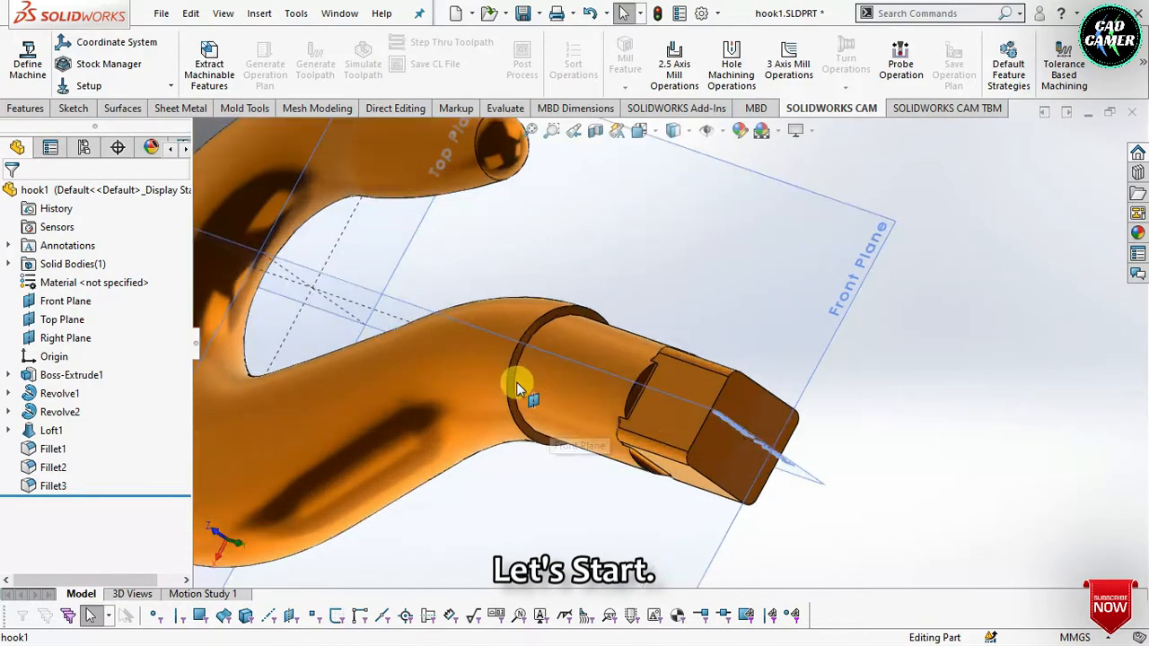
left_click(24, 108)
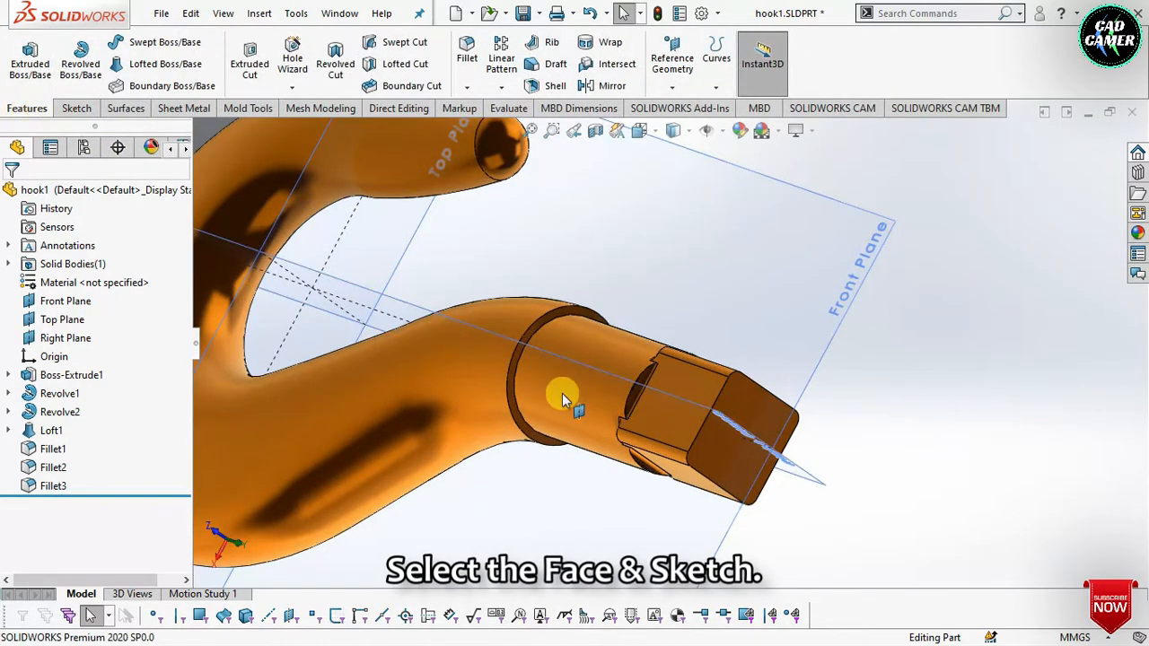
scroll(618, 326, "down", 3)
left_click(589, 325)
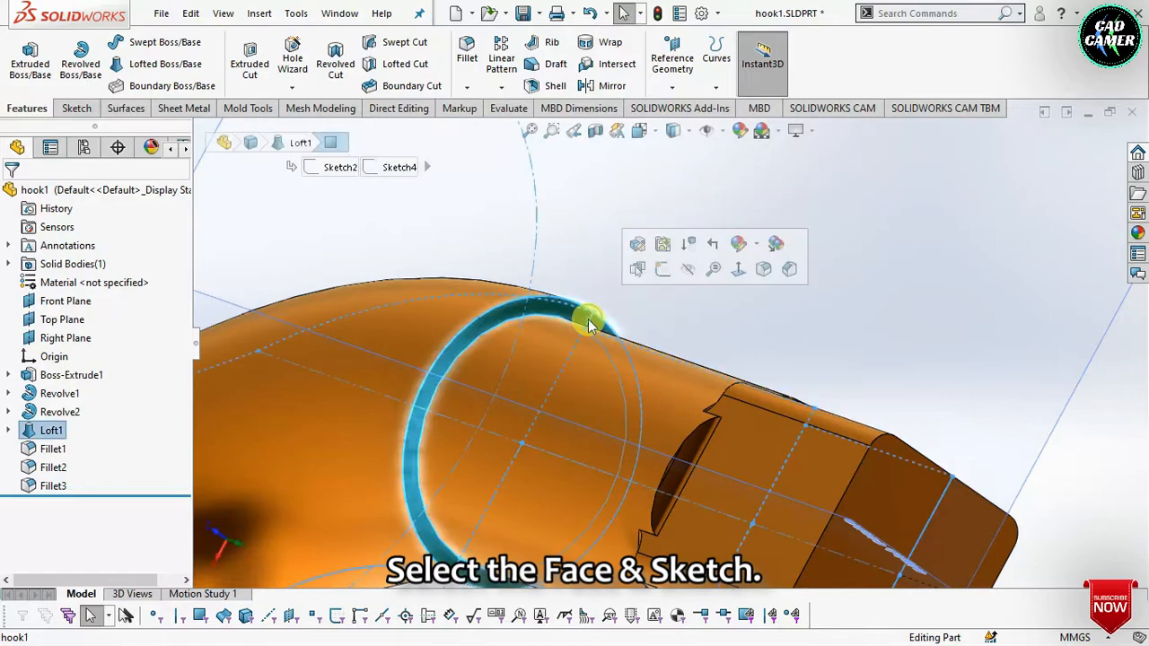
left_click(662, 271)
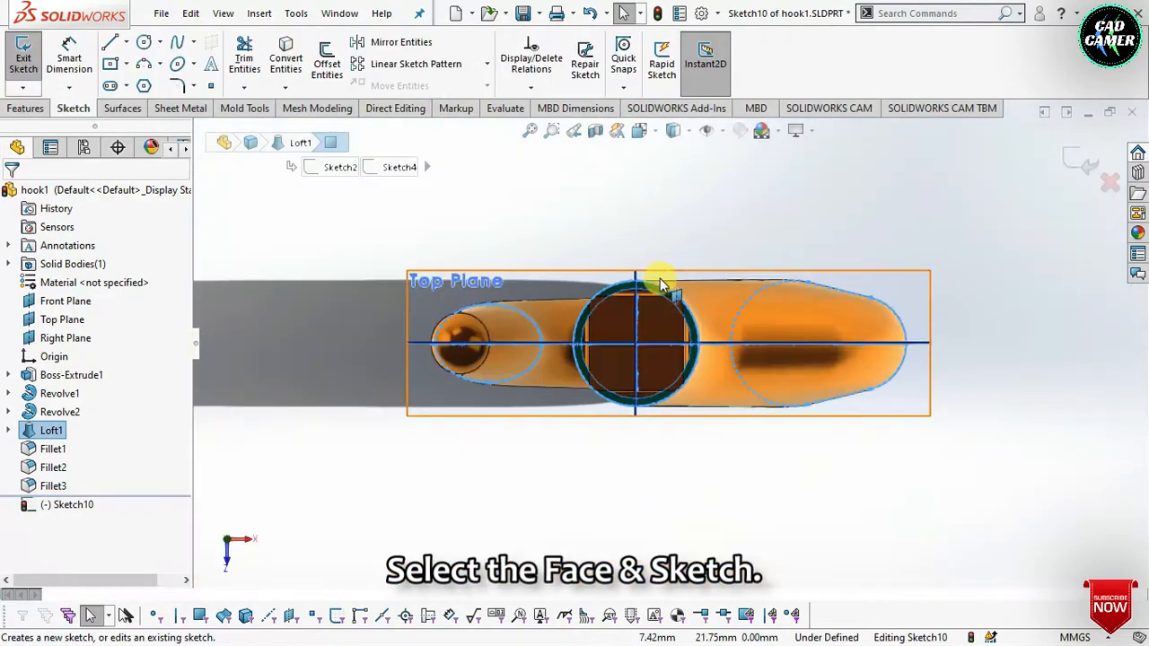
- Convert the outer circular edge of the shoulder face into sketch geometry
middle_click_drag(701, 459, 723, 480)
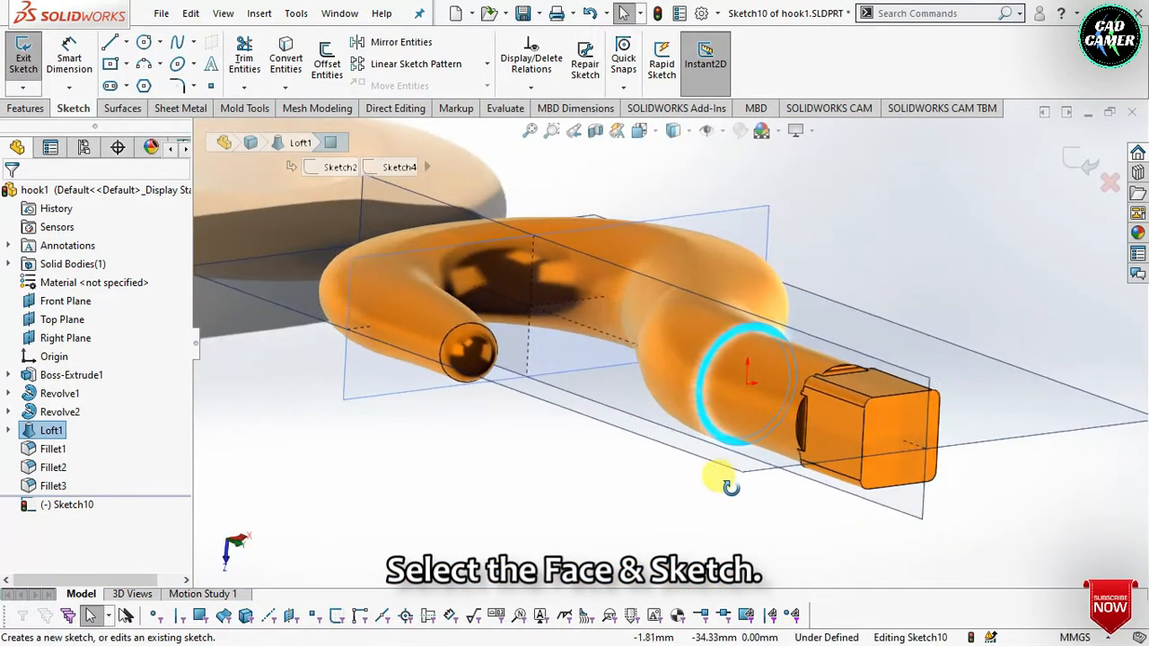
left_click(656, 502)
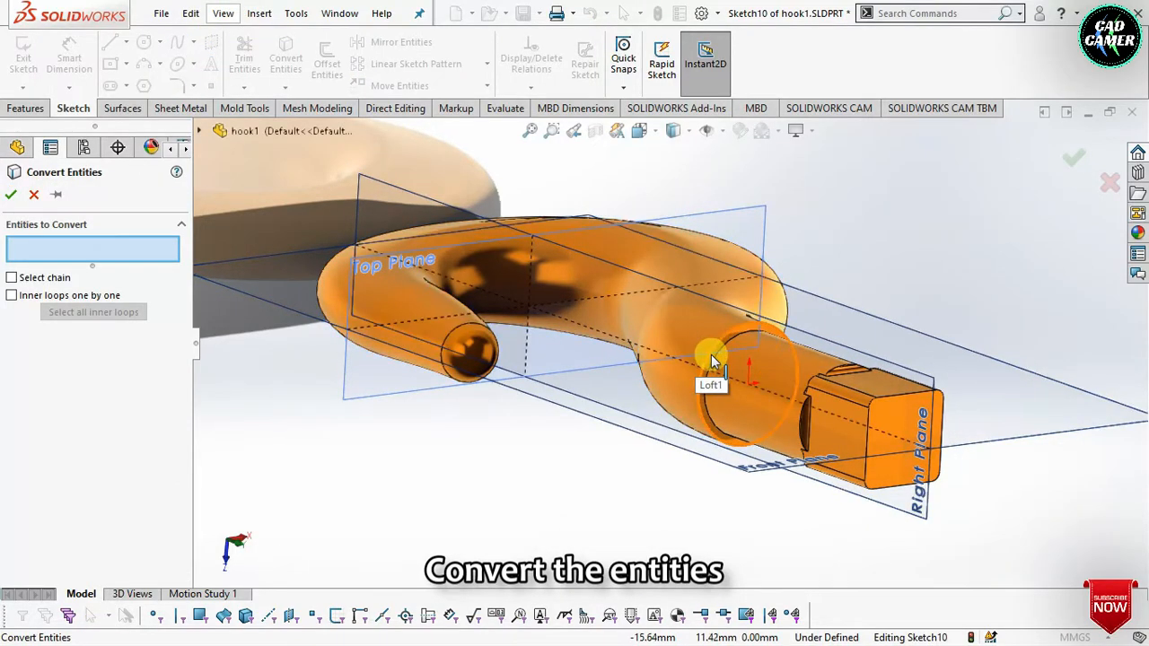
left_click(711, 354)
middle_click_drag(711, 355, 741, 384)
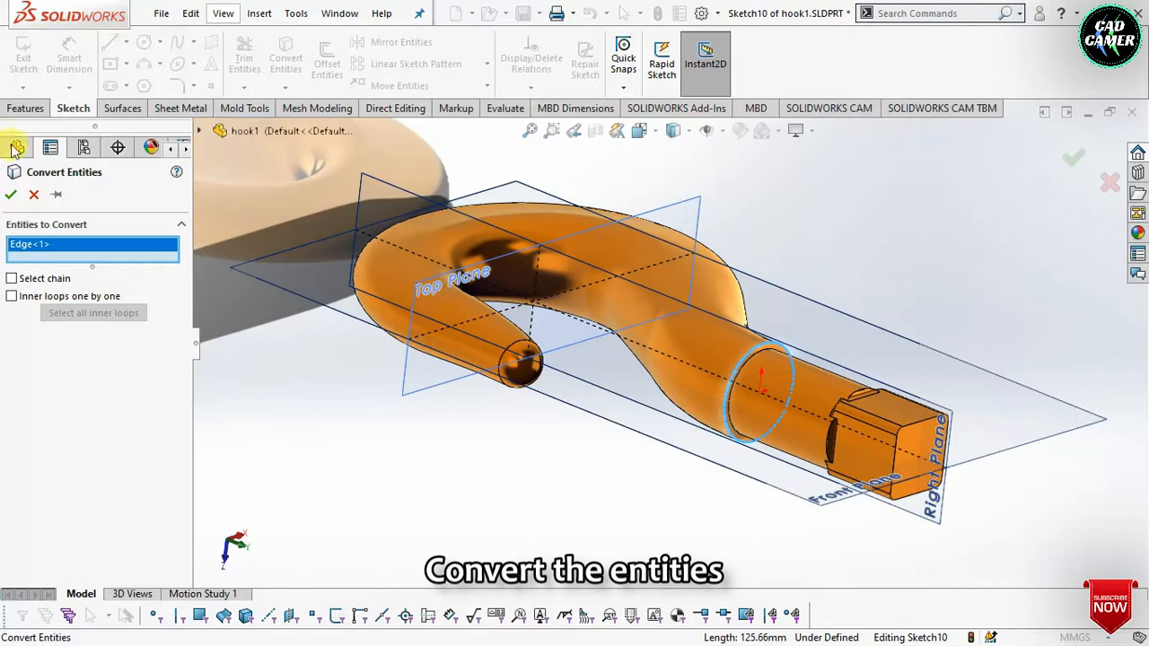
left_click(13, 195)
- Extrude the circle along the shank Up To Vertex, ending at the vertex where the square head begins, with Merge result on
left_click(34, 108)
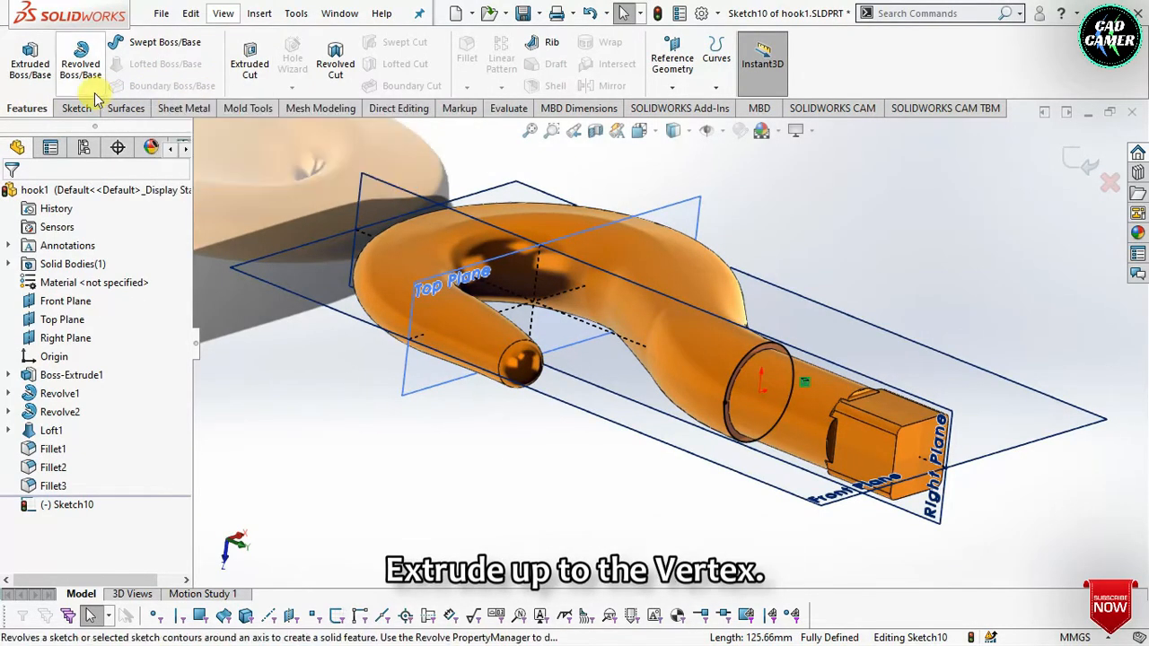
left_click(30, 61)
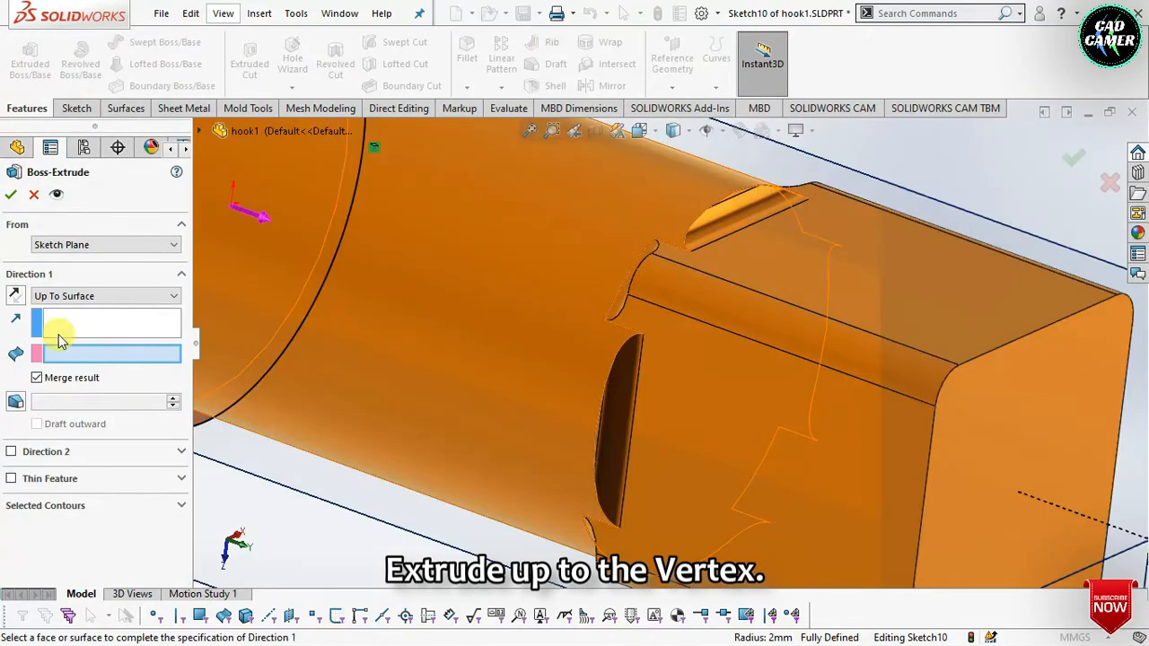
left_click(90, 296)
left_click(81, 333)
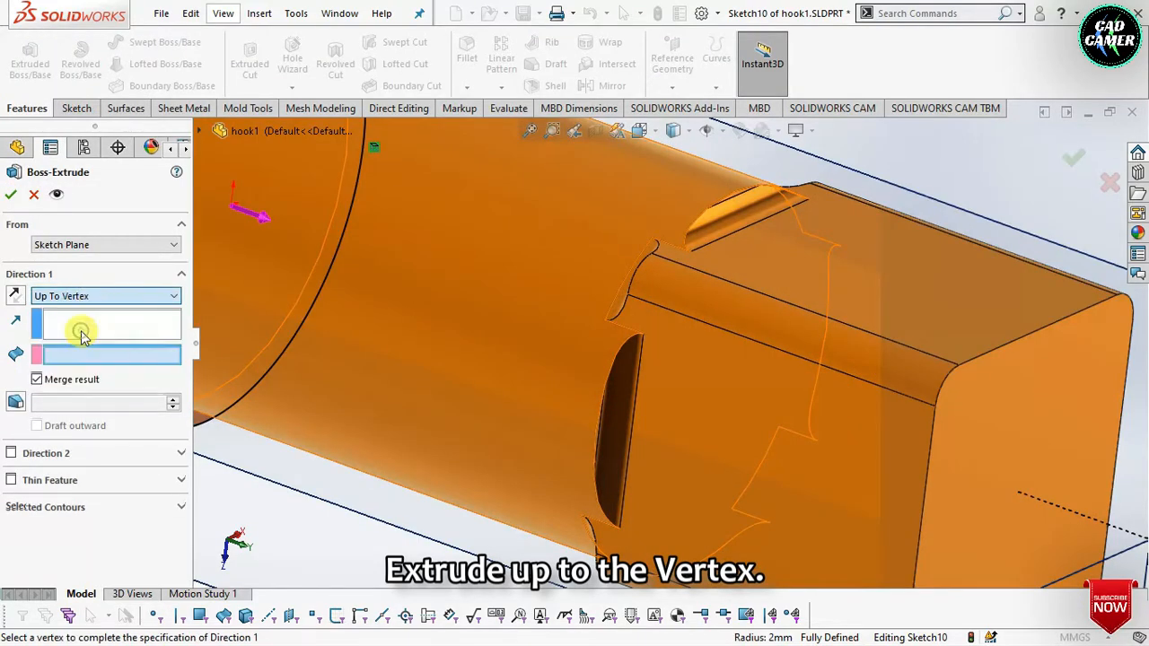
left_click(644, 335)
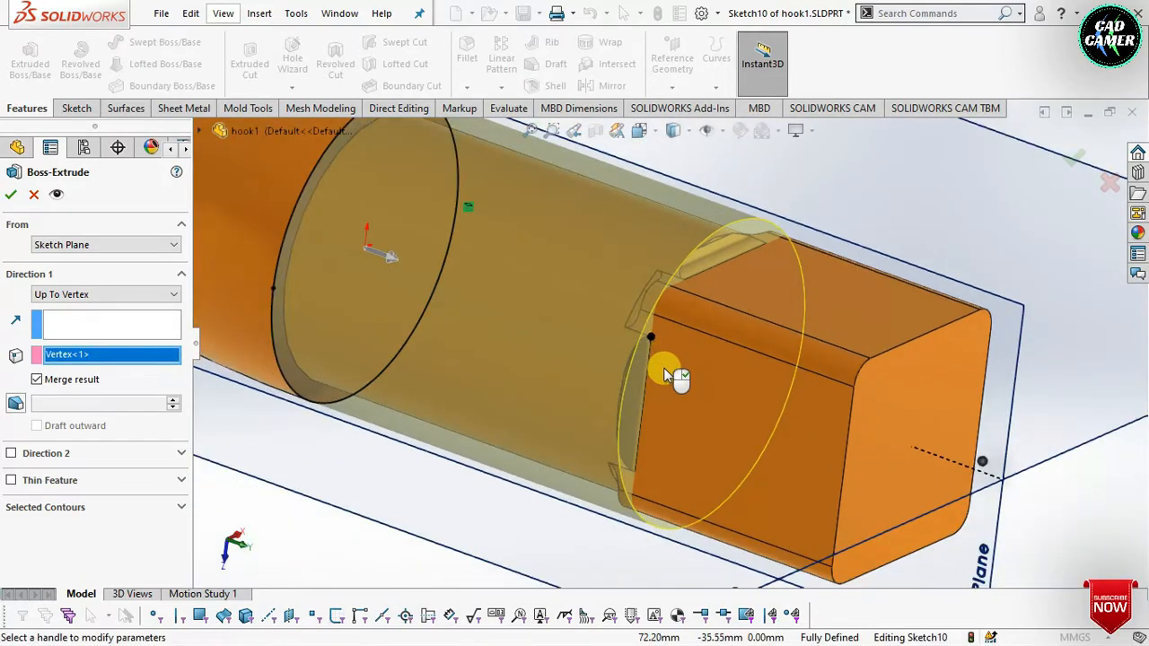
middle_click_drag(663, 367, 749, 442)
middle_click_drag(674, 333, 702, 314)
scroll(698, 316, "down", 1)
left_click(10, 195)
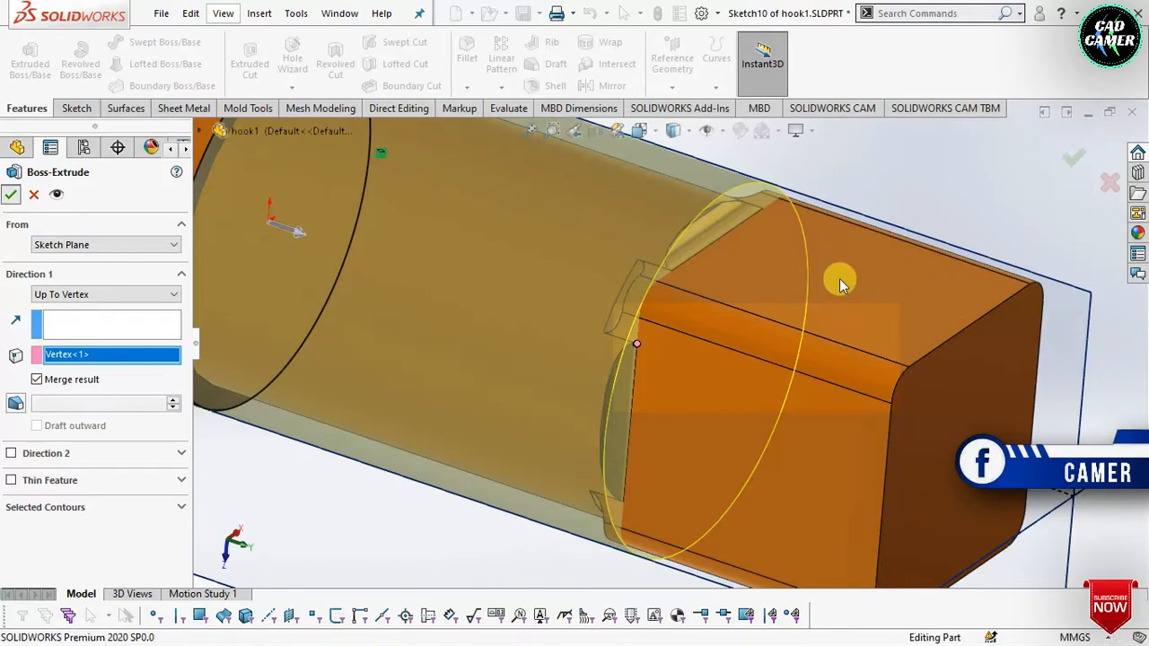
- Fillet the edge loop where the square head meets the cylindrical shank with a symmetric 10 mm radius
scroll(814, 373, "up", 2)
scroll(647, 431, "up", 4)
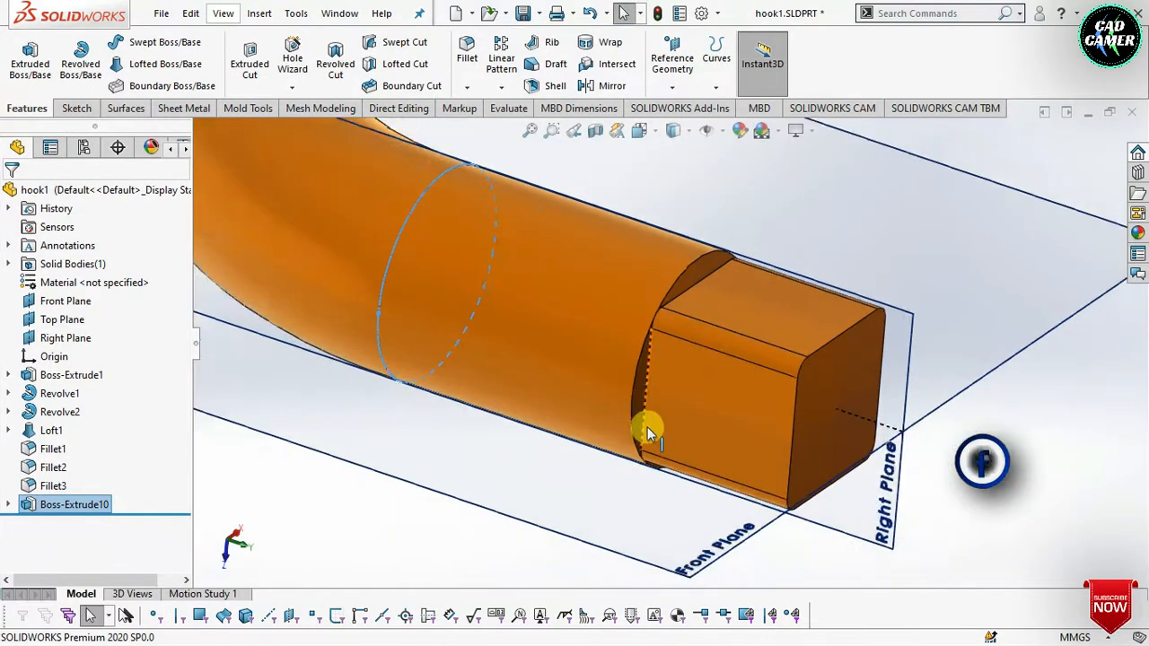
middle_click_drag(540, 303, 536, 159)
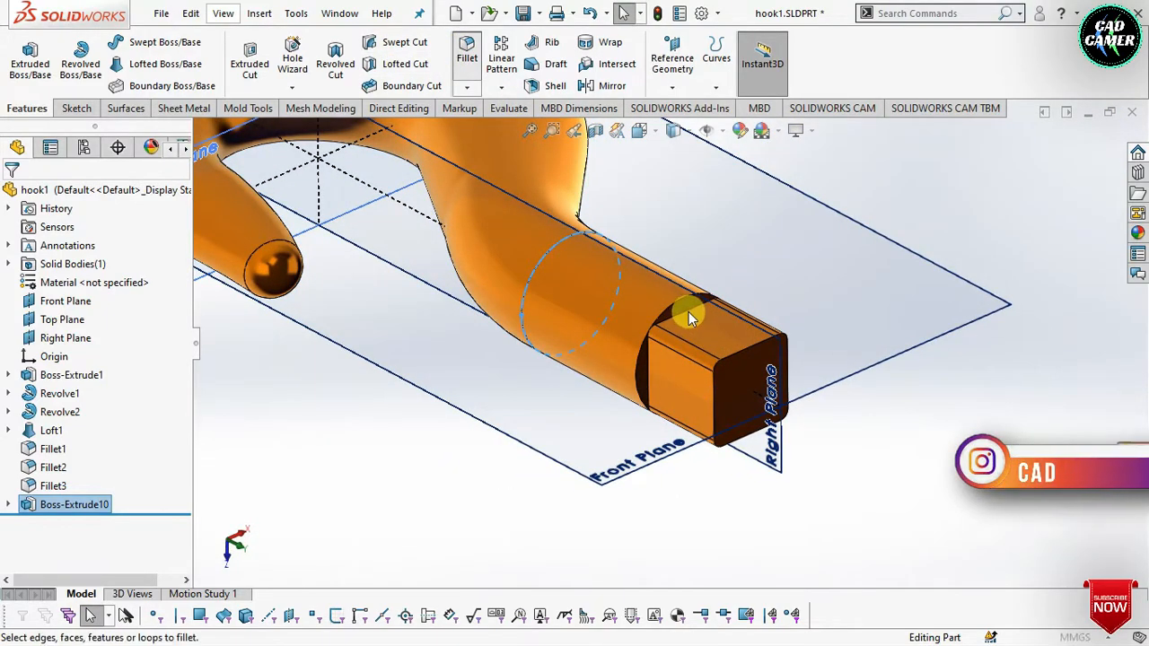
scroll(697, 319, "down", 2)
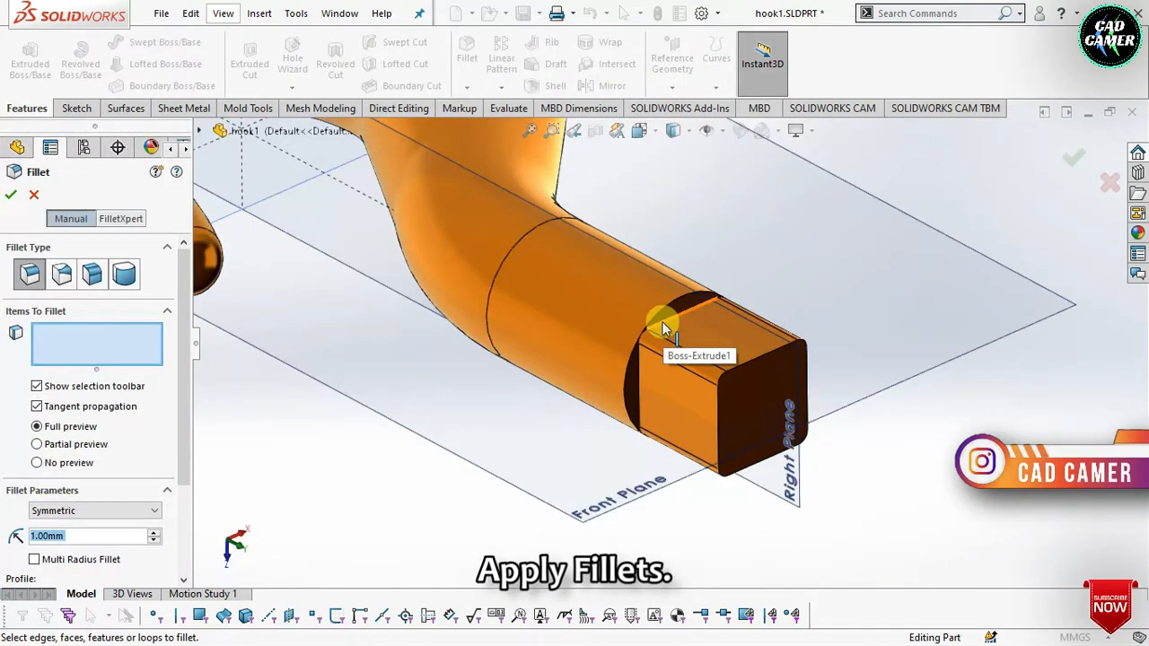
left_click(661, 321)
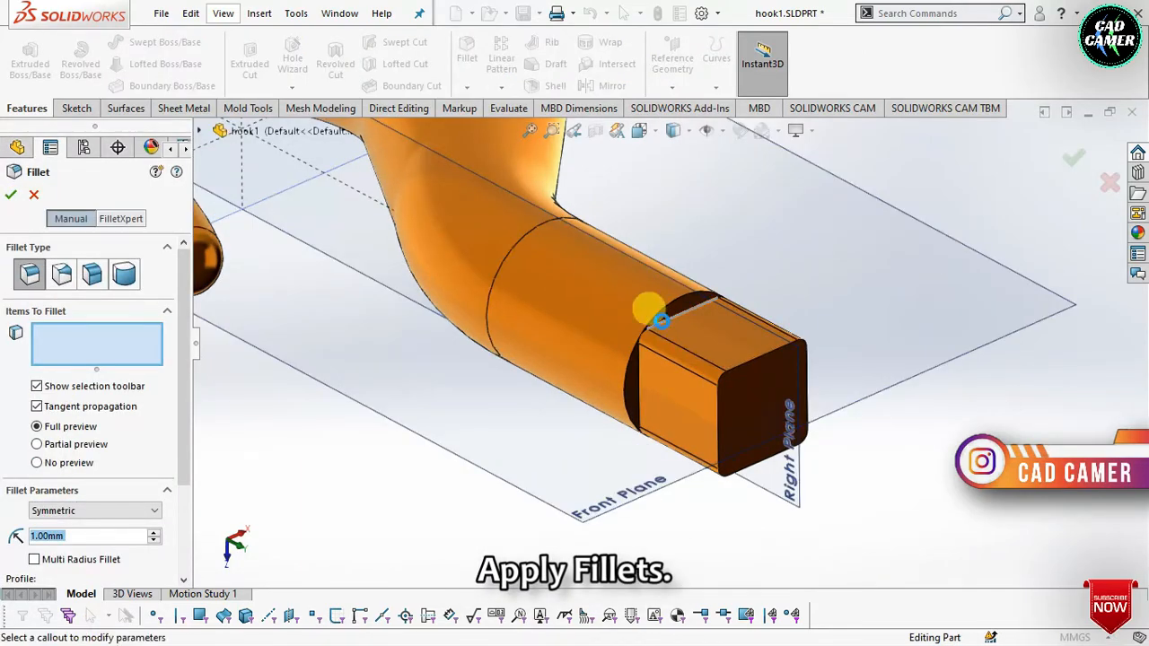
left_click(666, 322)
scroll(687, 323, "down", 3)
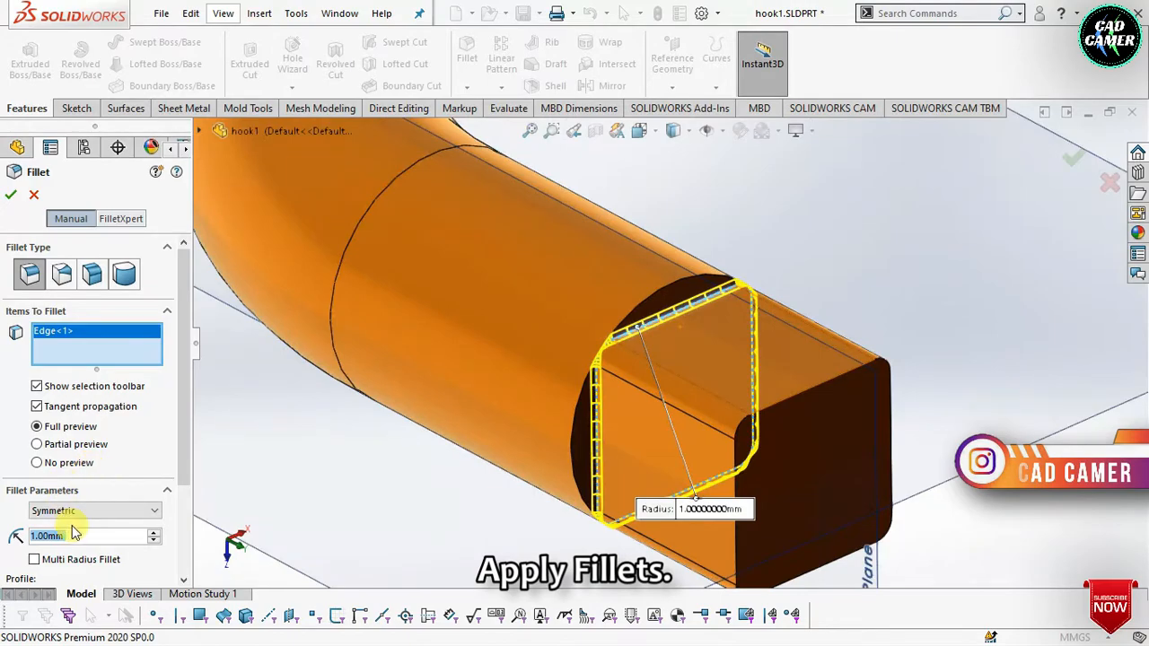
type("10")
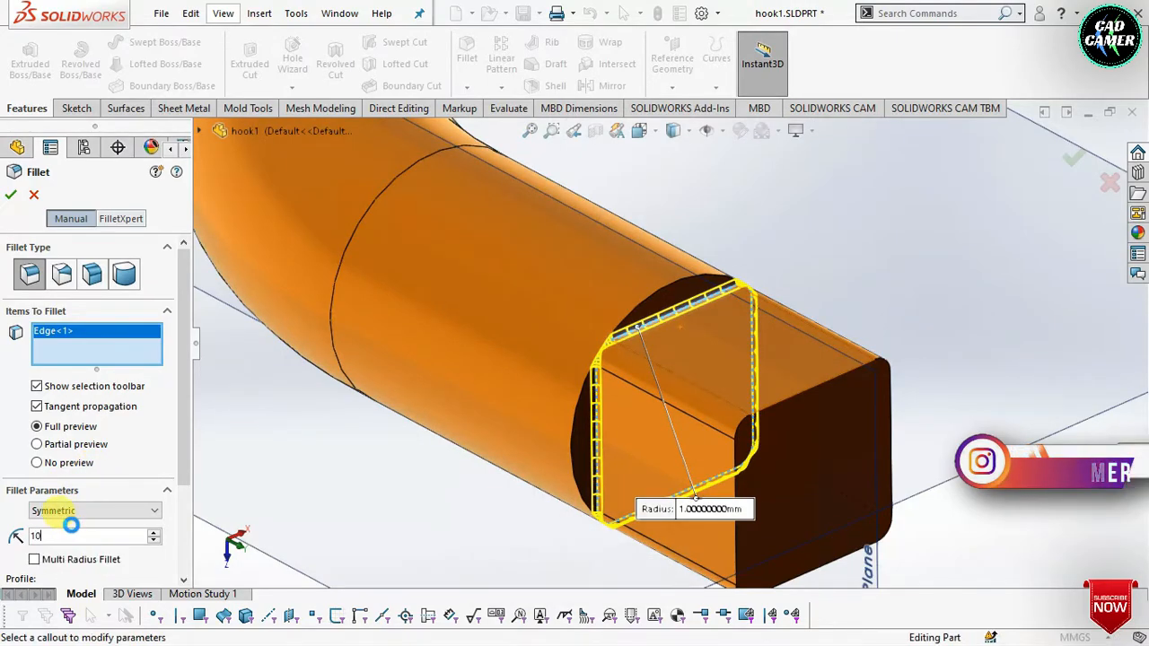
key("Return")
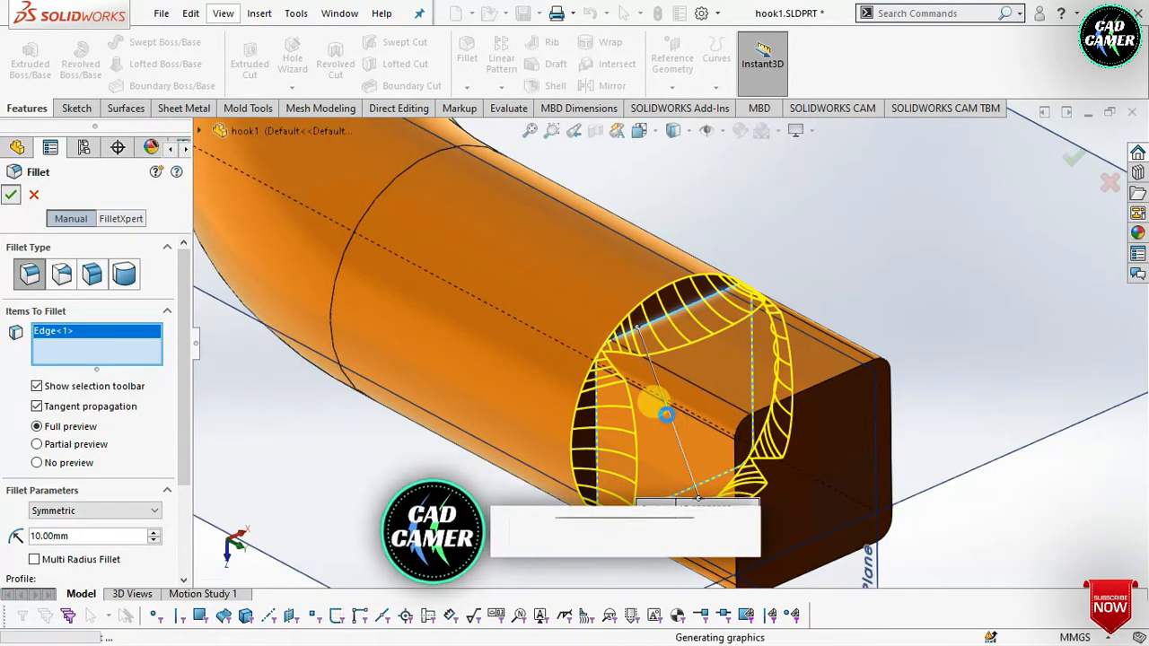
key("Return")
- Start a Move Face operation of type Offset and clear all items from its face selection
middle_click_drag(671, 410, 725, 341)
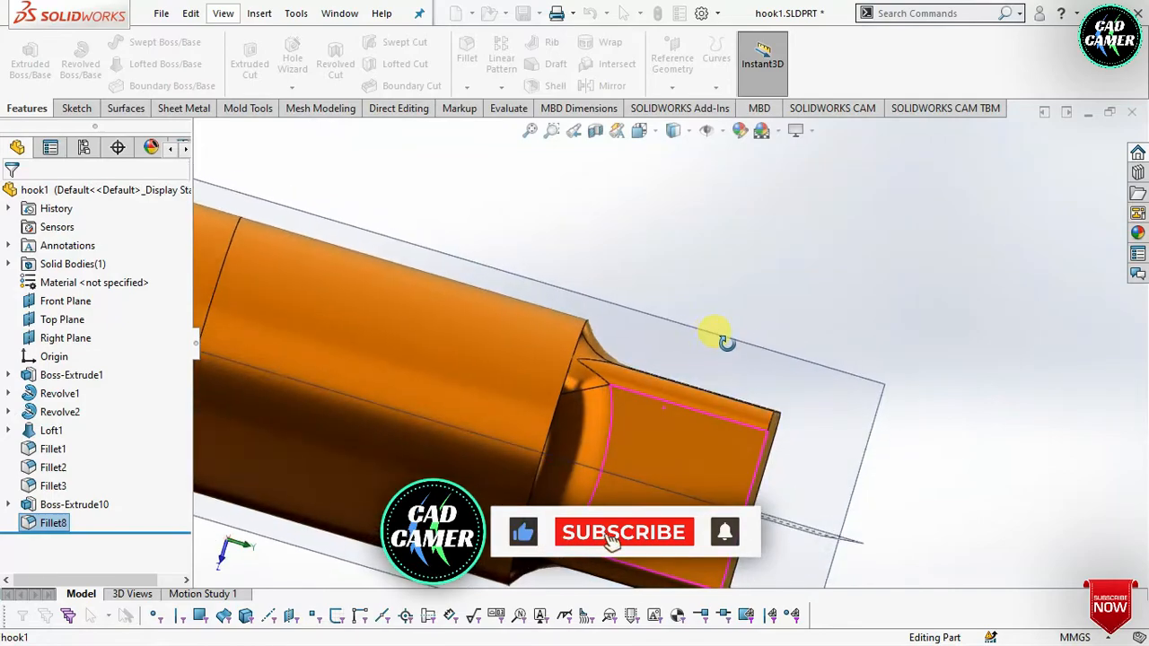
middle_click_drag(673, 372, 666, 404)
scroll(666, 403, "up", 3)
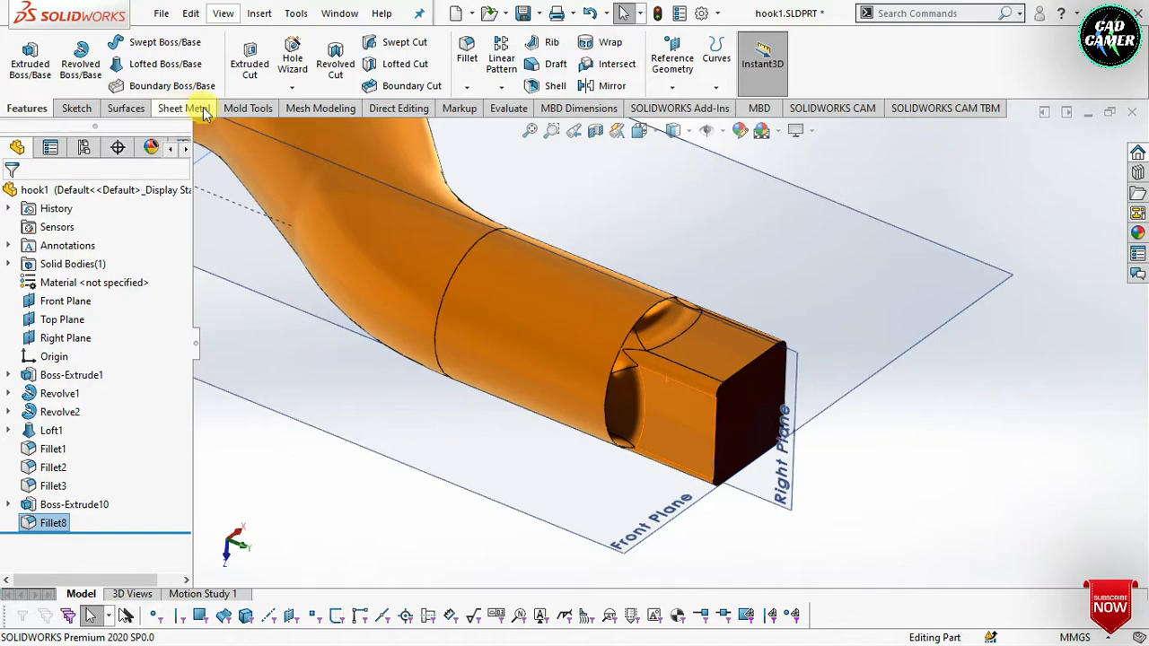
left_click(258, 13)
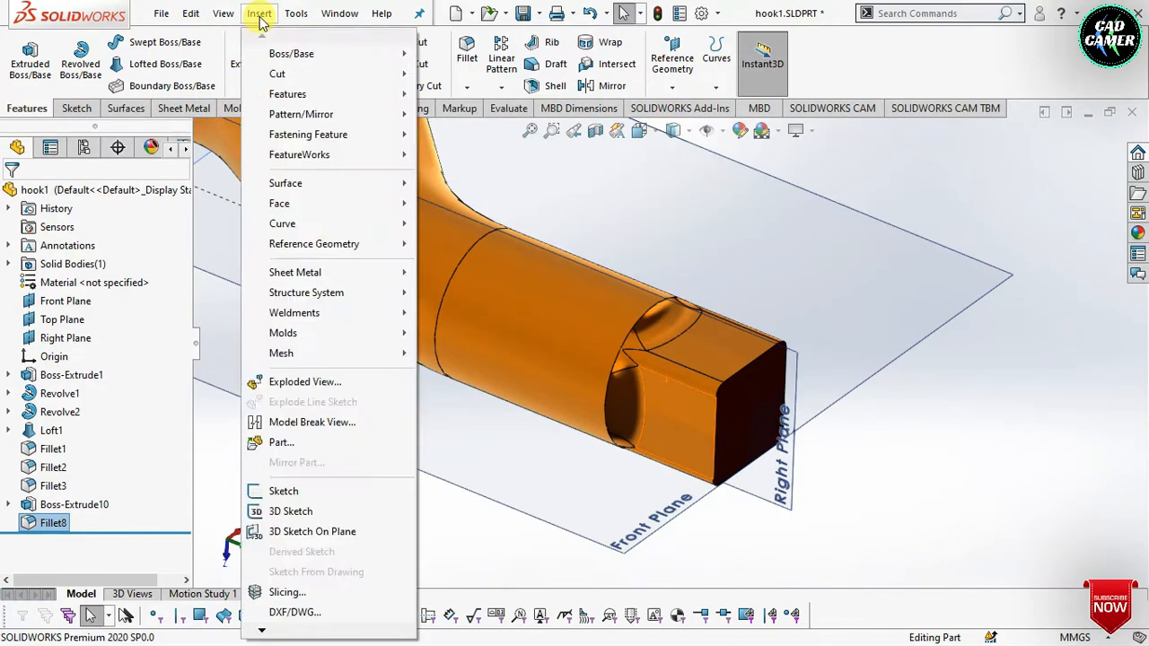
mouse_move(294, 95)
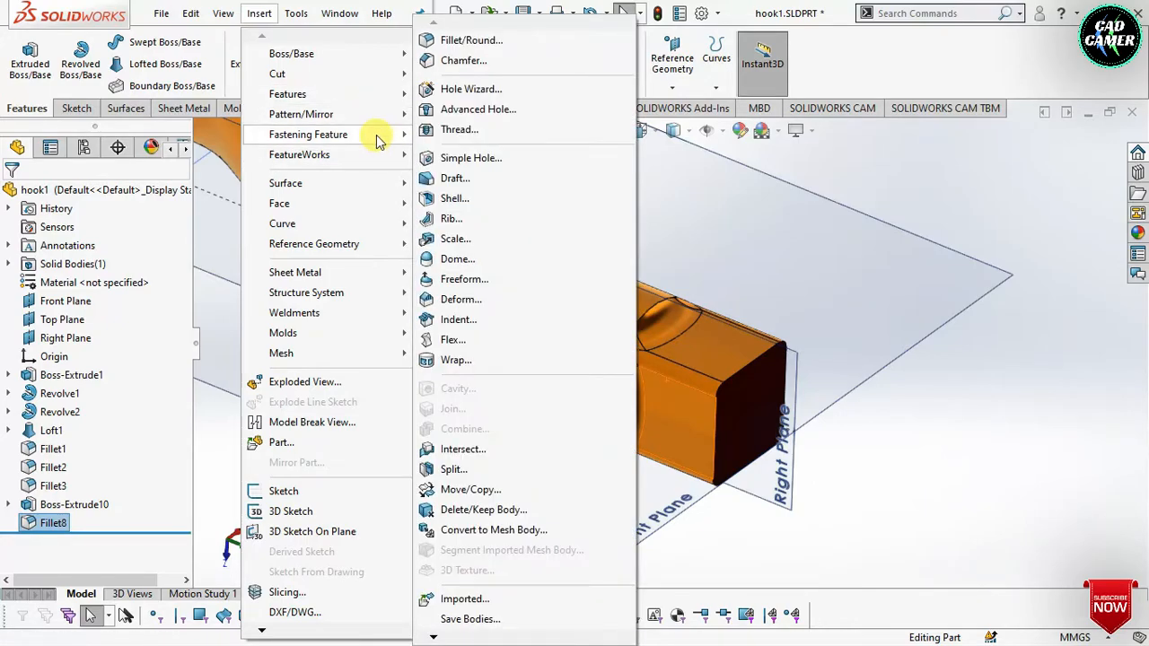
mouse_move(380, 142)
mouse_move(374, 94)
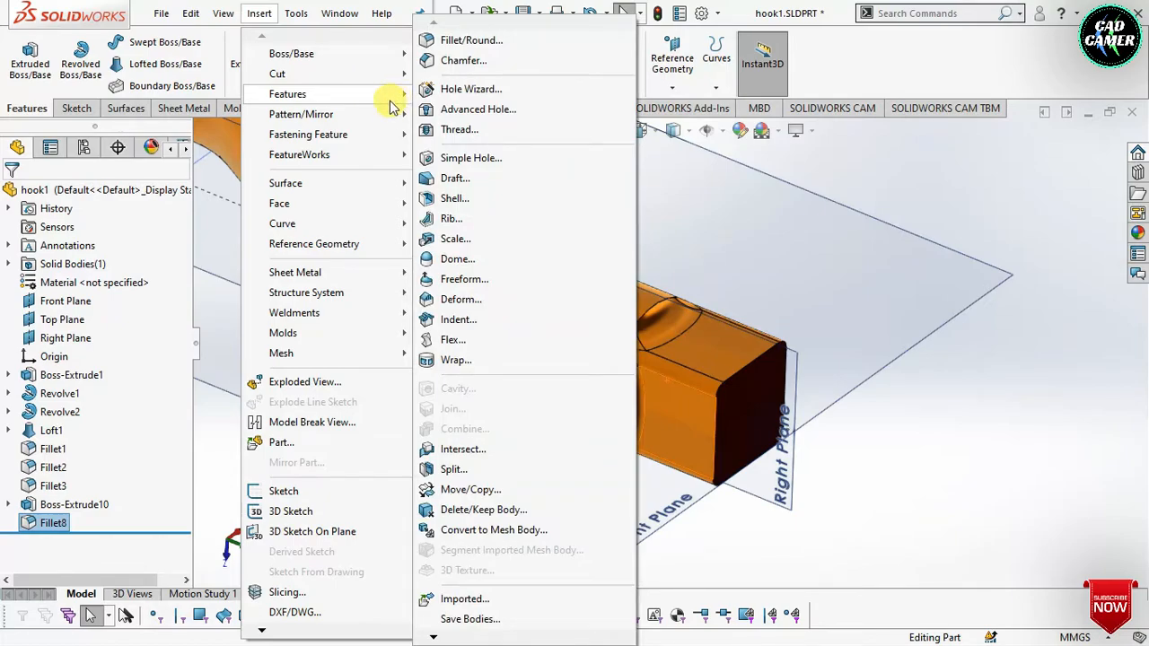
mouse_move(346, 205)
left_click(443, 243)
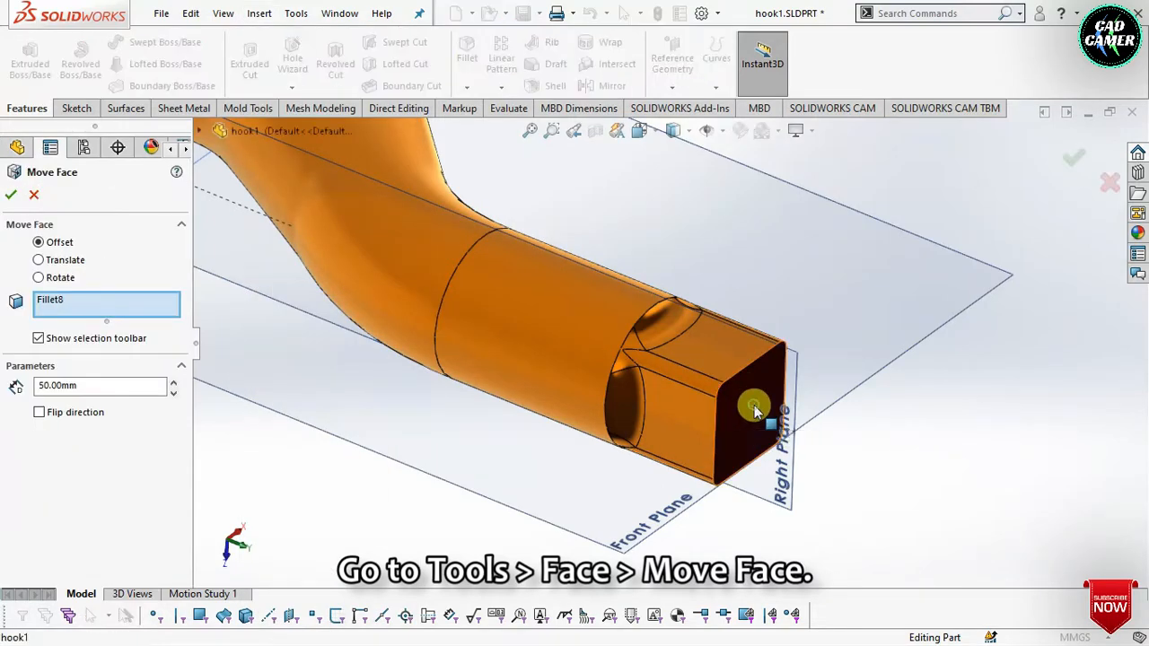
left_click(754, 411)
scroll(750, 395, "down", 5)
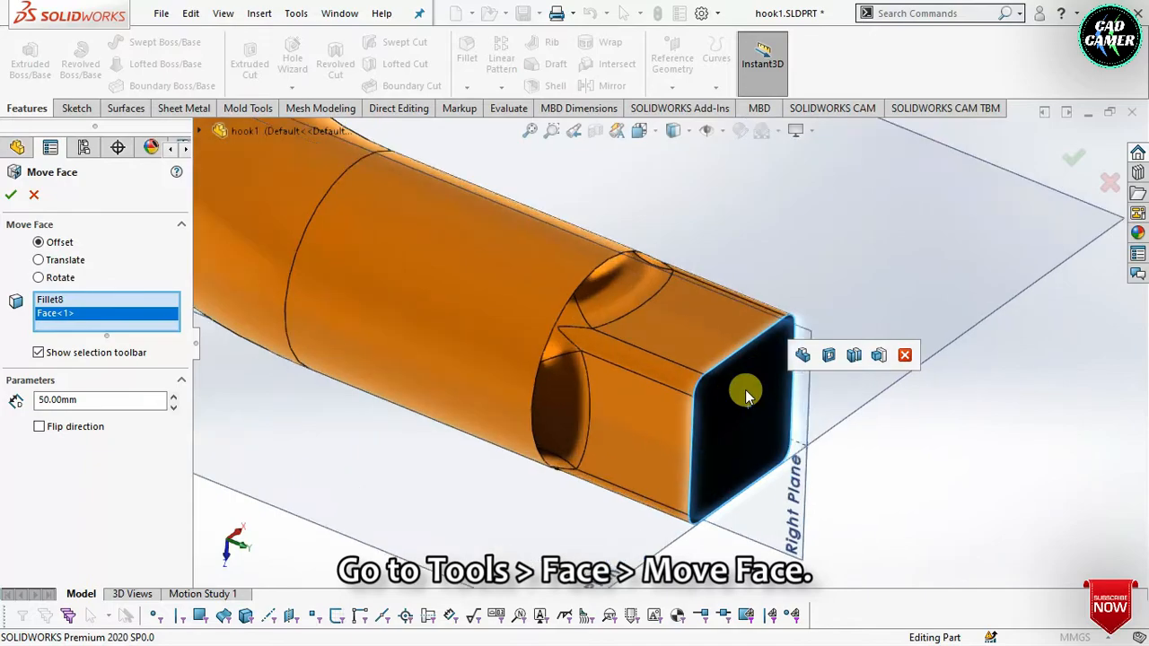
right_click(61, 310)
left_click(99, 319)
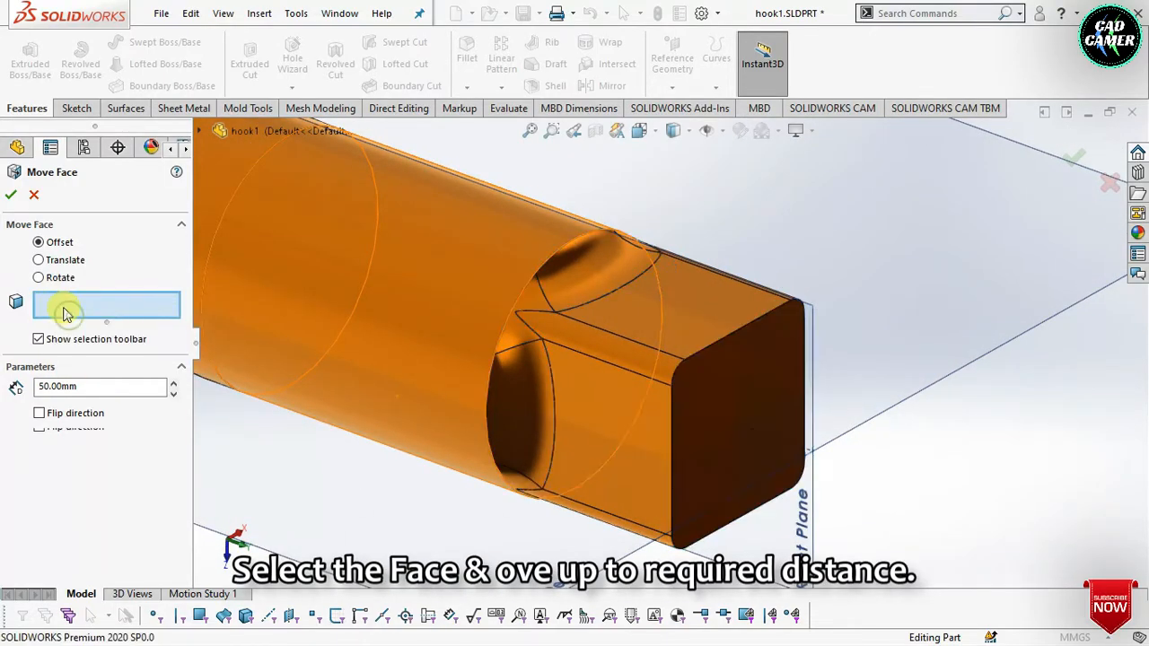
- Offset the end face of the square head outward by 30 mm to lengthen the head
left_click(702, 405)
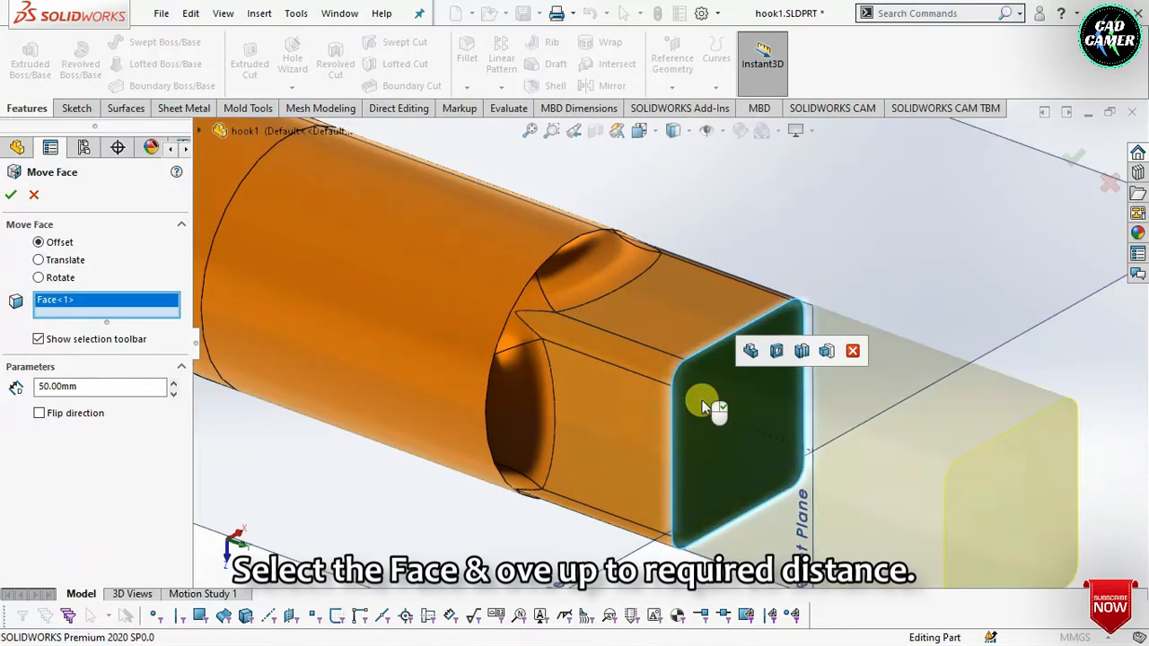
scroll(701, 403, "up", 5)
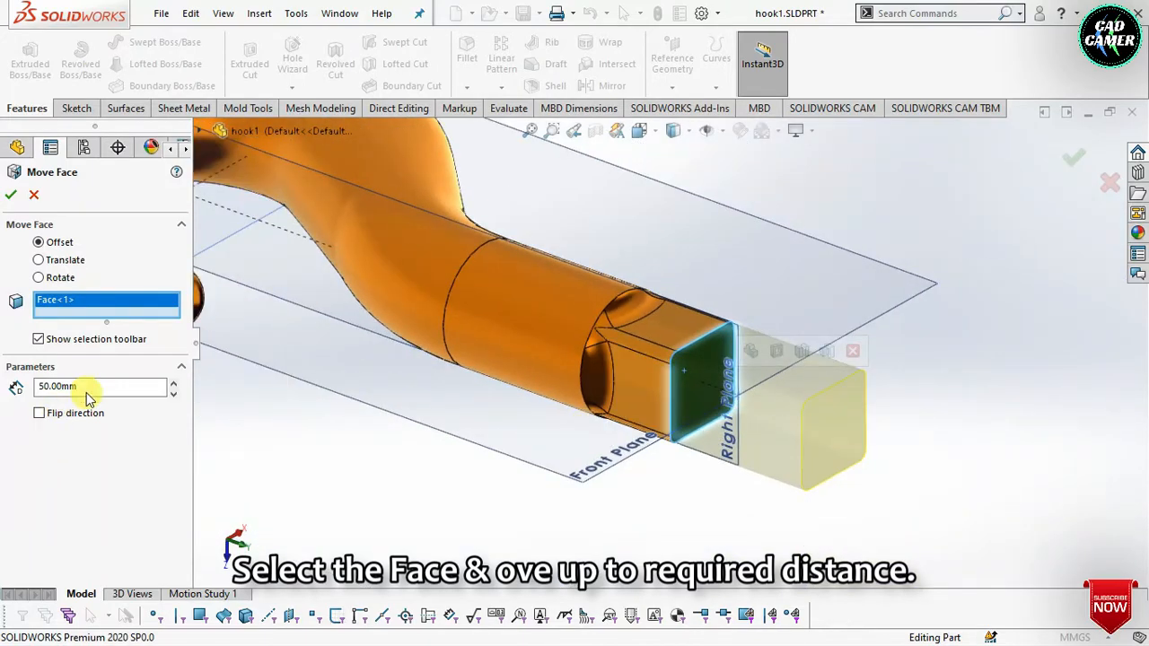
left_click_drag(88, 388, 27, 390)
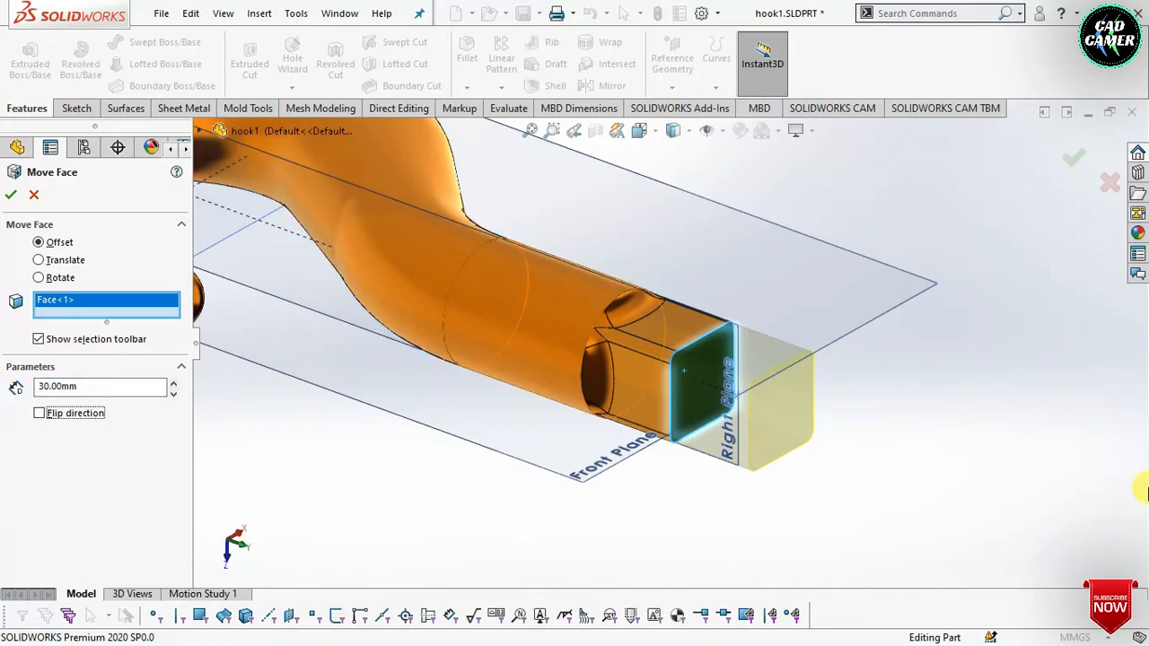
scroll(433, 237, "up", 5)
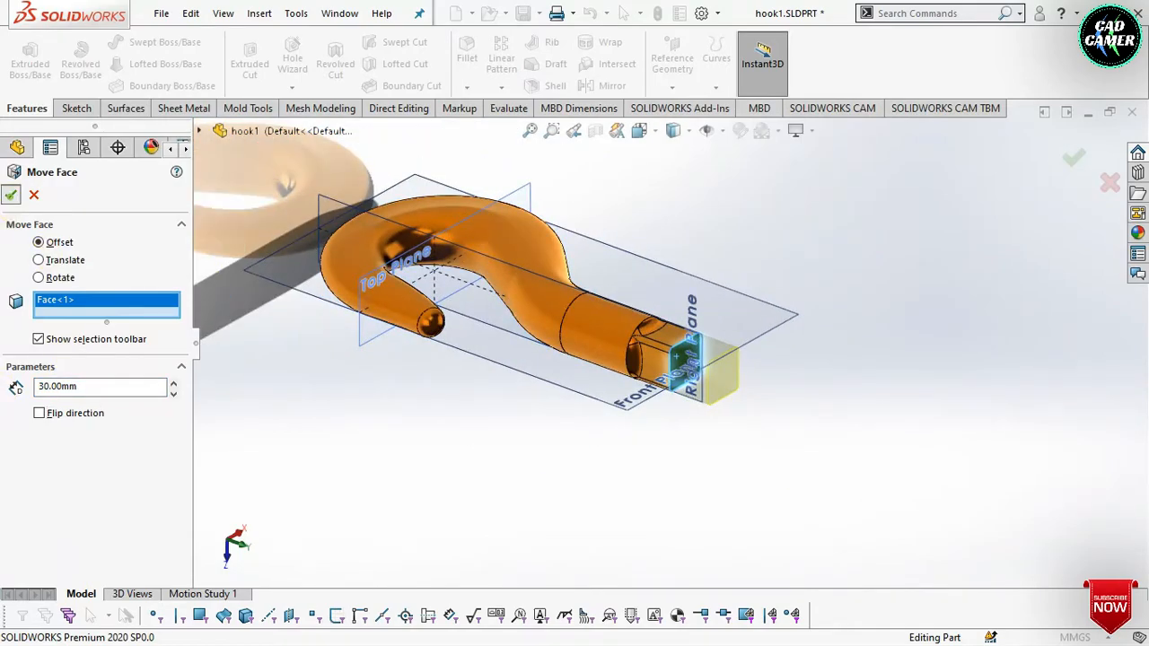
key("Return")
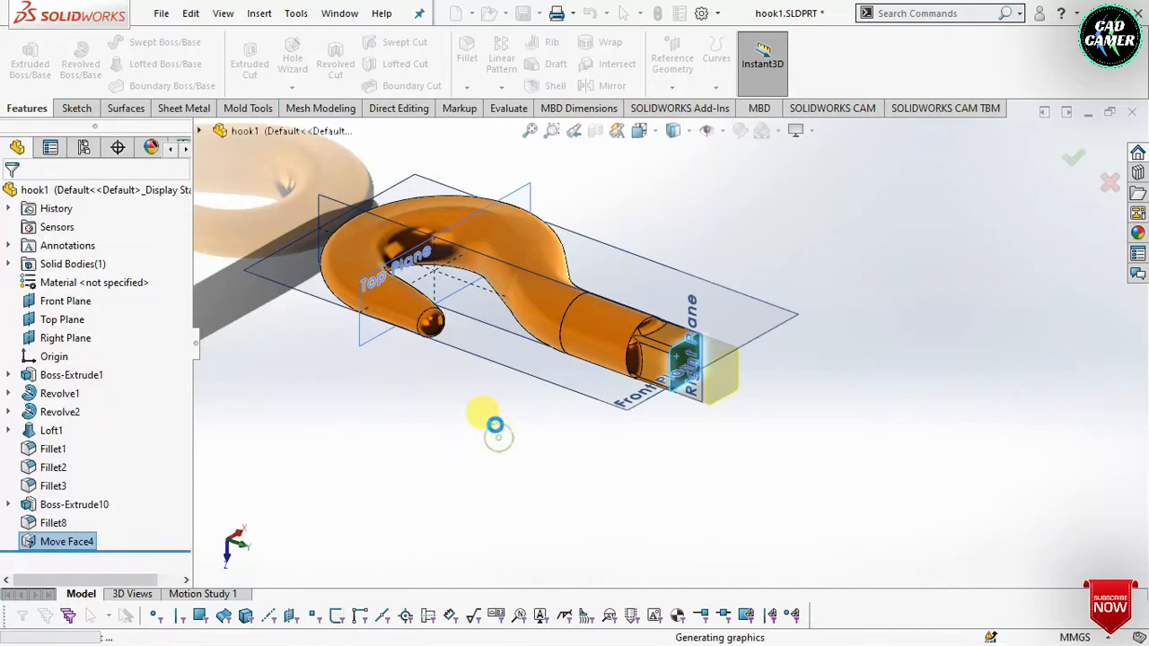
- Roll the feature history back to just after Fillet3, before Boss-Extrude10
left_click(496, 427)
scroll(500, 428, "up", 2)
middle_click_drag(582, 262, 610, 241)
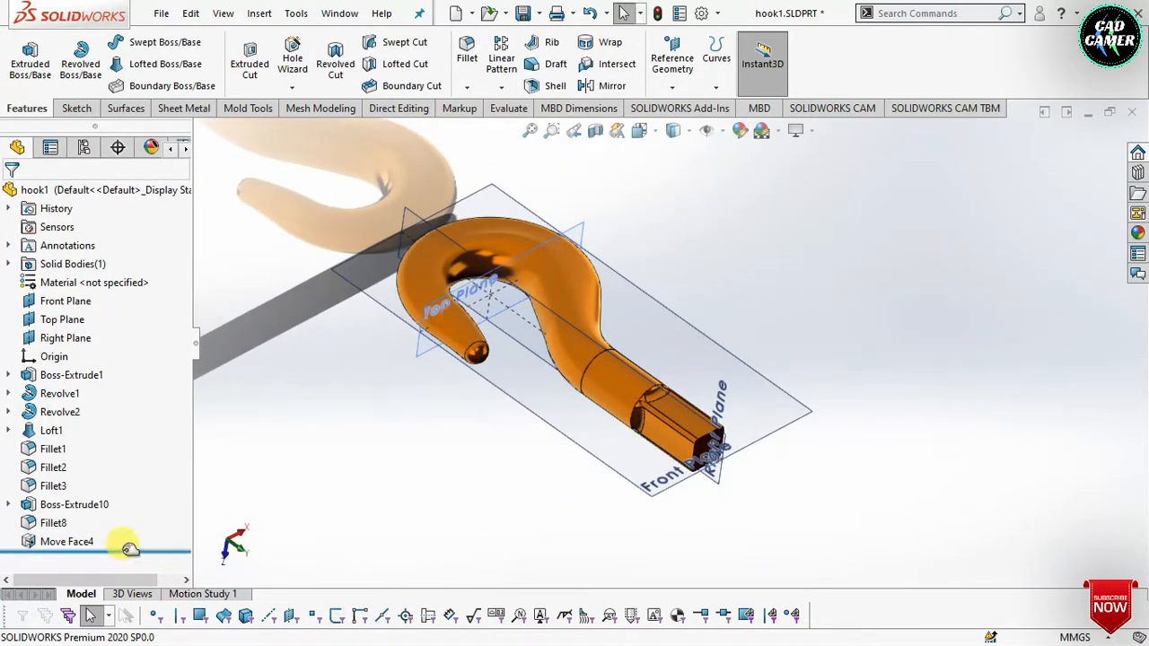
left_click_drag(126, 549, 133, 518)
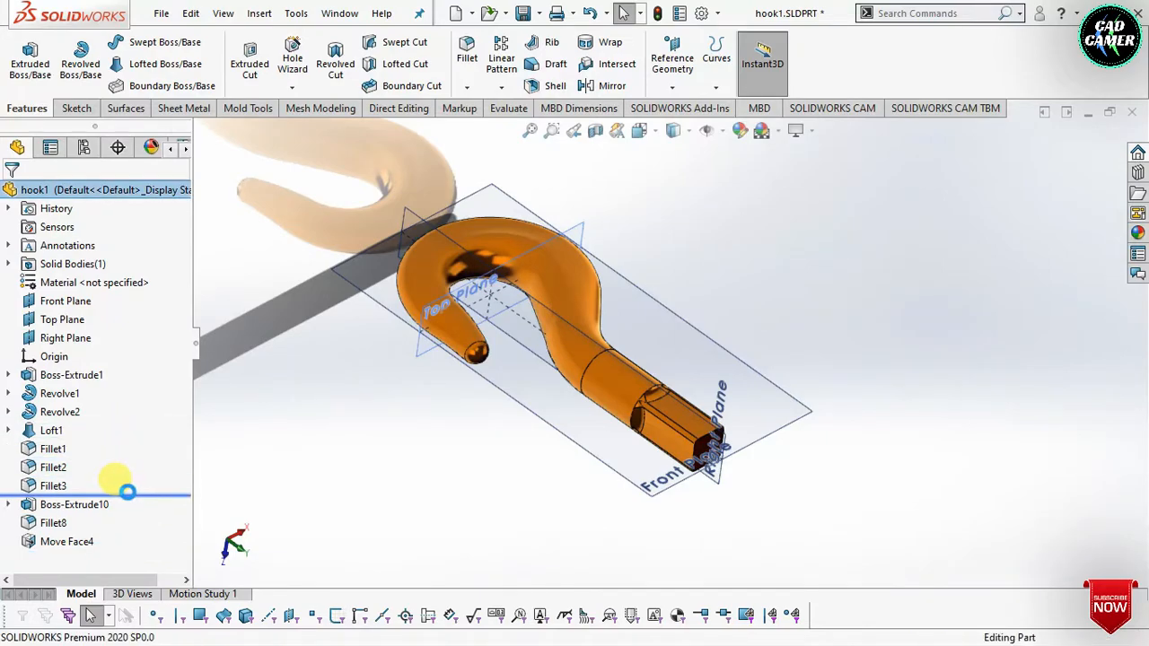
- Start a Move/Copy Body operation on the hook body with Copy enabled for 1 copy
scroll(648, 373, "down", 3)
mouse_move(603, 339)
middle_mouse_down()
mouse_move(674, 312)
mouse_move(598, 326)
middle_mouse_up()
scroll(662, 330, "up", 4)
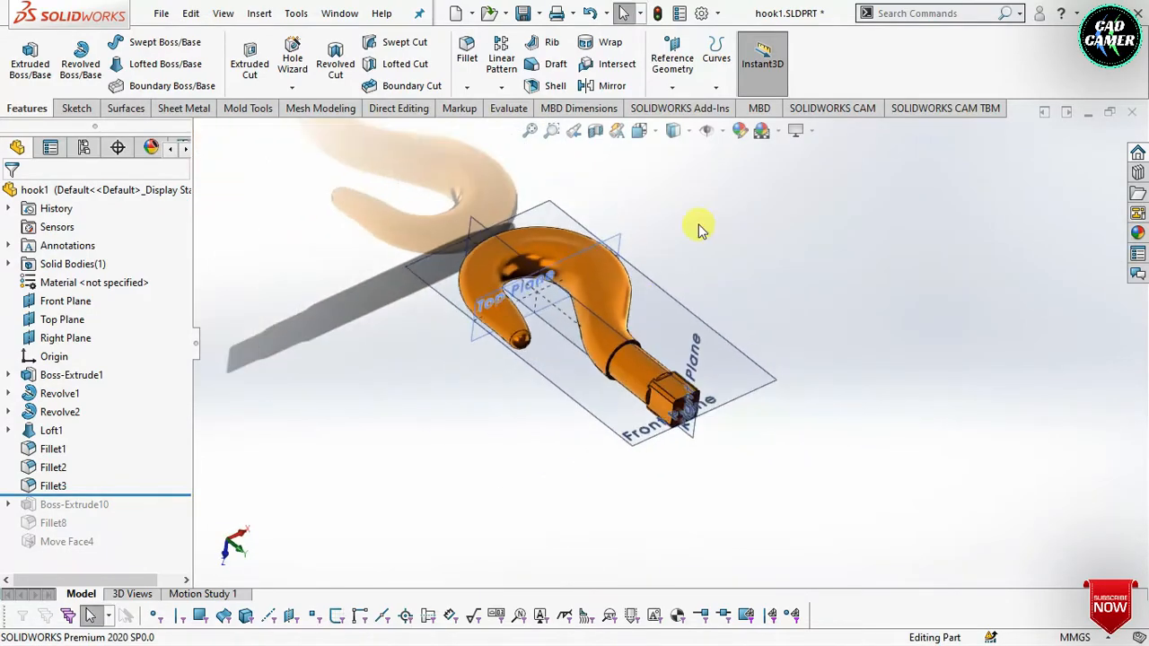
scroll(824, 156, "down", 1)
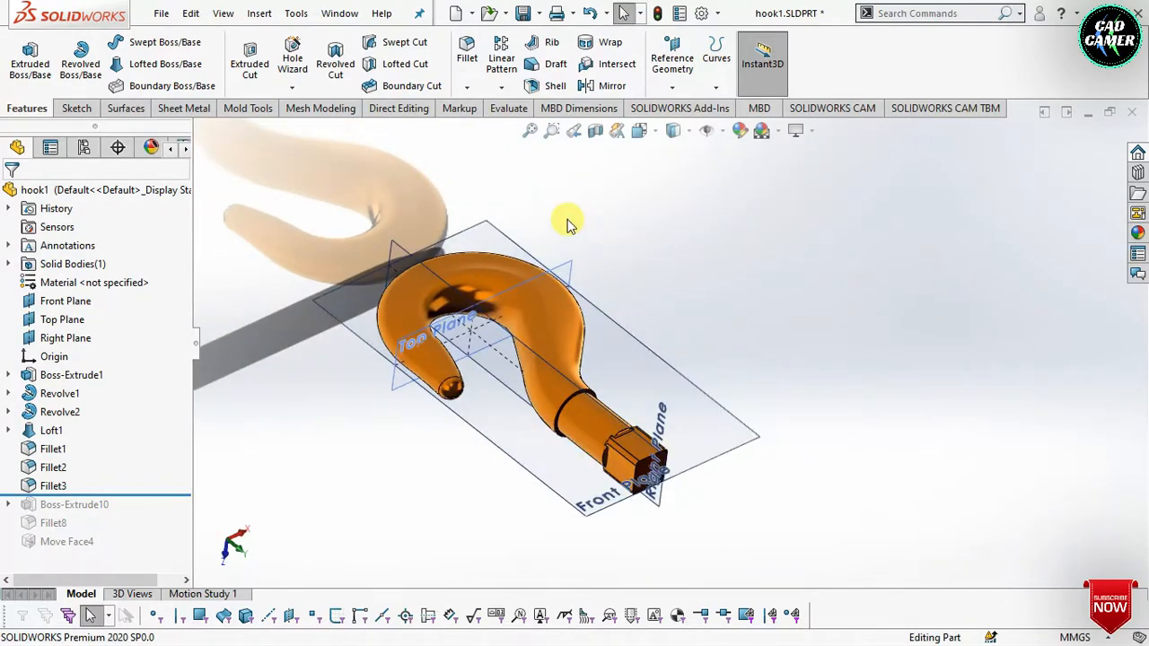
left_click(259, 13)
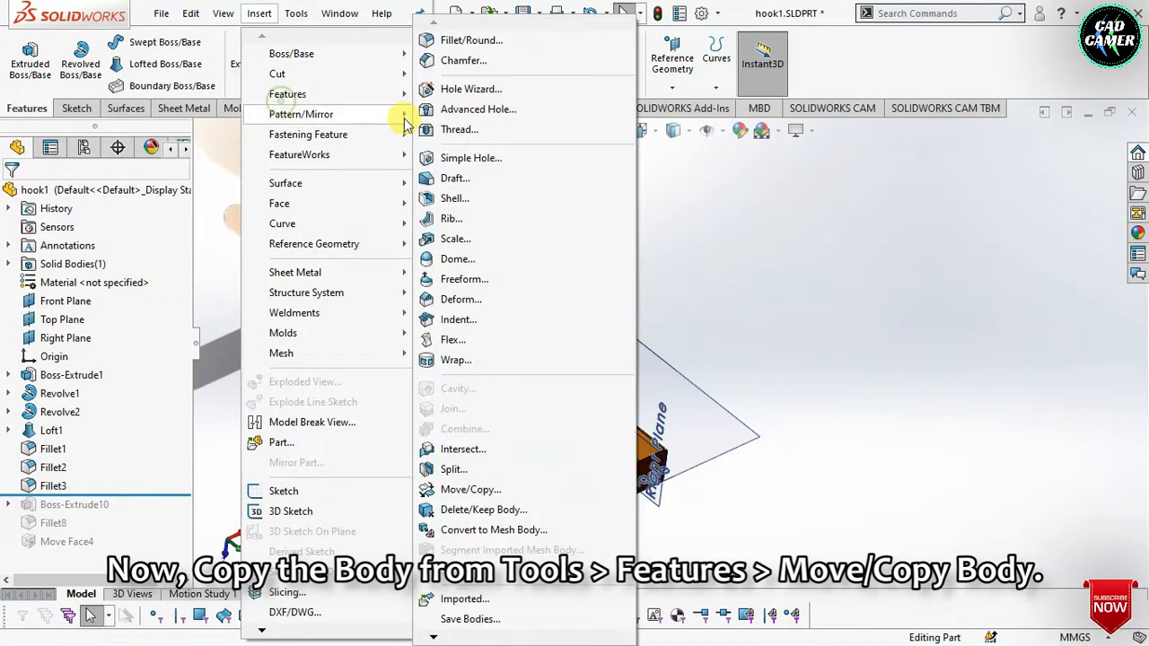
left_click(513, 492)
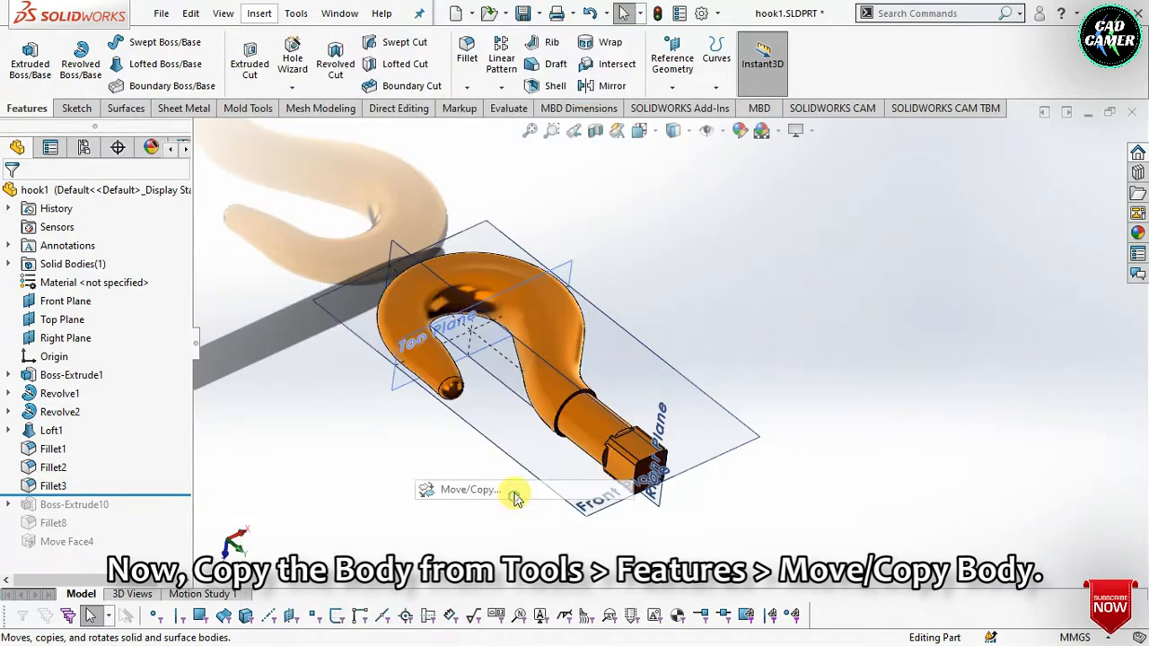
left_click(558, 411)
scroll(558, 414, "up", 2)
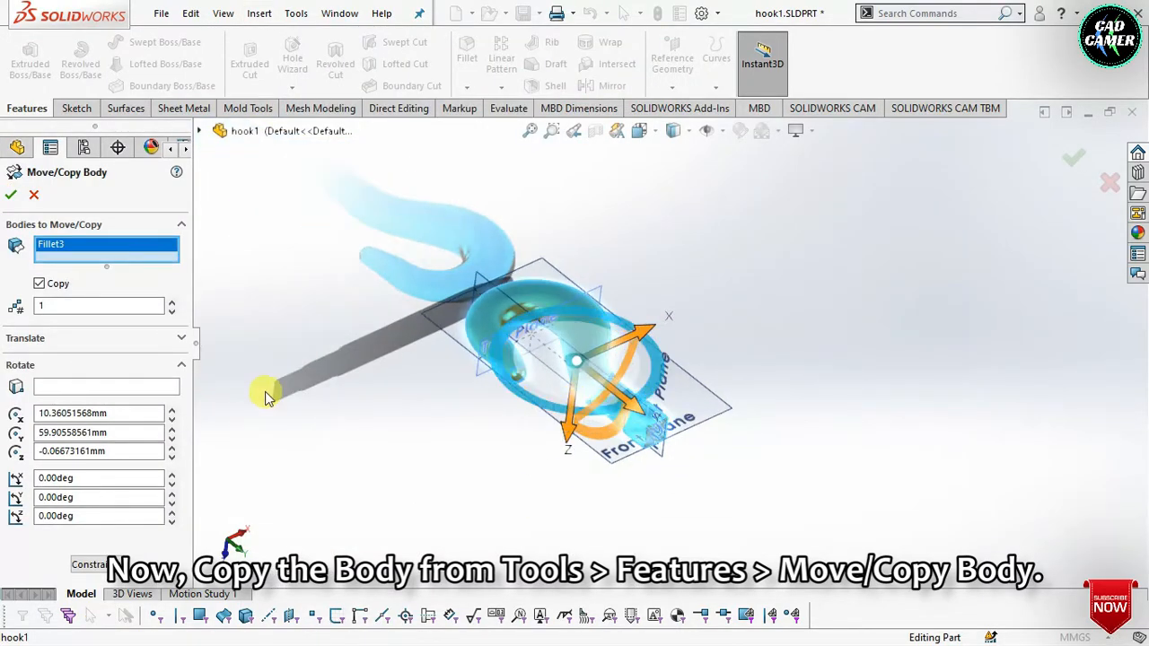
- Translate the hook body copy 600 mm along X with zero offset in Y and Z
left_click(25, 337)
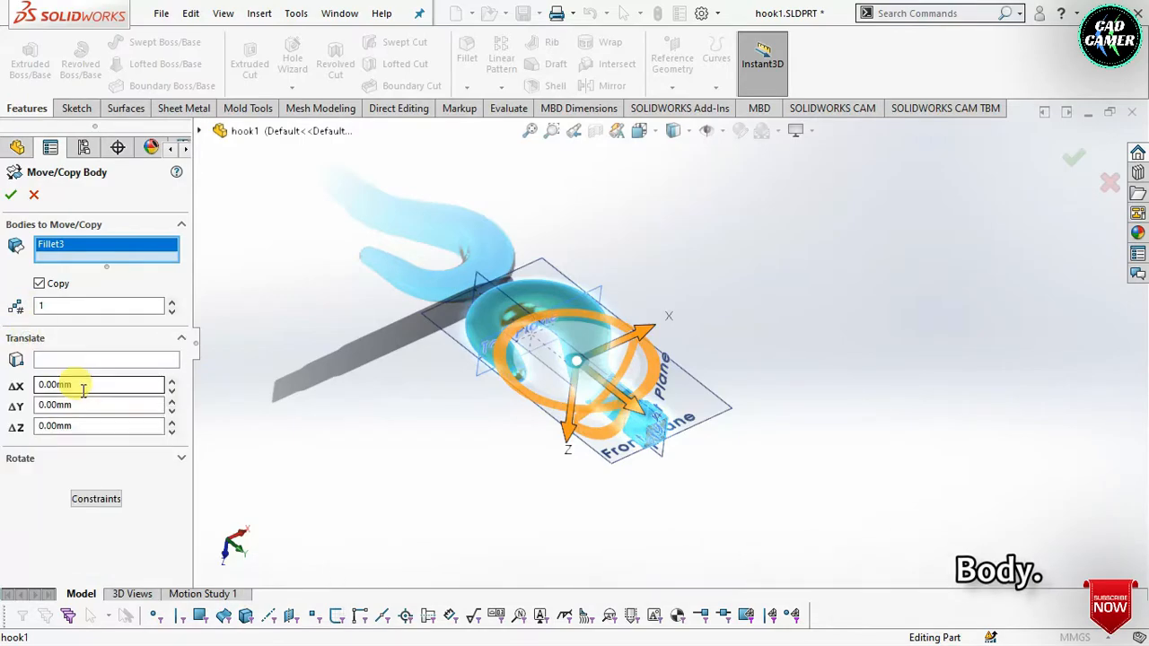
double_click(100, 385)
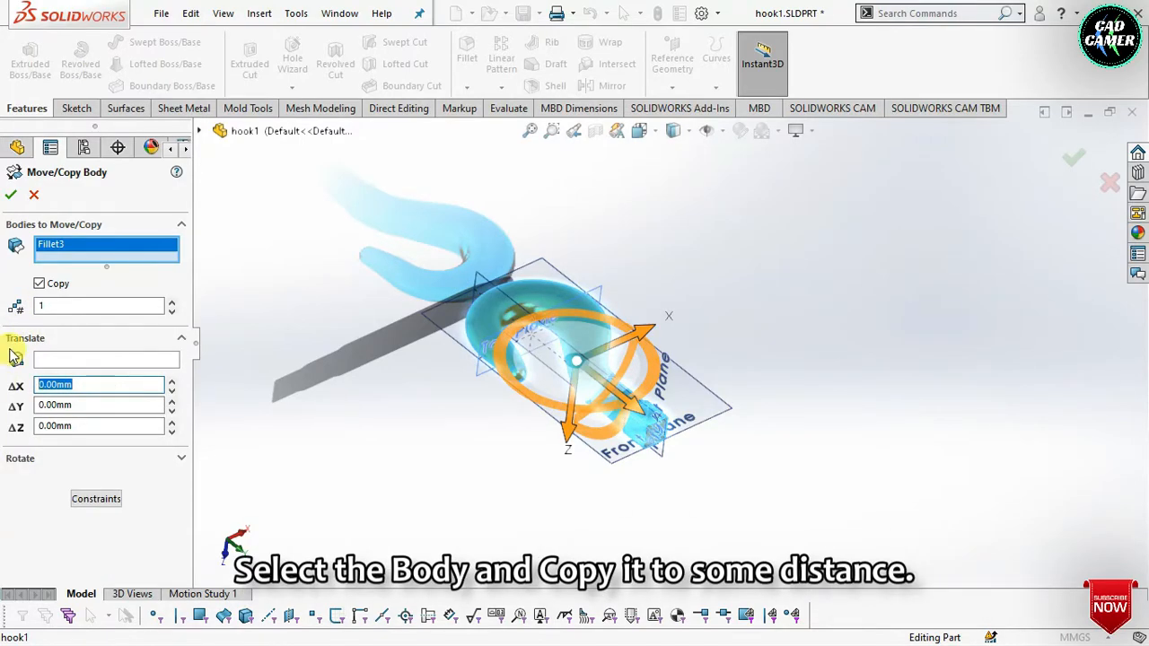
type("600")
key("Tab")
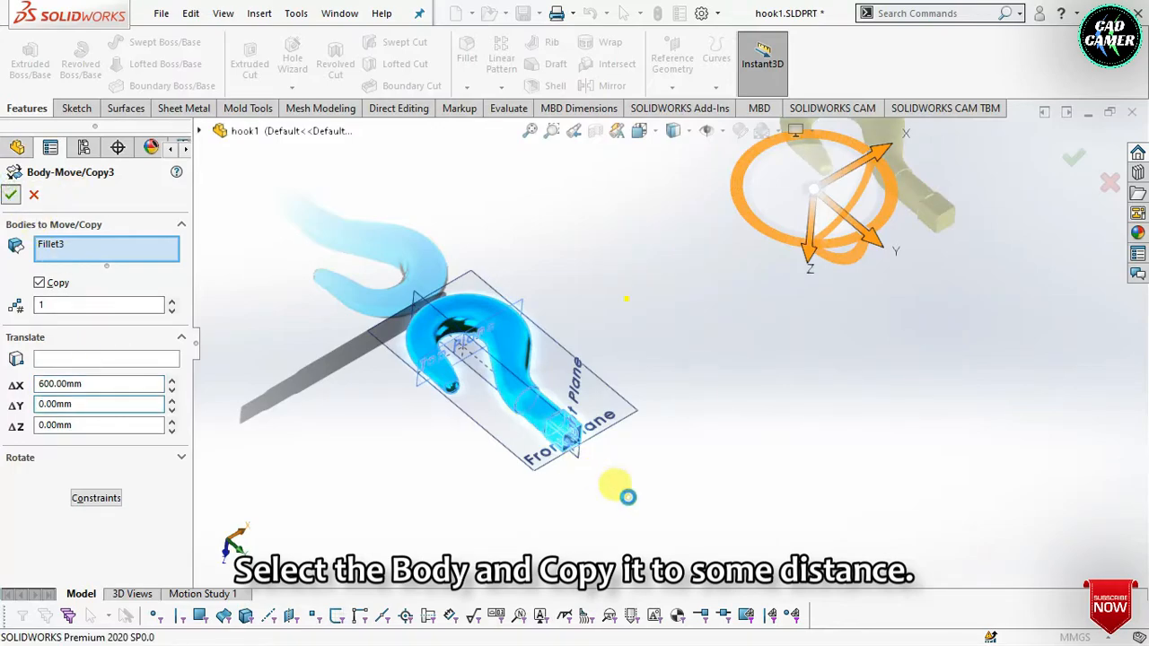
key("Return")
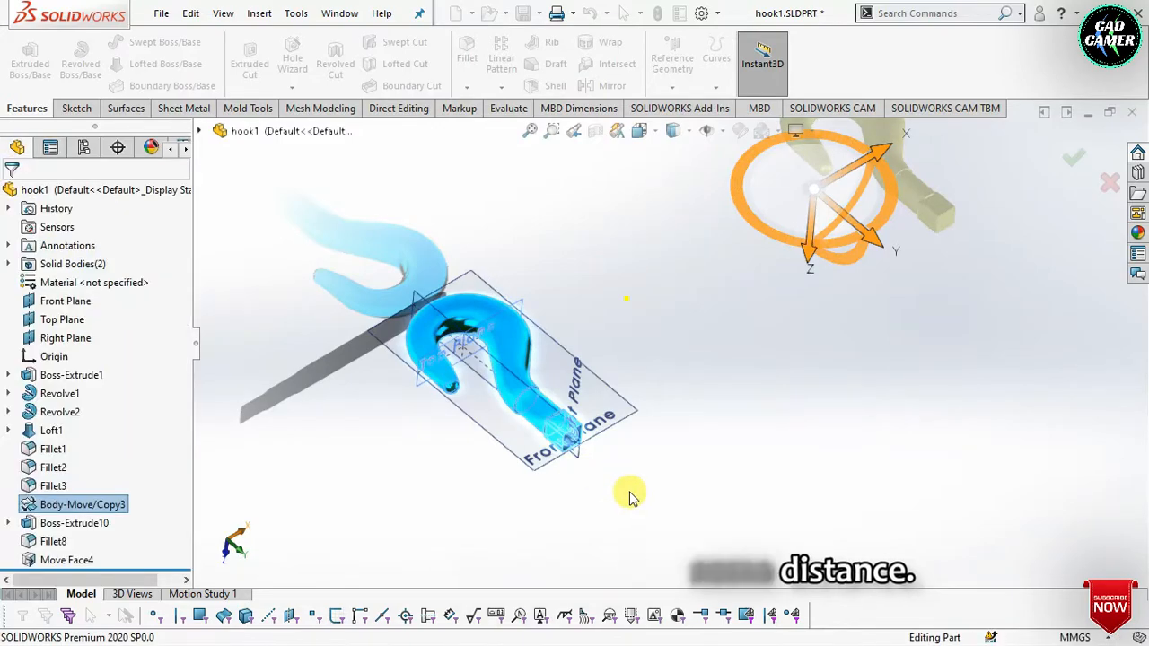
- Set up a Split of the original hook body using the Front Plane as the trim tool and cut it
middle_click_drag(526, 385, 604, 398)
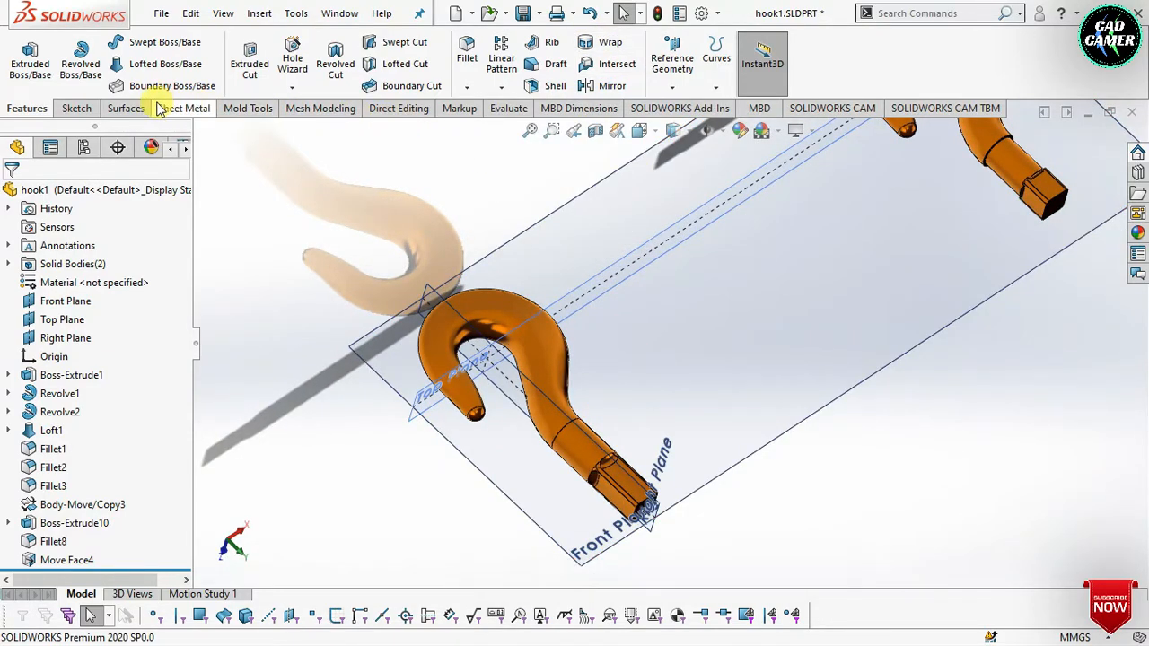
left_click(258, 13)
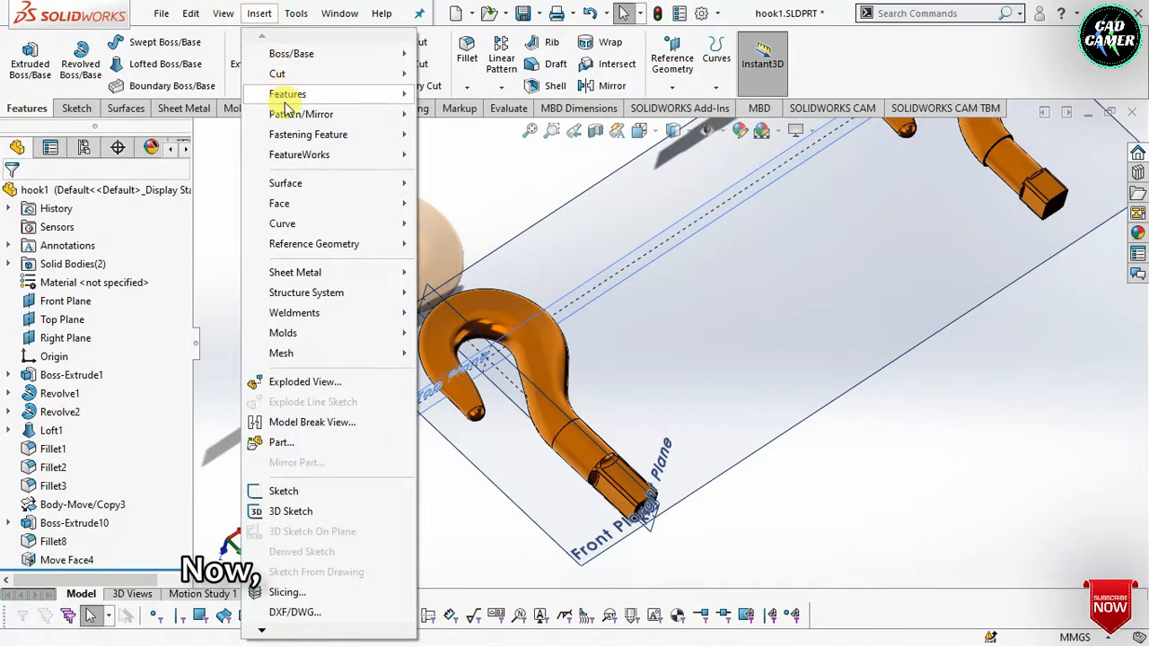
mouse_move(288, 95)
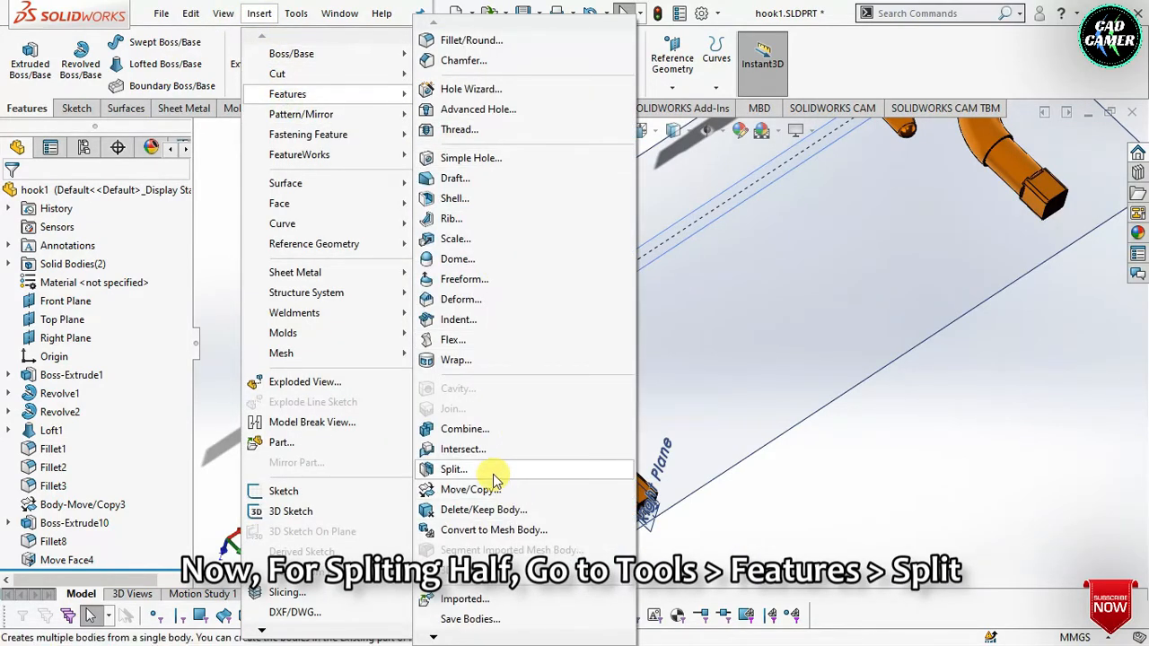
left_click(493, 469)
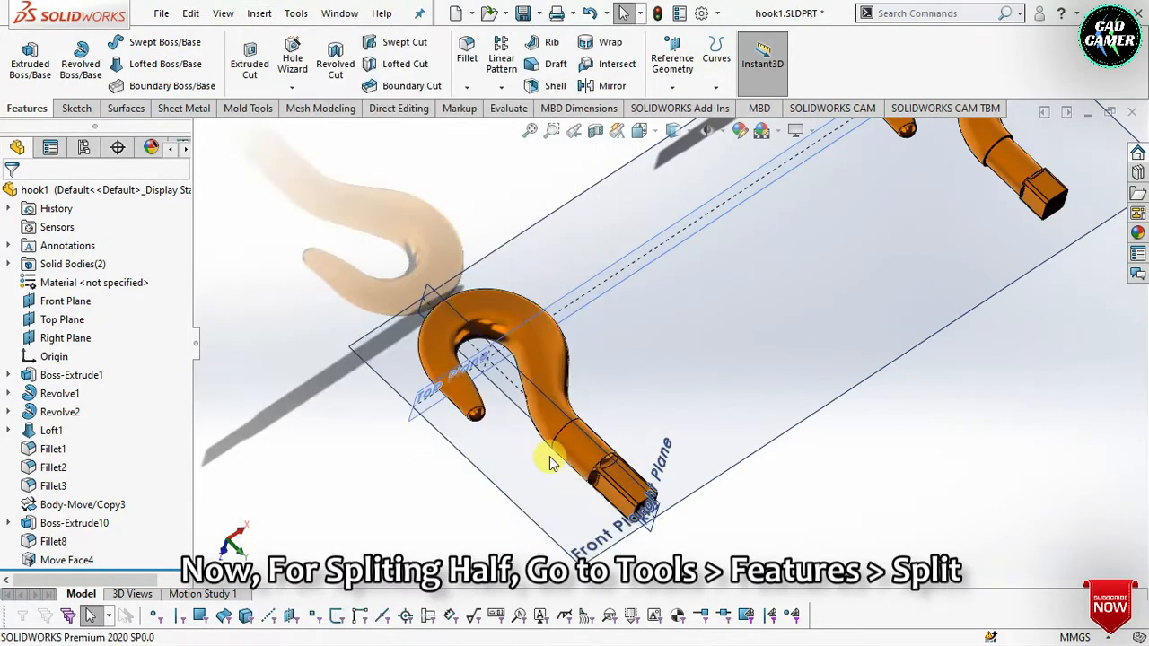
left_click(459, 455)
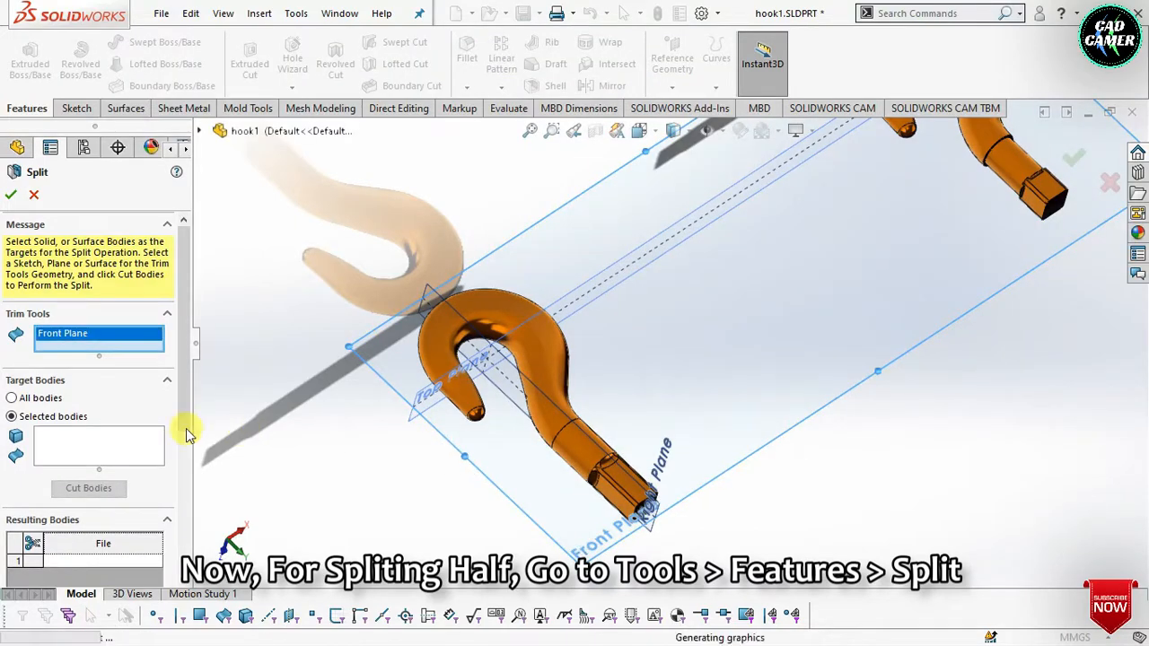
left_click(85, 440)
left_click(574, 467)
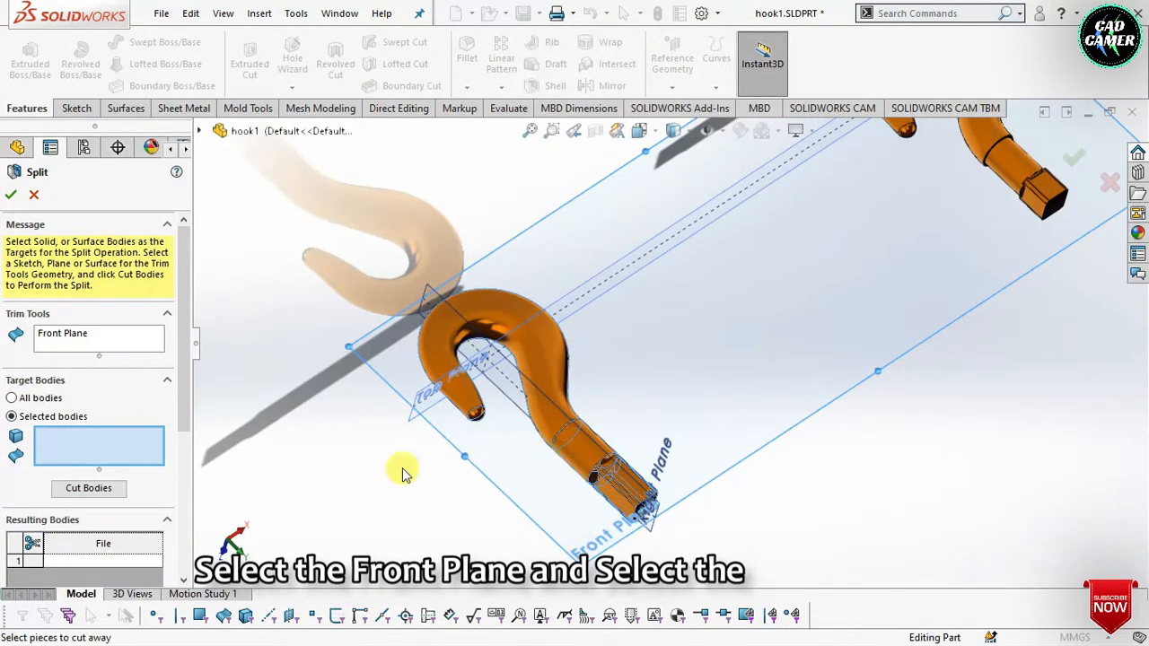
left_click(90, 493)
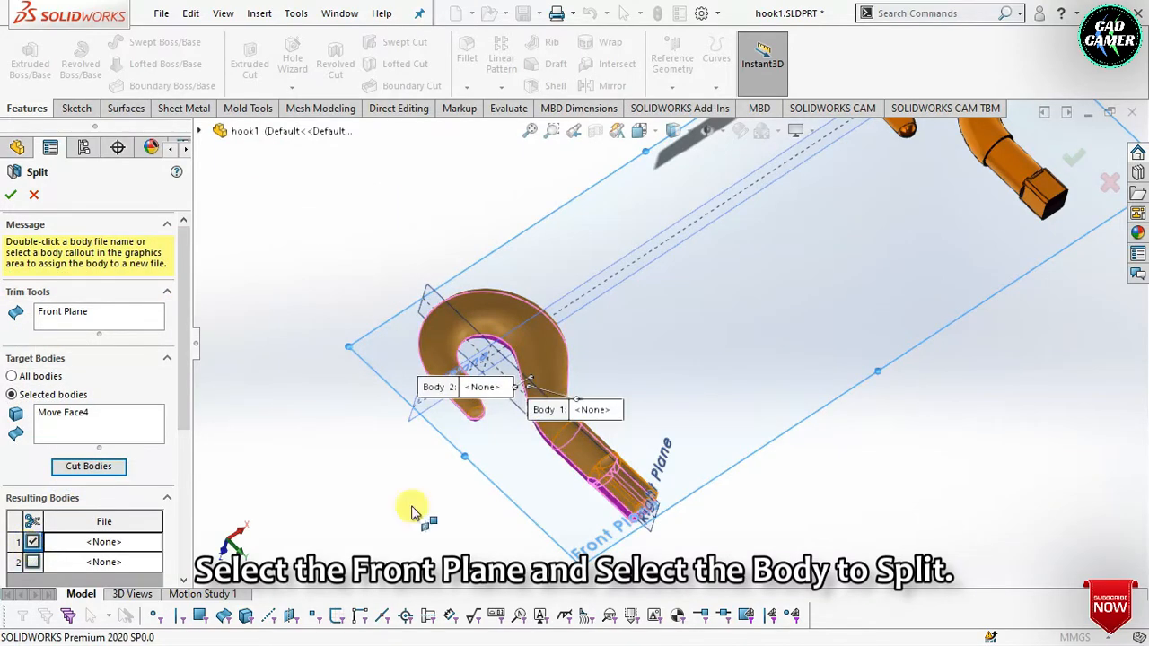
- Mark only resulting body 2 as the body to cut and apply the split
middle_click_drag(362, 460, 391, 480)
left_click(32, 561)
left_click_drag(188, 391, 200, 544)
left_click(32, 292)
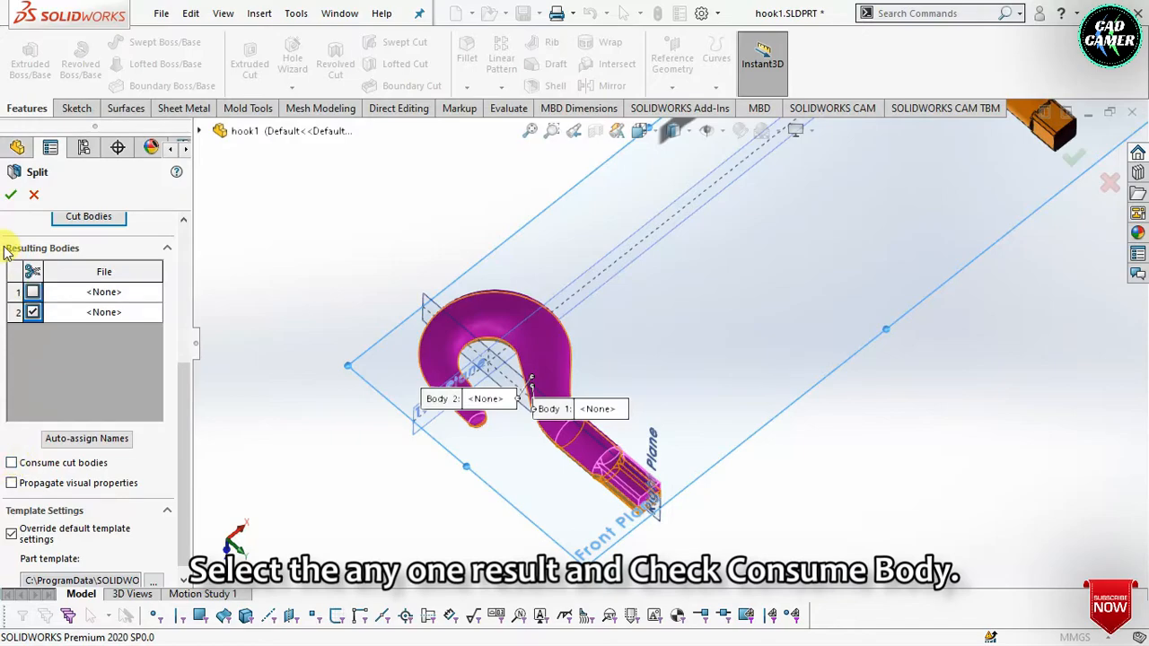
left_click(368, 513)
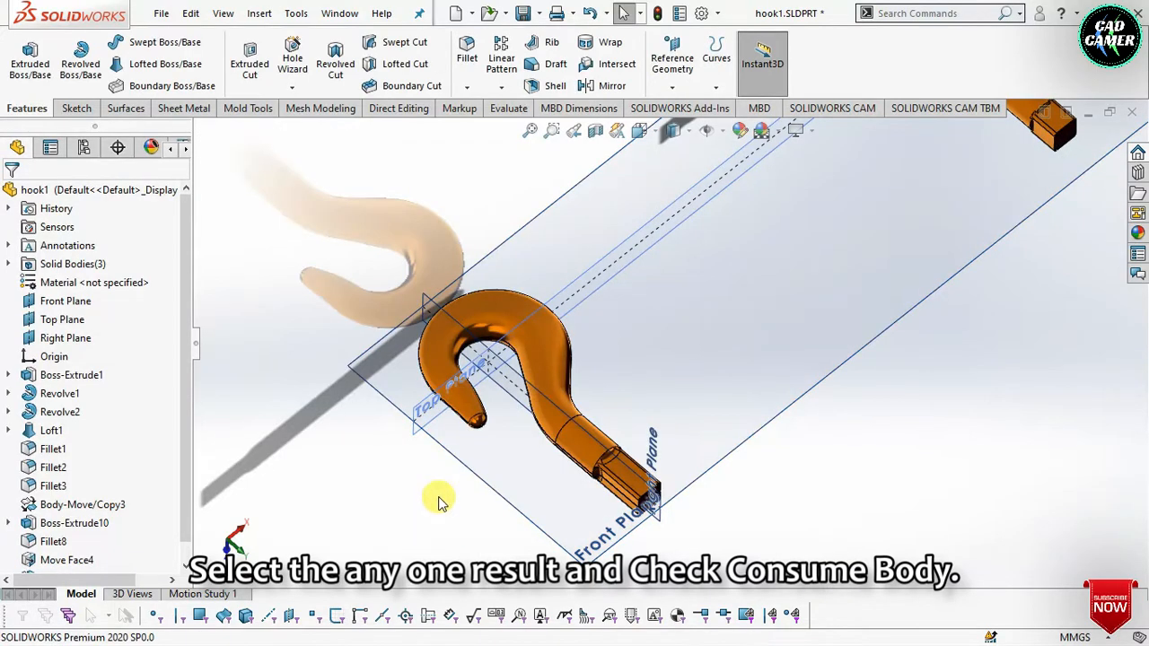
- Edit the Split3 feature to enable Consume cut bodies so one half of the hook is removed
scroll(554, 456, "down", 2)
middle_click_drag(564, 378, 567, 411)
scroll(62, 558, "down", 1)
left_click(54, 559)
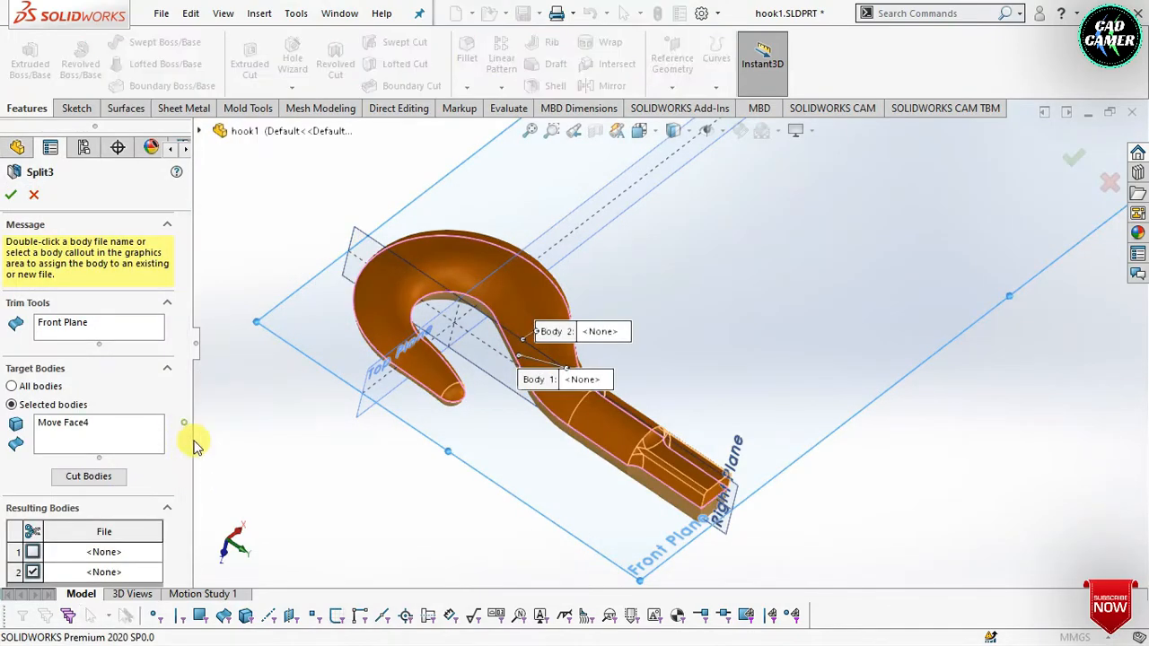
scroll(185, 444, "down", 3)
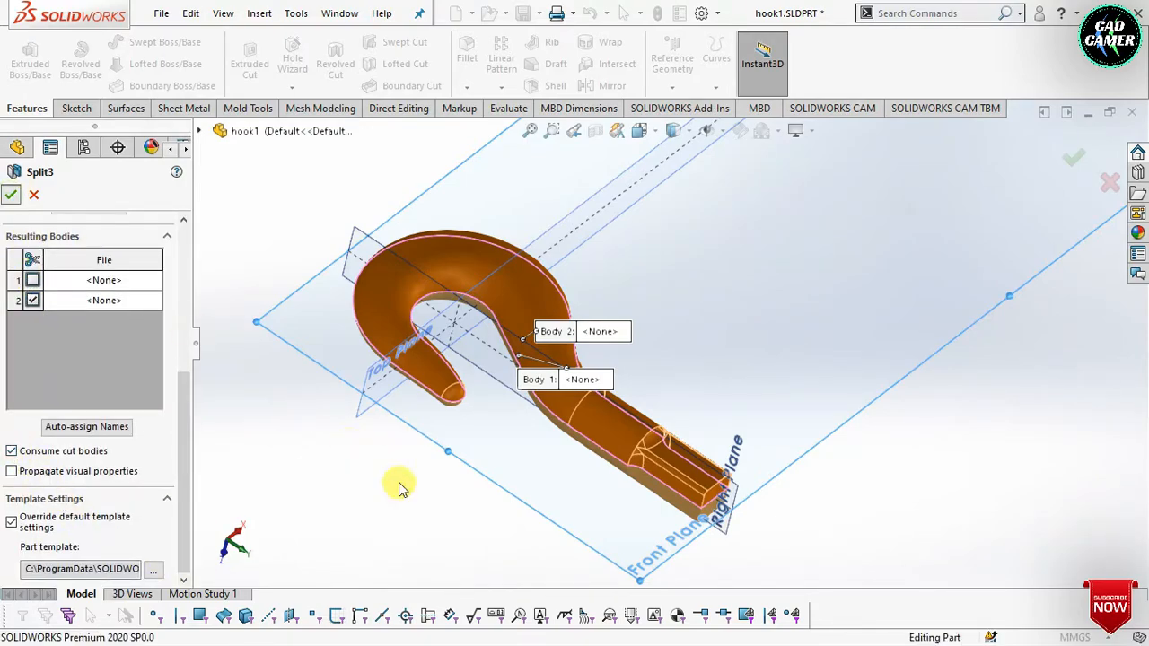
key("Return")
- Create a sketch on the hook's flat split face and convert the face outline into sketch entities
scroll(584, 441, "down", 5)
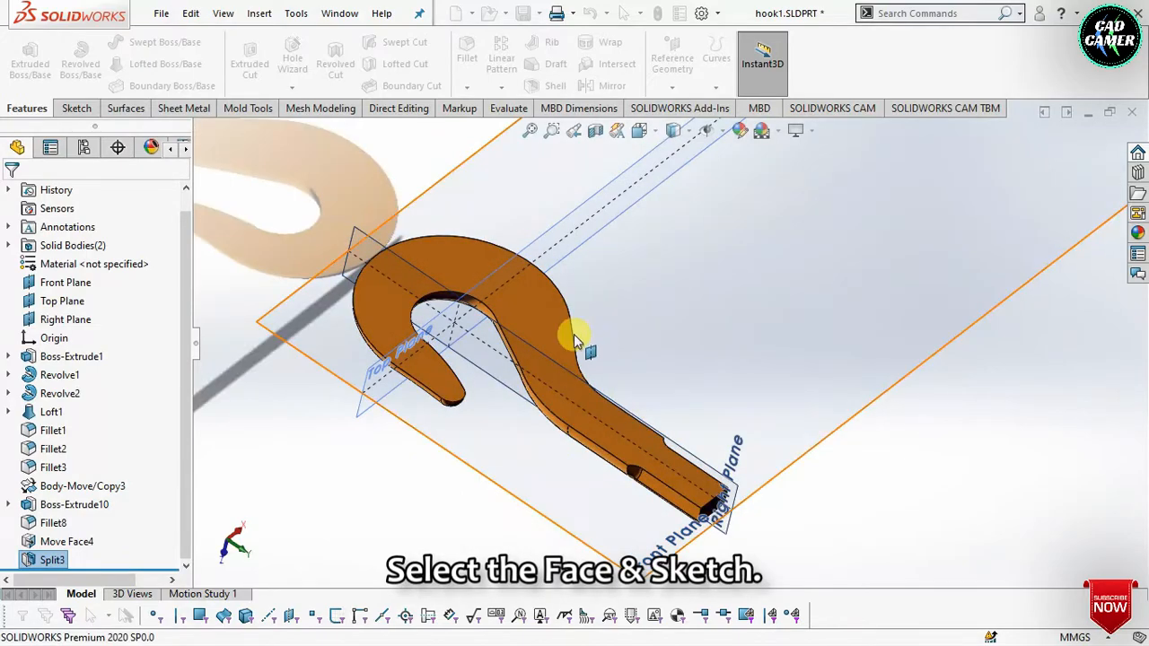
middle_click_drag(531, 314, 543, 366)
left_click(543, 360)
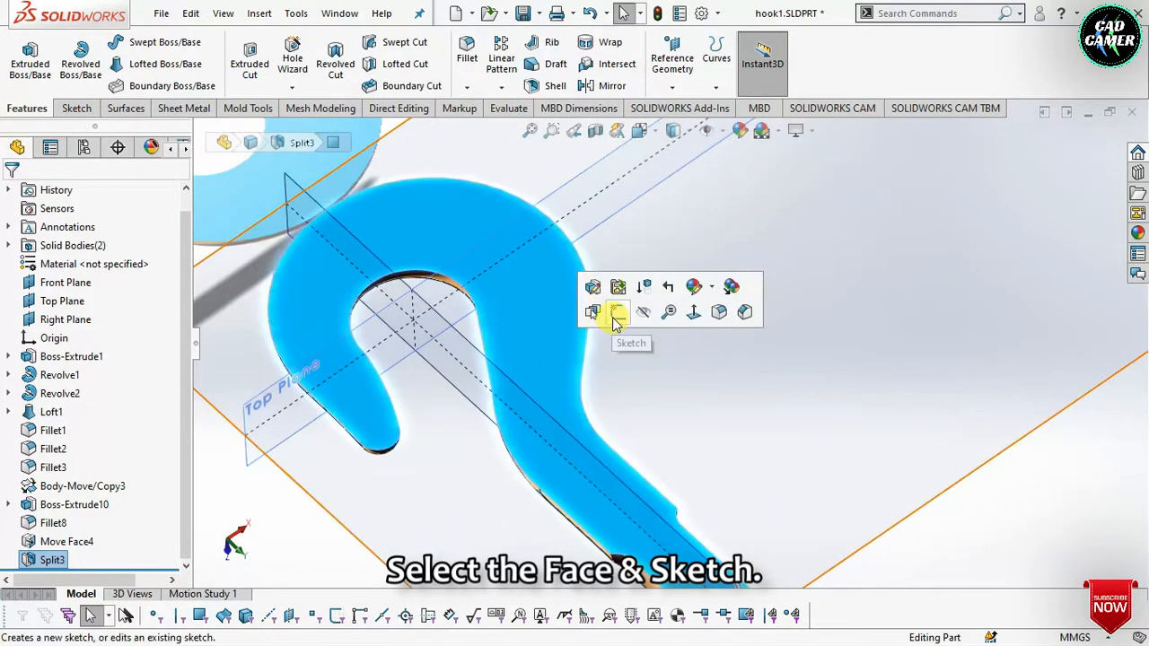
left_click(616, 315)
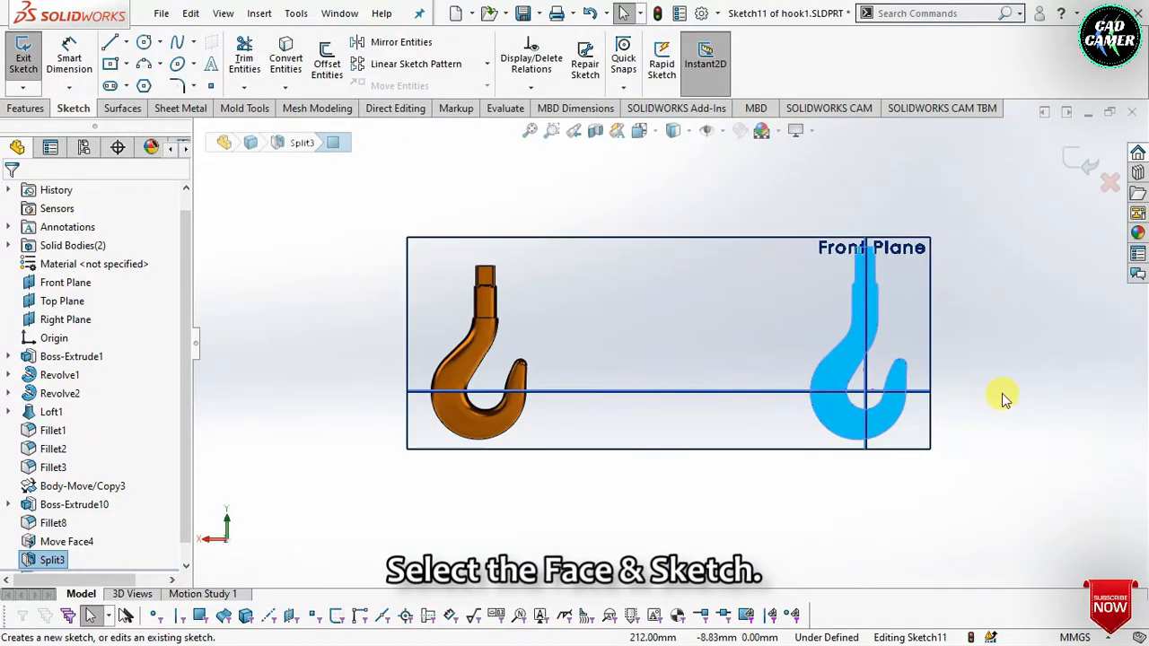
scroll(994, 367, "down", 5)
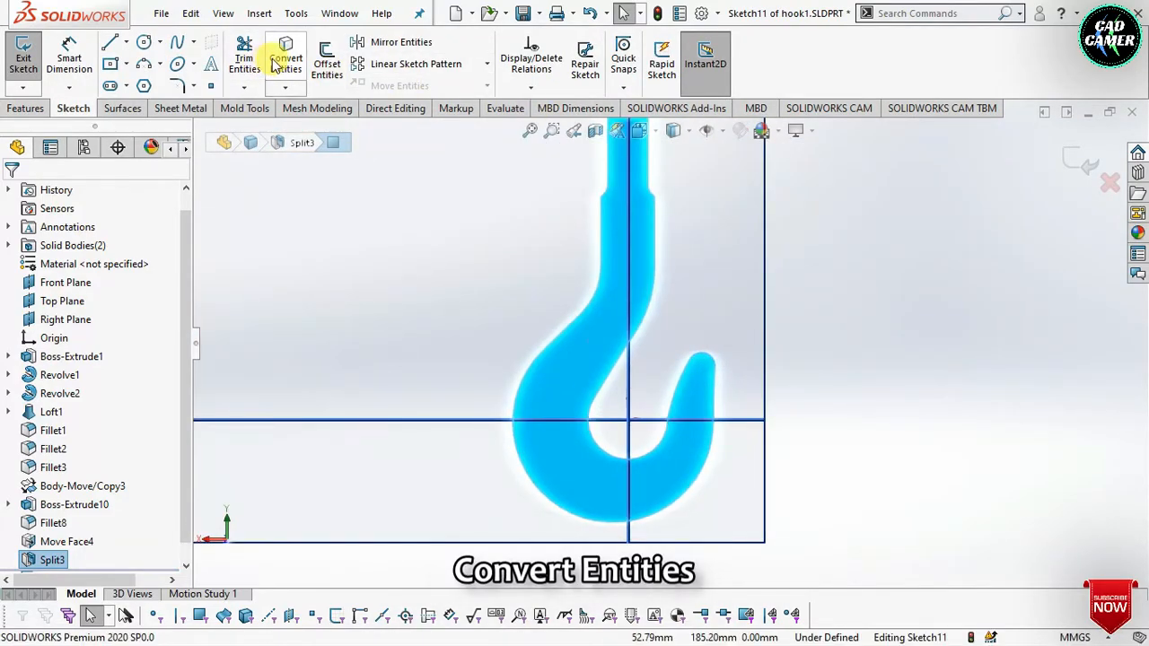
left_click(286, 61)
- Sketch a slanted line about 80 mm long from beside the lower end of the shank's straight edge to beside the hook tip
scroll(749, 314, "up", 3)
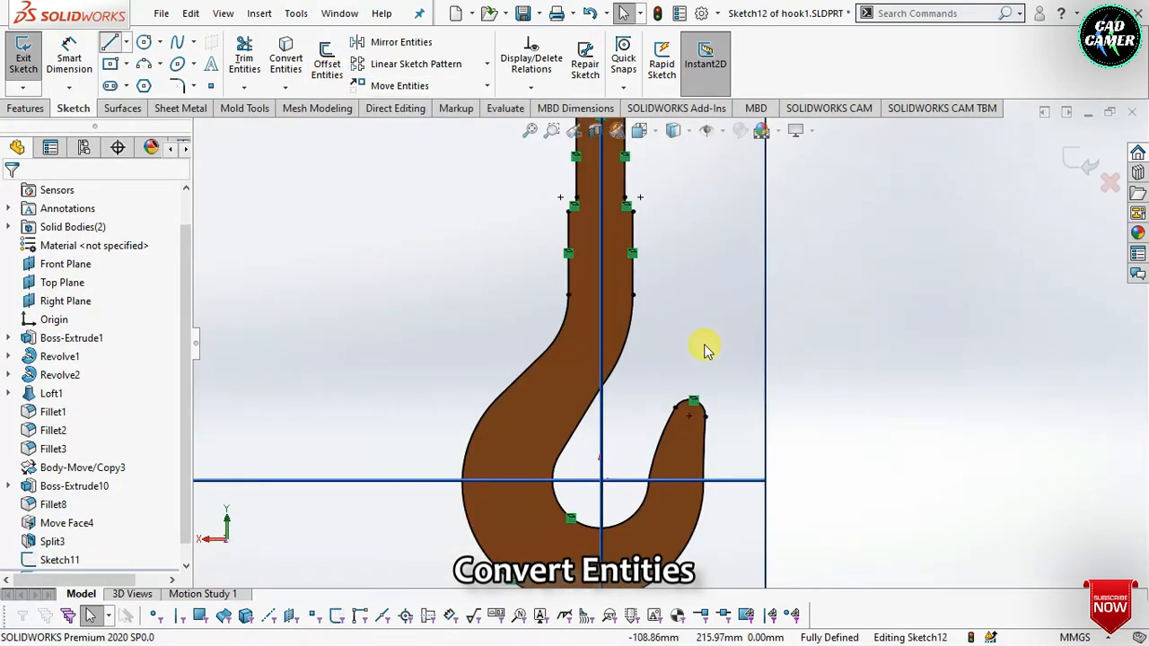
key("l")
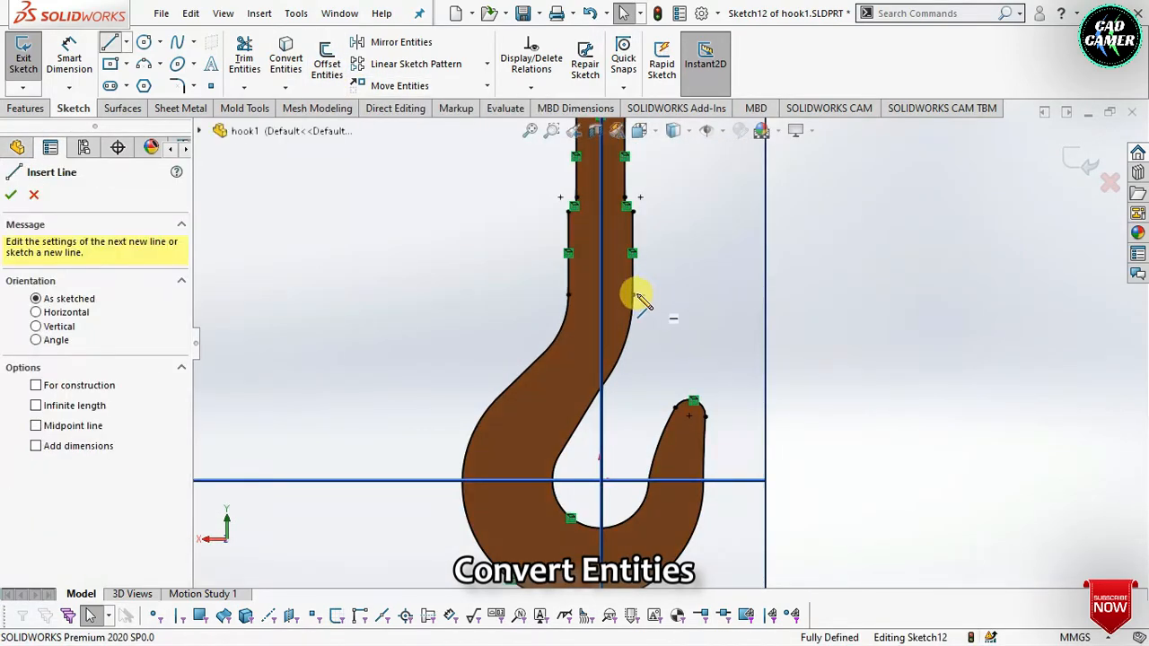
scroll(703, 344, "down", 4)
left_click(704, 478)
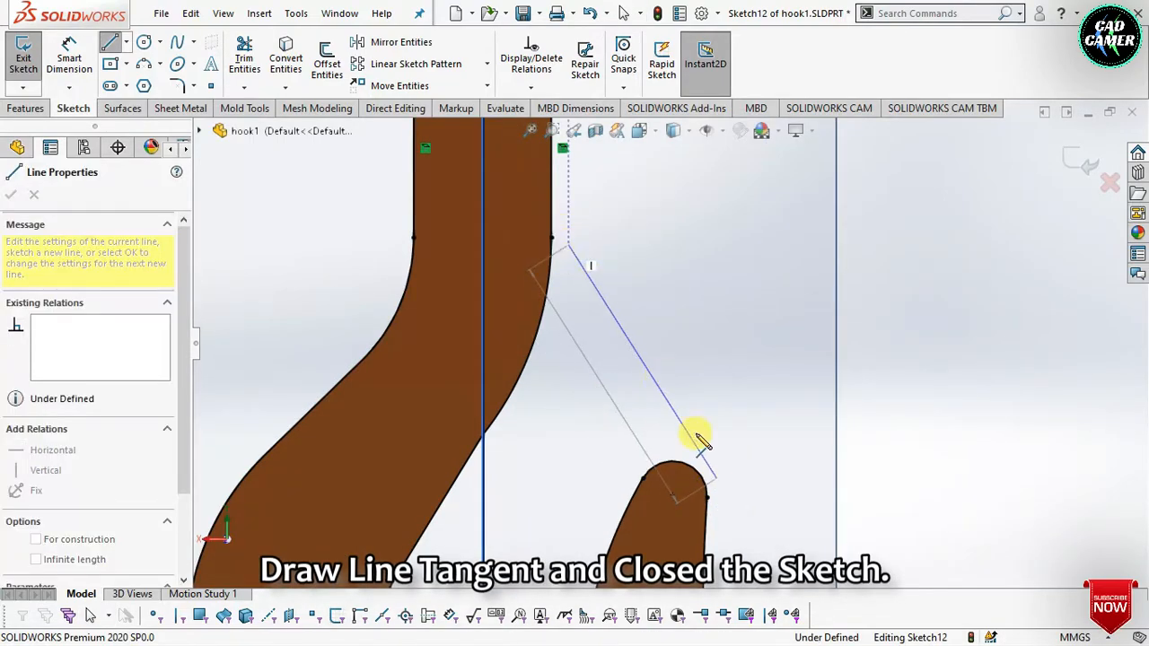
key("Escape")
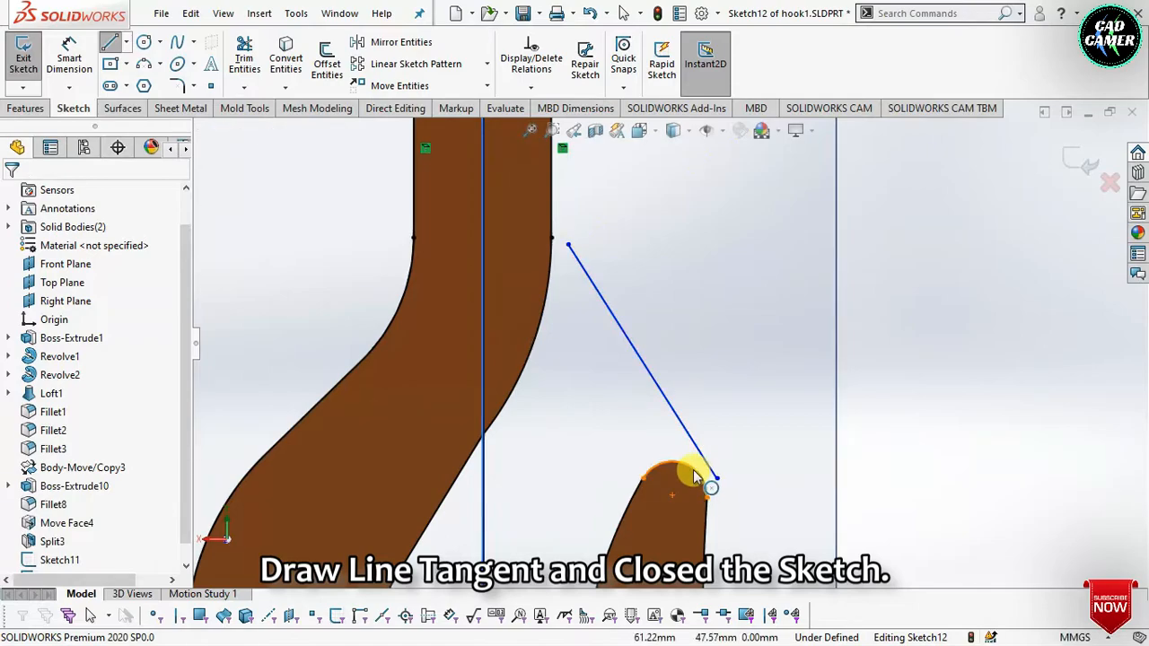
- Add a tangent relation between the slanted line and the rounded arc at the hook tip
left_click(692, 467)
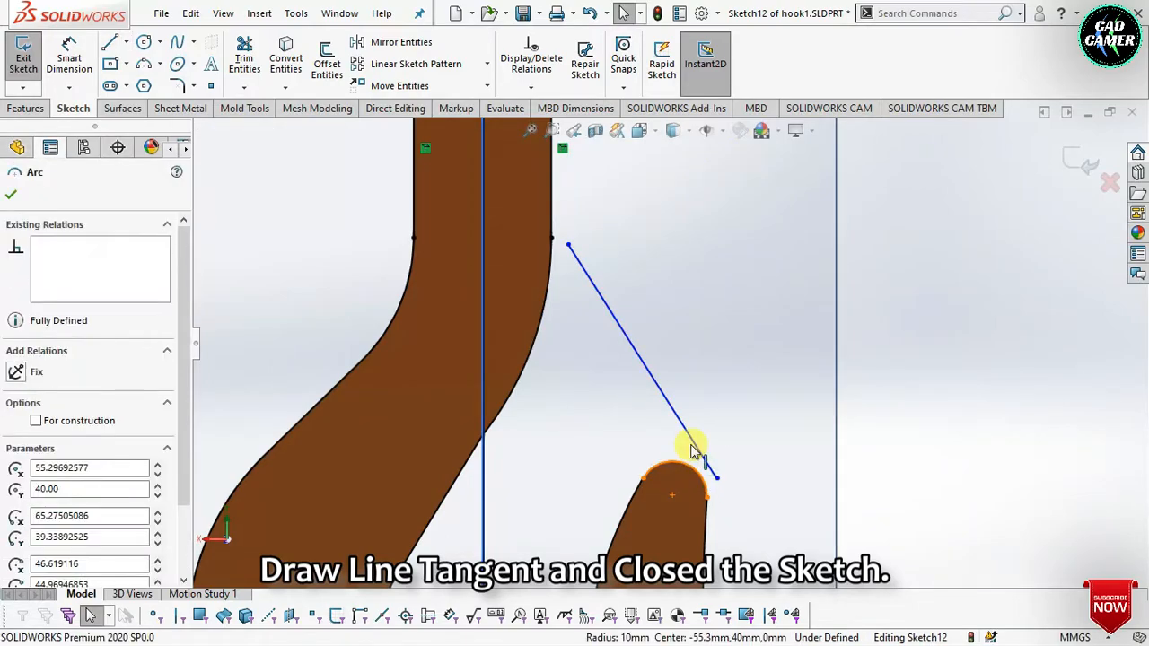
left_click(692, 447)
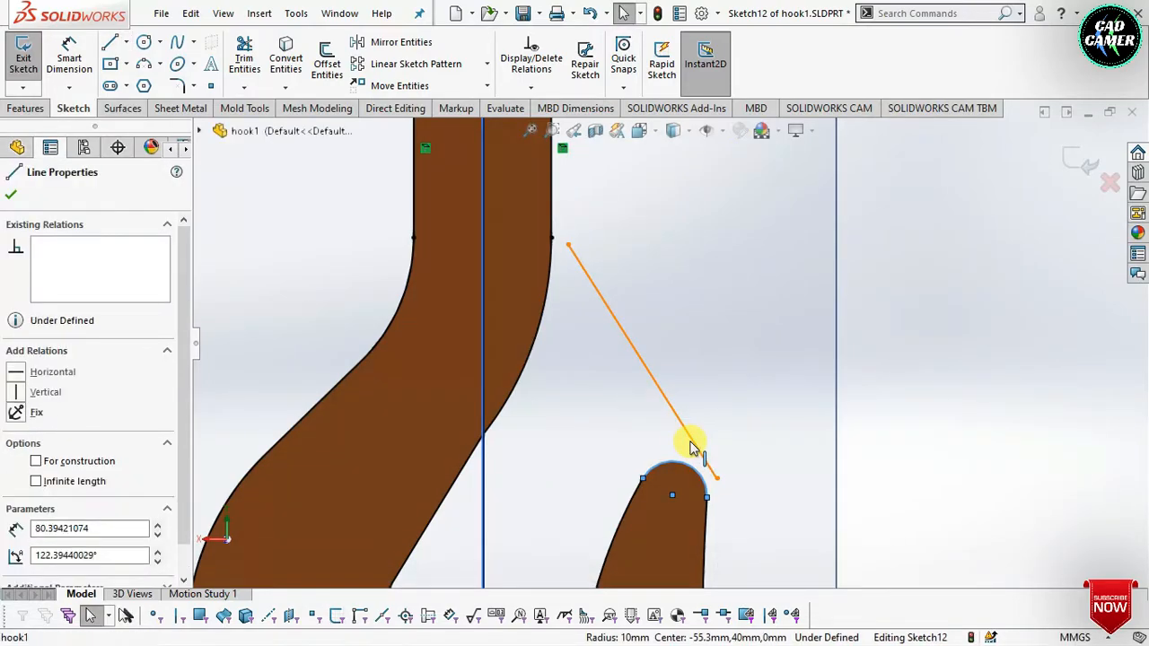
left_click(693, 447, "ctrl")
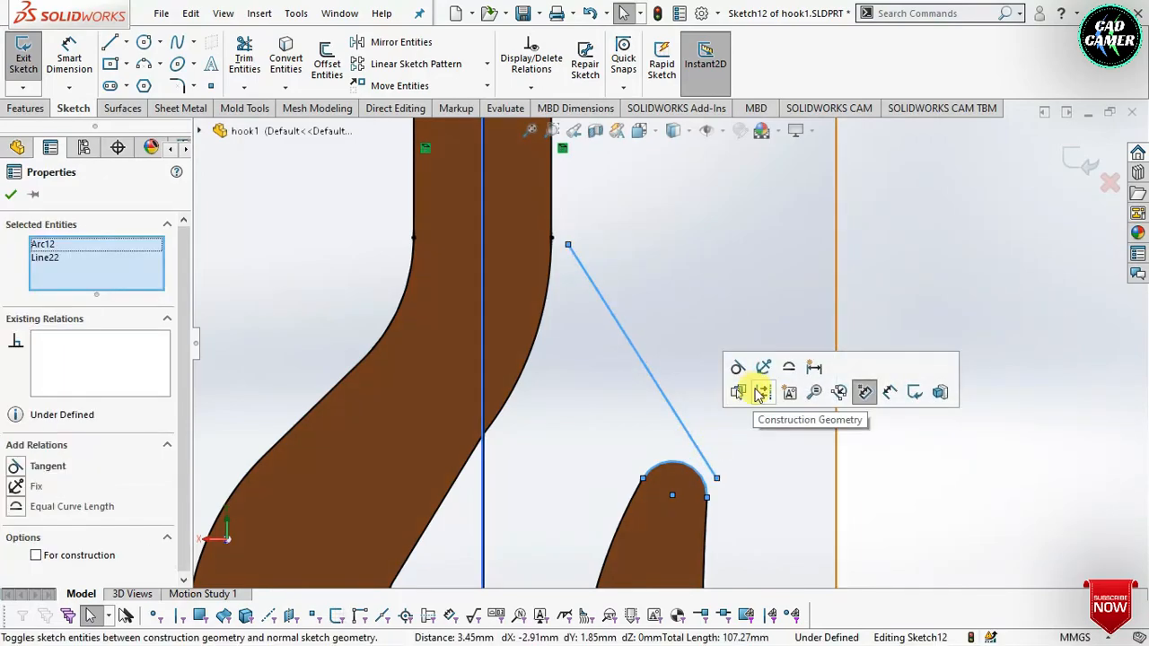
left_click(718, 369)
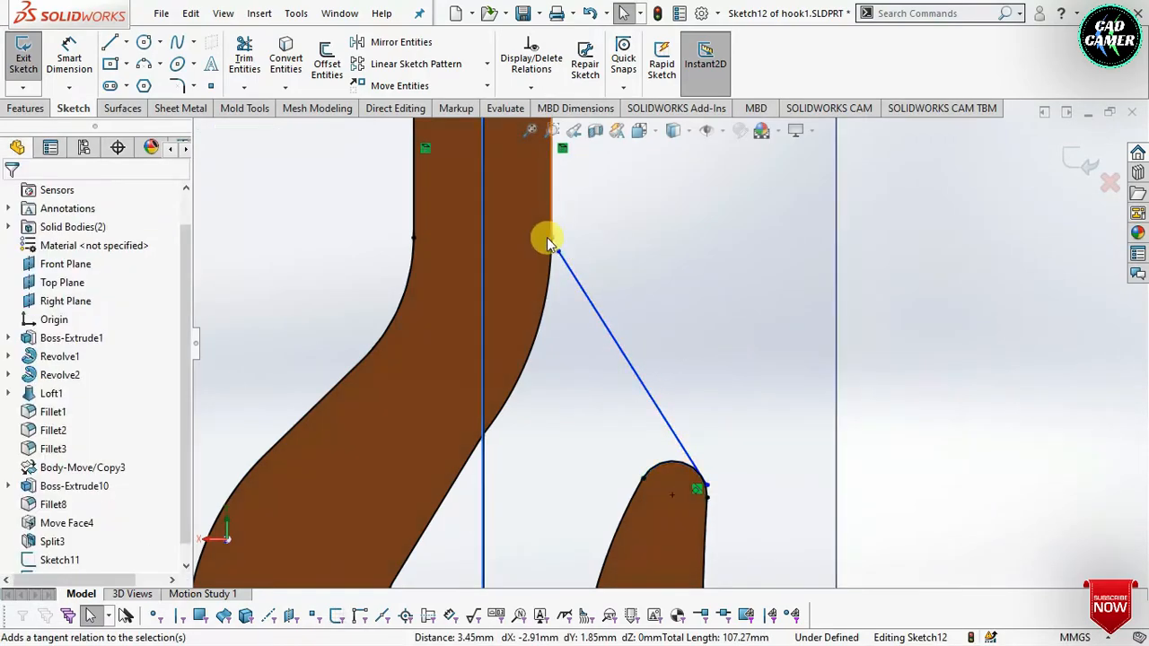
- Attach the slanted line's upper endpoint to the lower end of the shank's straight edge
left_click_drag(558, 252, 552, 239)
scroll(560, 244, "down", 6)
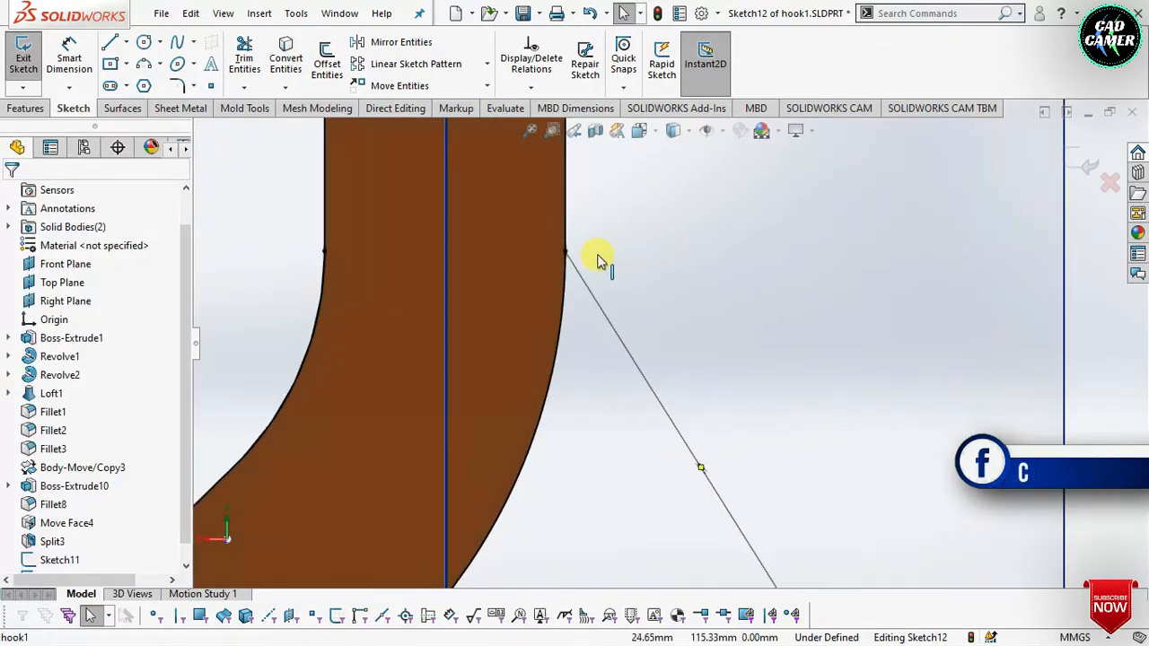
scroll(590, 275, "up", 6)
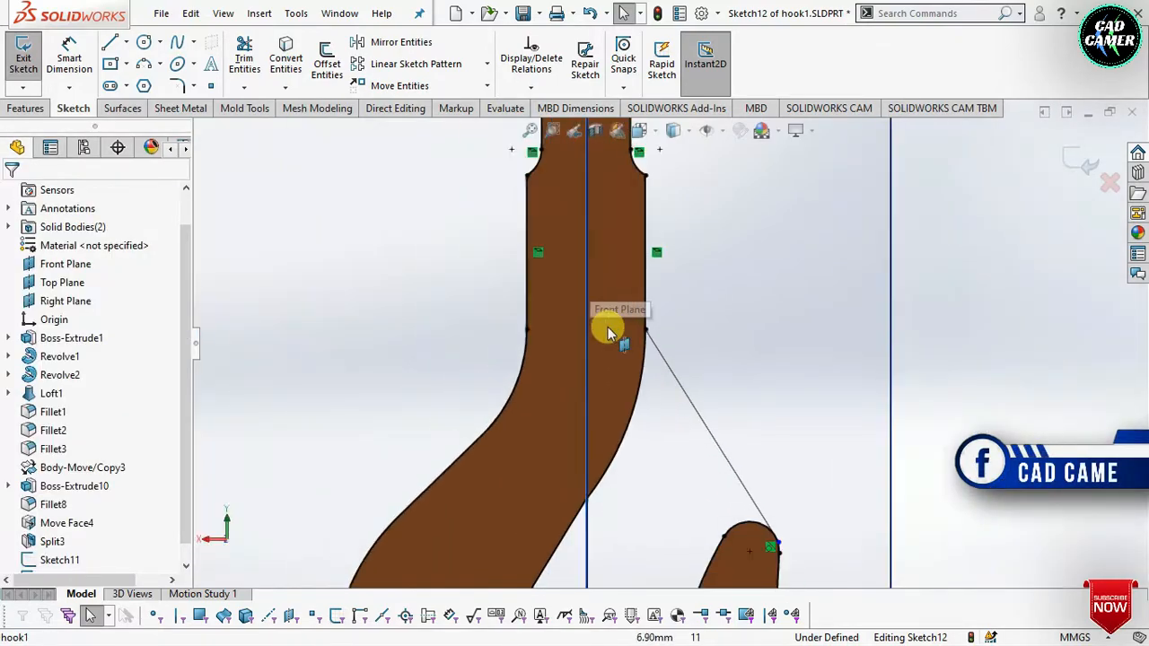
scroll(730, 410, "down", 3)
scroll(710, 488, "up", 3)
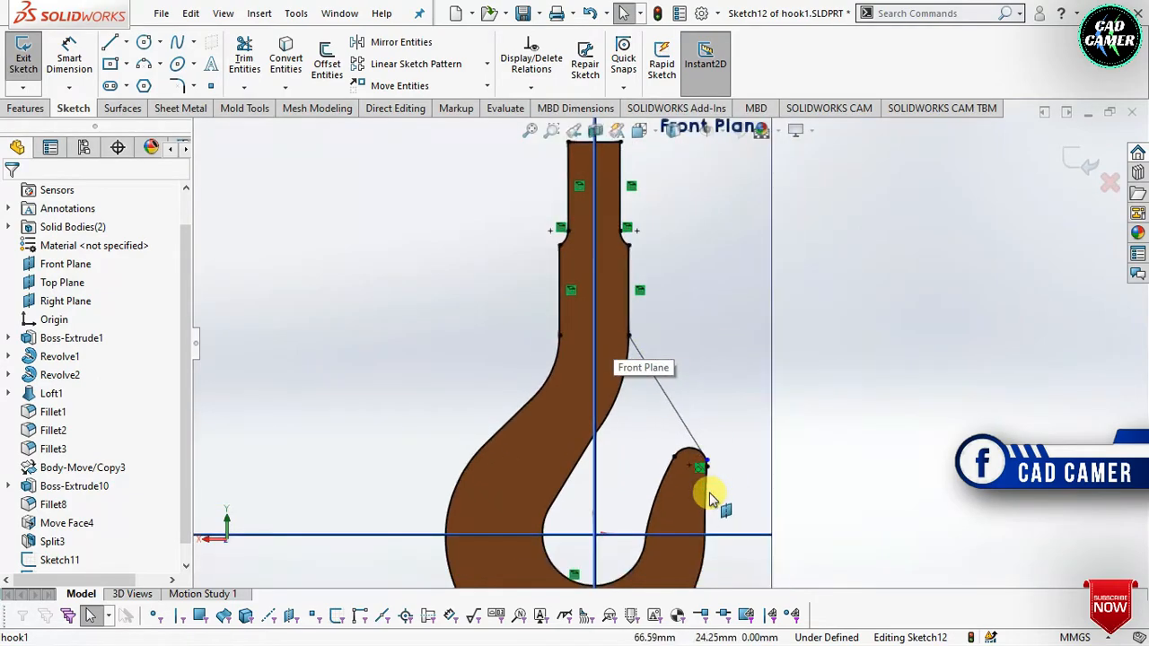
- Power-trim the converted inner hook outline, from the lower shank curve through the throat and over the tip
scroll(730, 492, "down", 4)
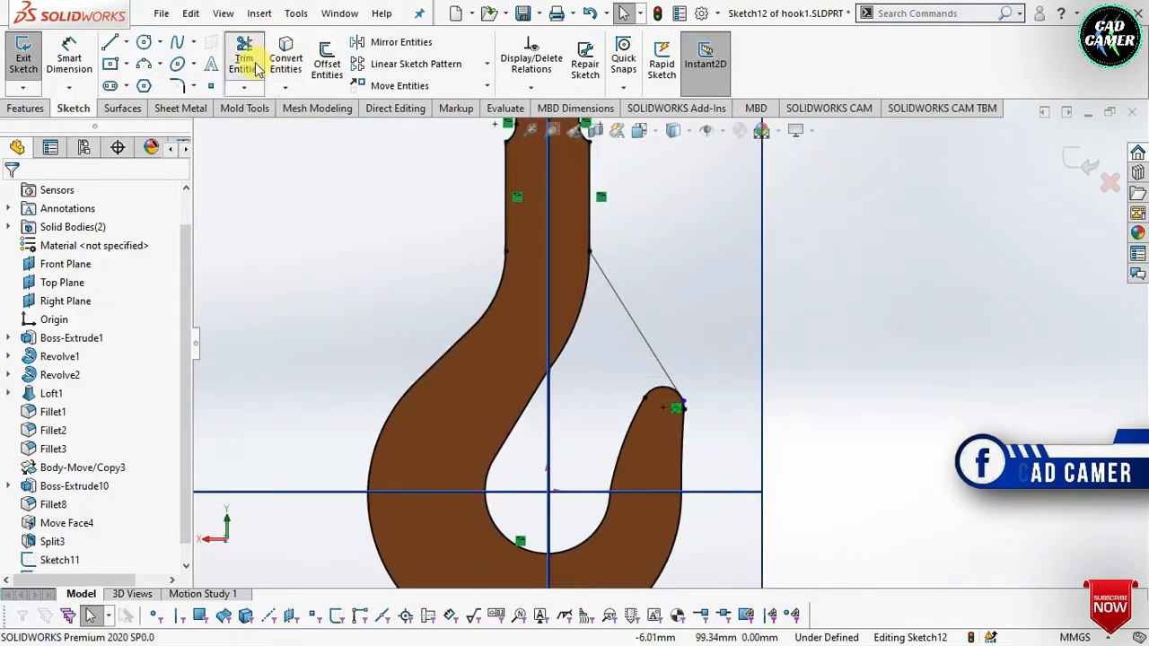
left_click(244, 61)
mouse_move(567, 350)
left_mouse_down()
mouse_move(627, 500)
mouse_move(601, 541)
left_mouse_up()
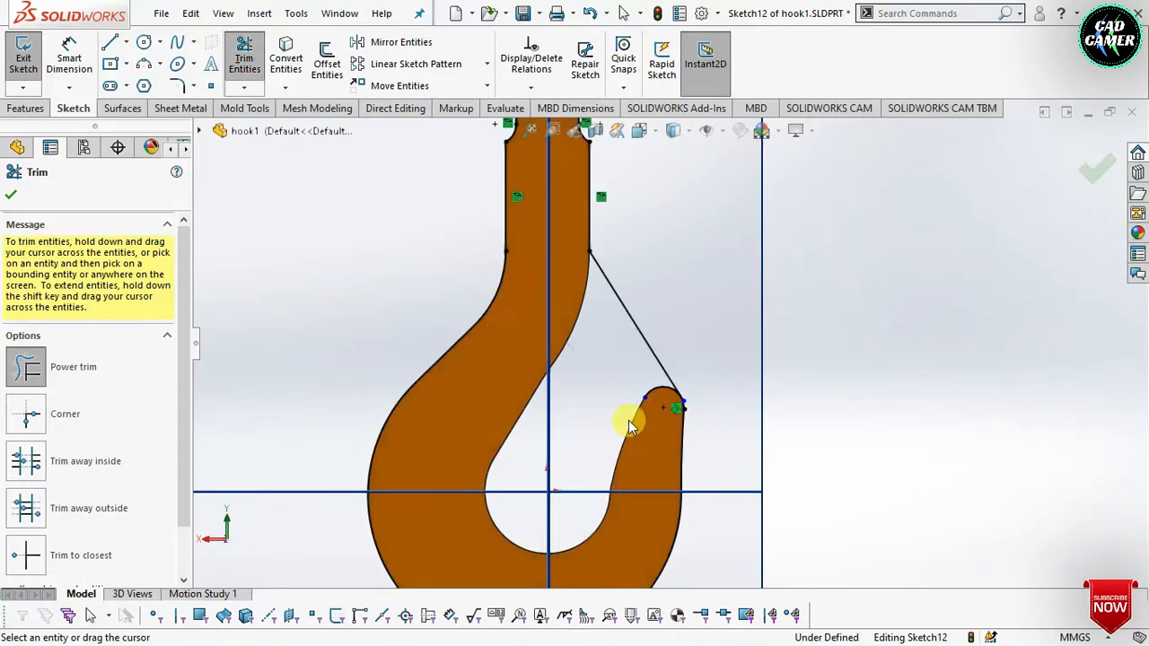
scroll(631, 427, "down", 2)
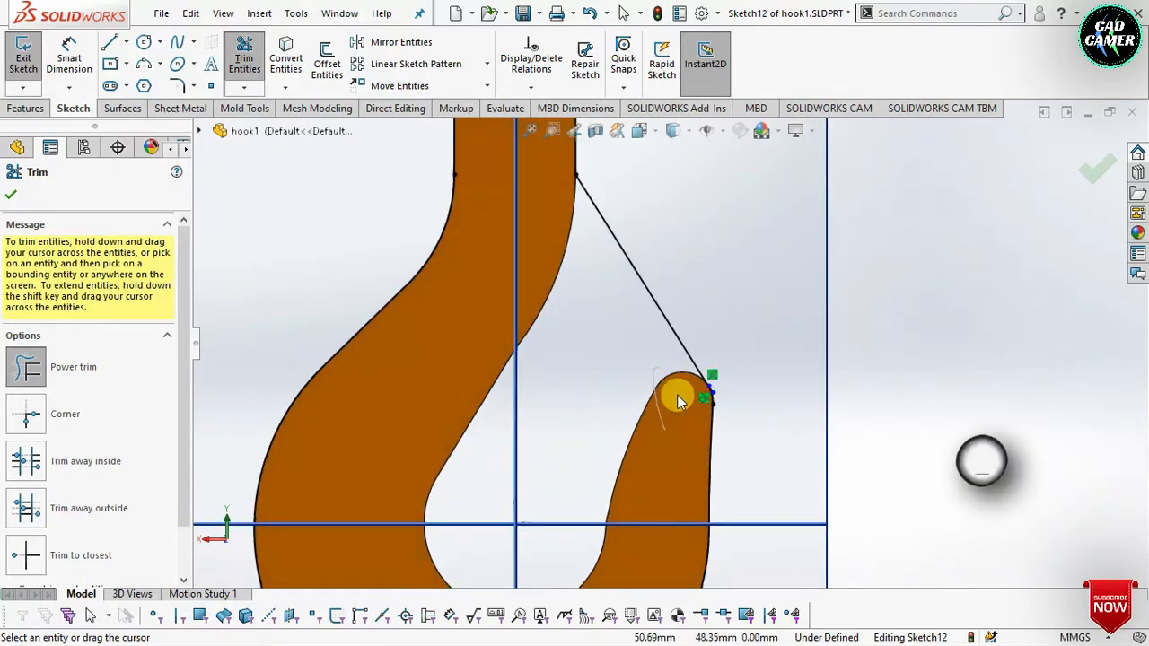
scroll(631, 401, "up", 1)
scroll(616, 218, "up", 2)
- Add a 30 mm sketch fillet at the corner between the shank's straight edge and the slanted line
scroll(618, 287, "down", 5)
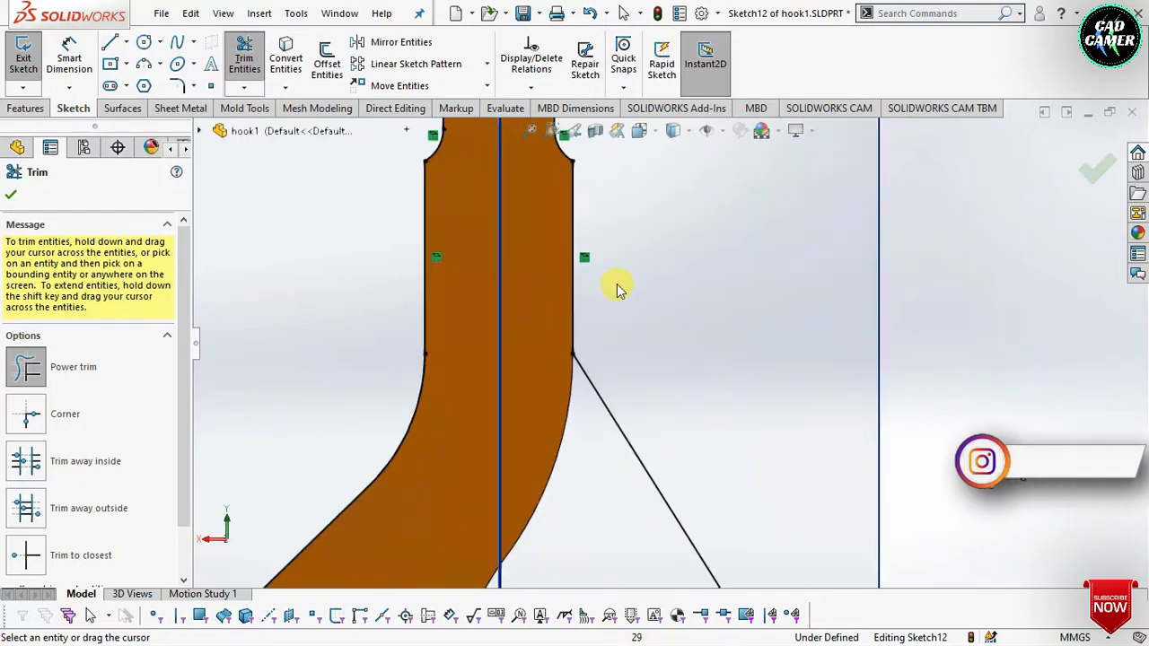
left_click(178, 86)
left_click(548, 423)
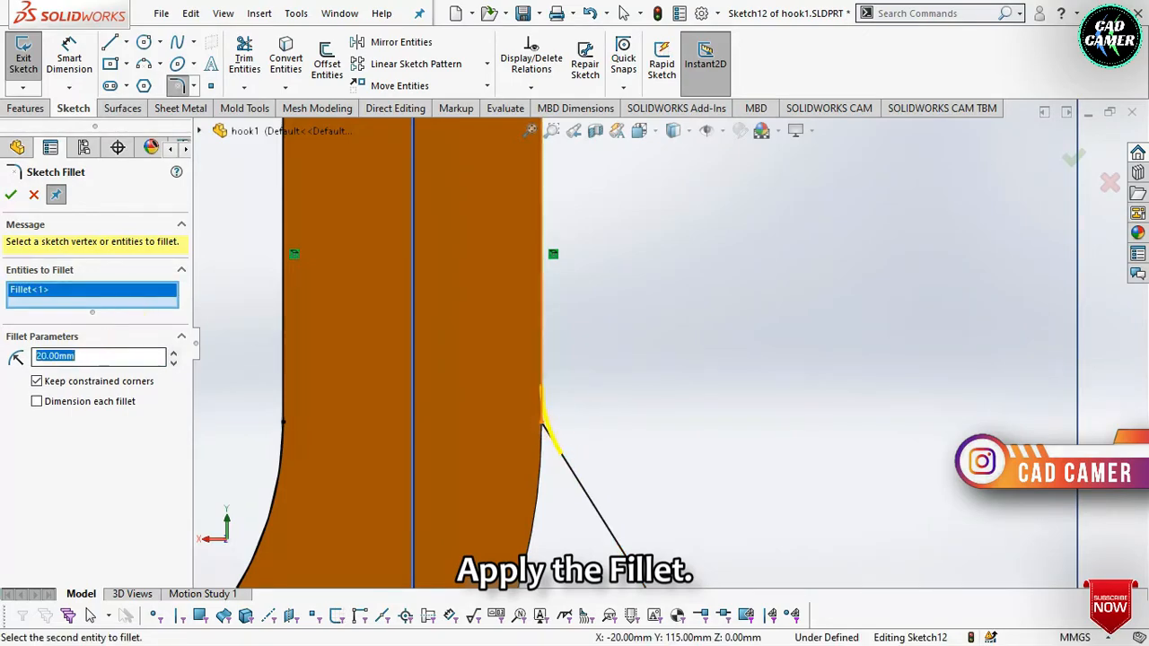
type("3")
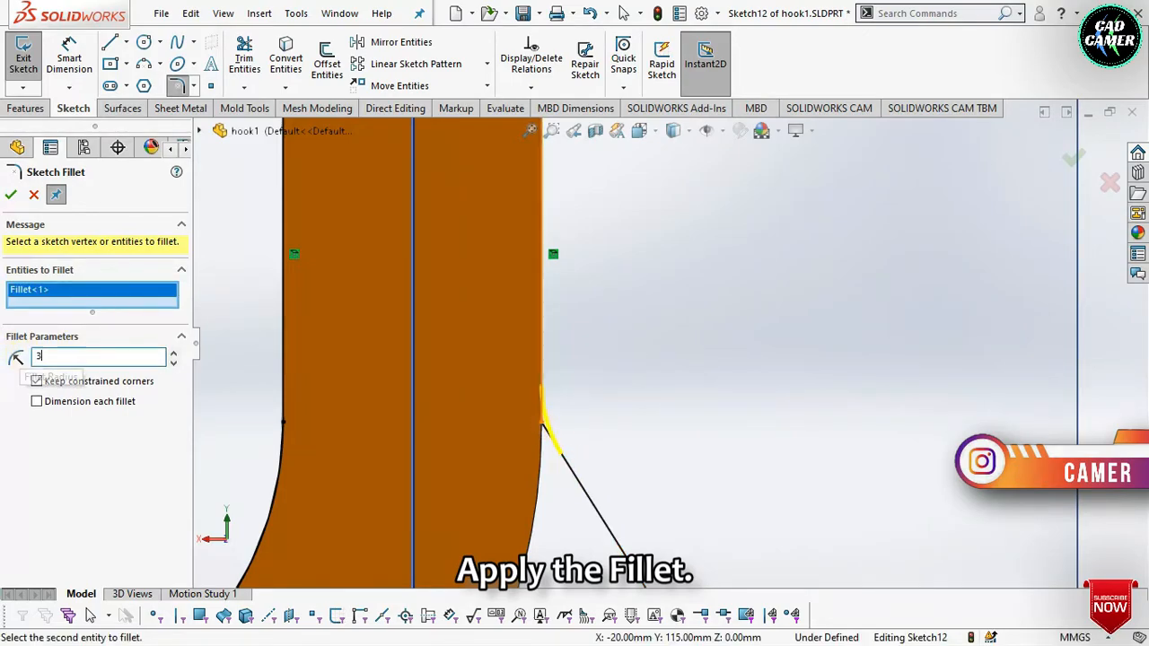
type("0")
scroll(687, 398, "up", 1)
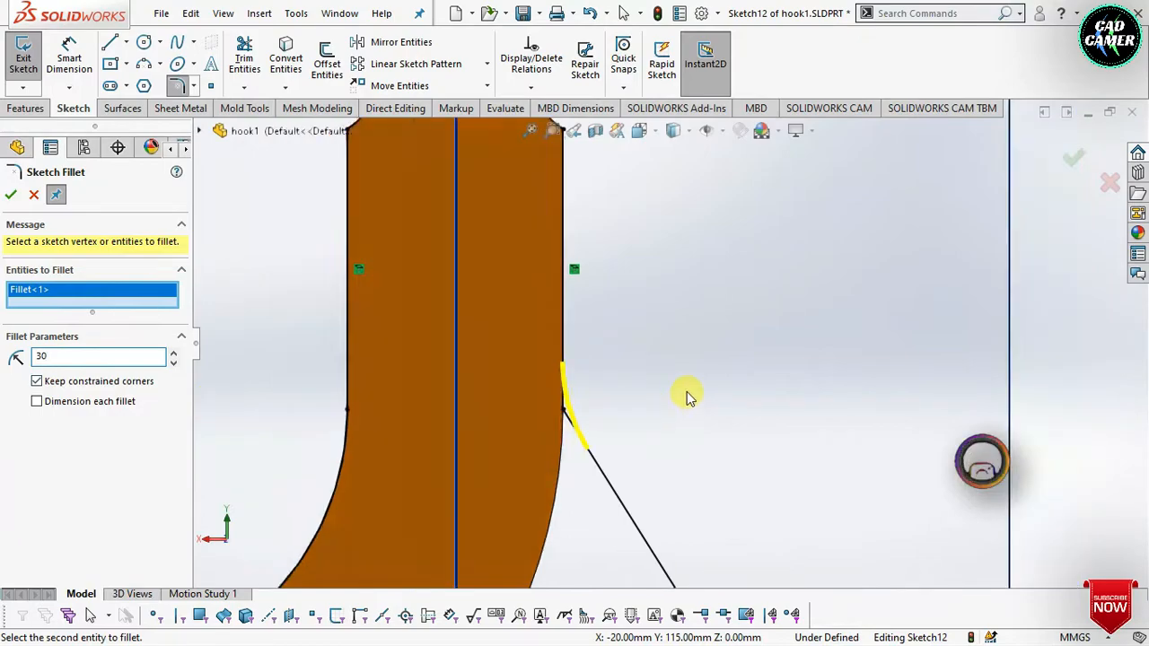
scroll(687, 397, "up", 2)
scroll(689, 395, "up", 3)
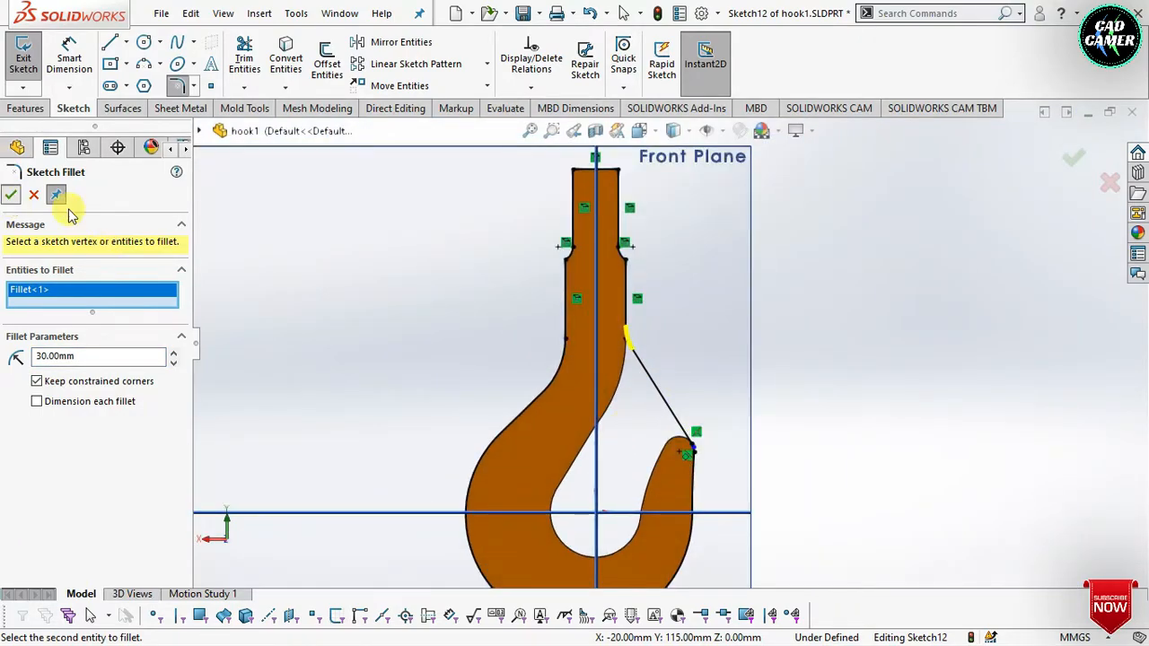
scroll(660, 441, "down", 7)
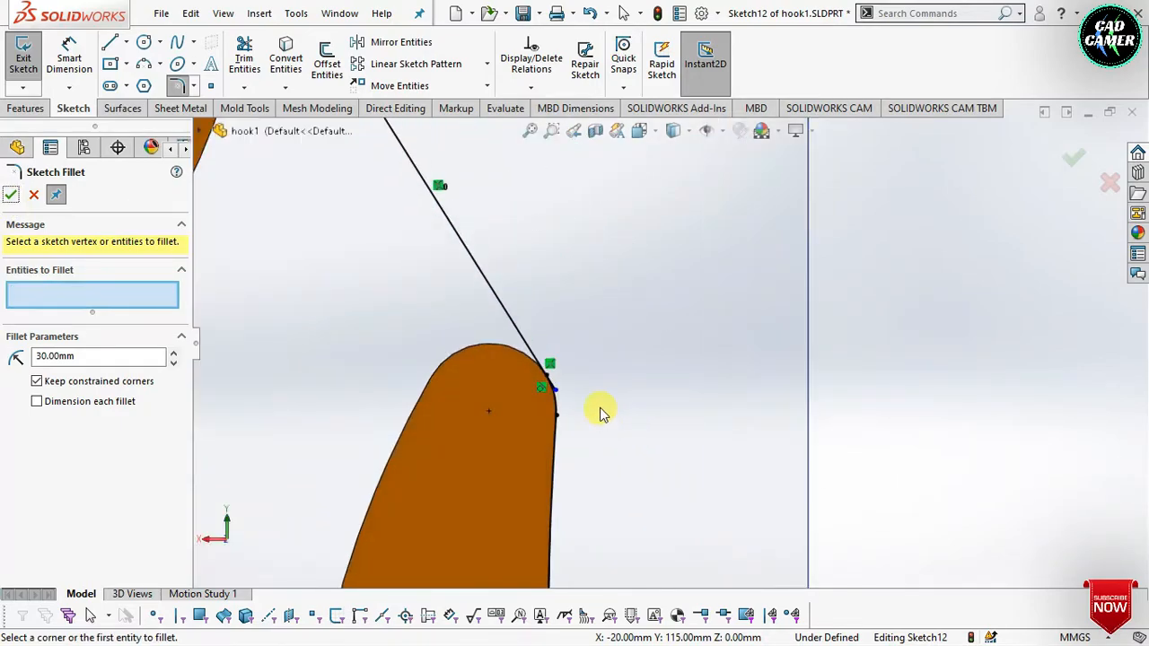
scroll(482, 353, "up", 5)
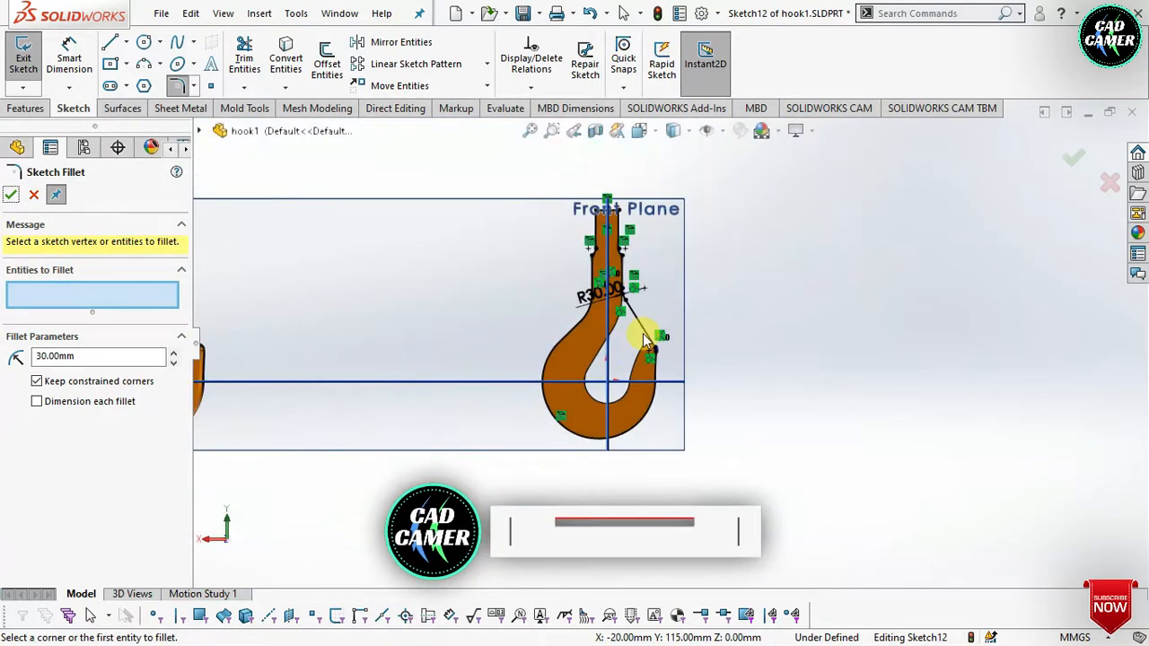
scroll(642, 323, "down", 3)
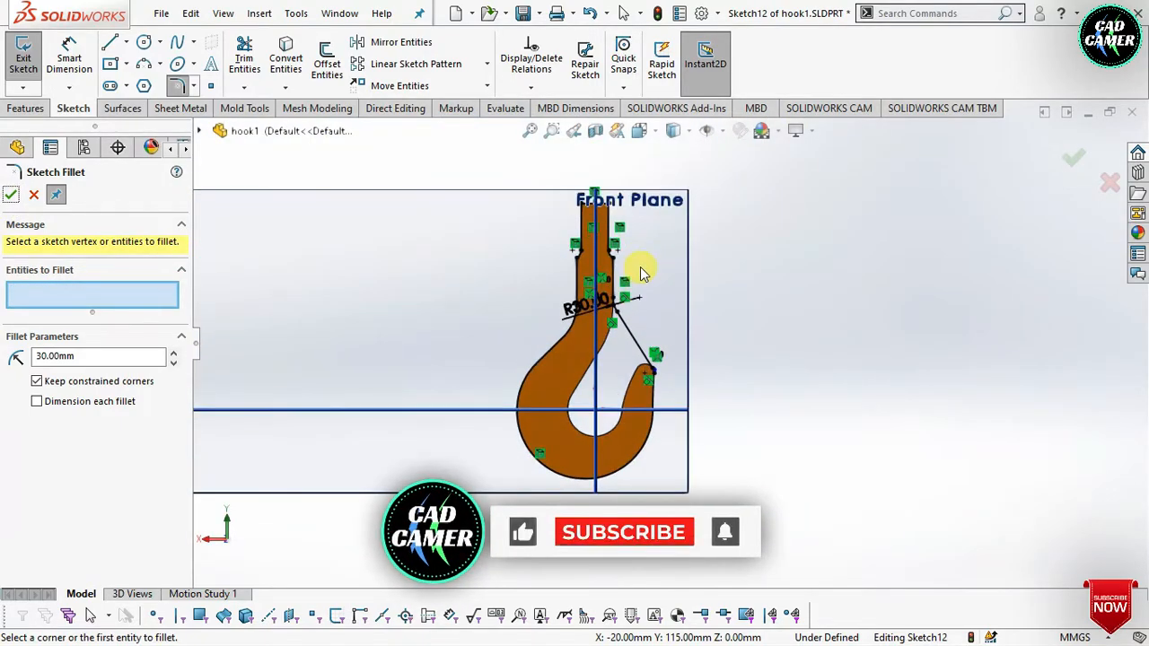
left_click(12, 188)
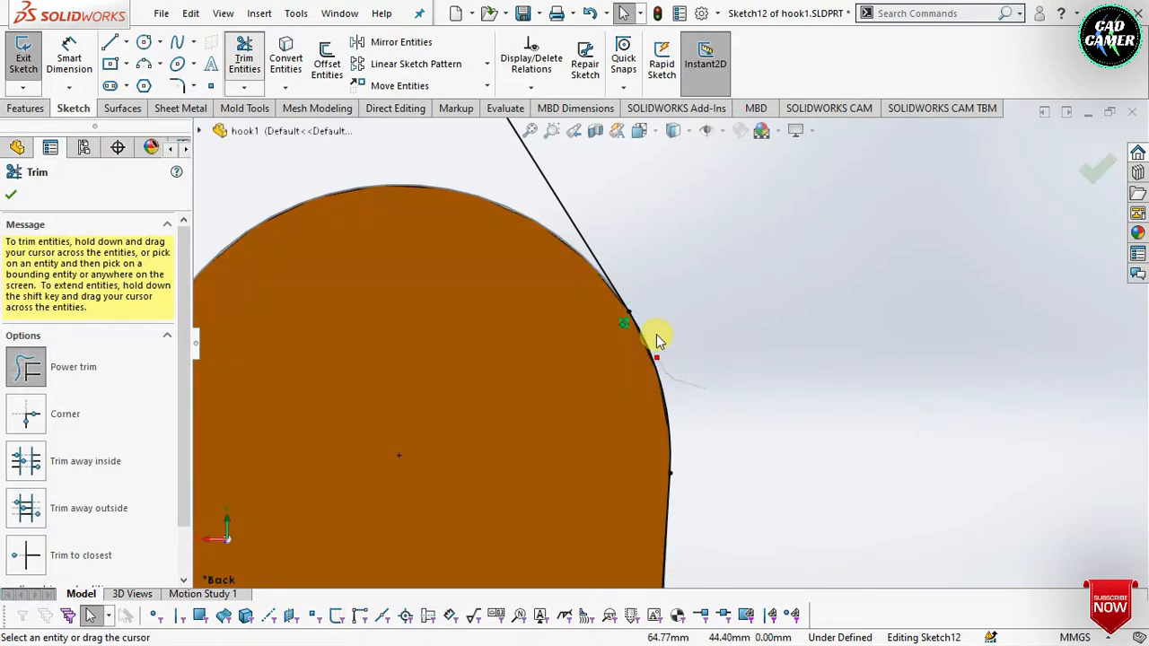
- Trim the leftover line or arc segment at the tangent point beside the hook tip to close the outline
left_click_drag(656, 334, 660, 337)
scroll(685, 346, "up", 7)
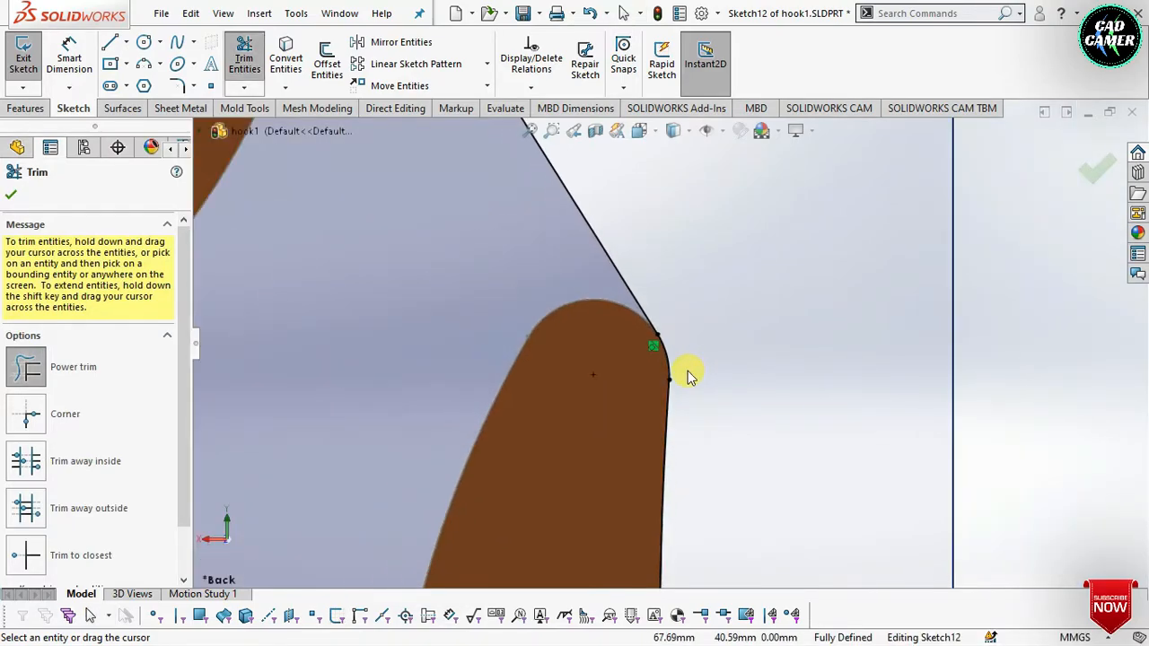
scroll(687, 373, "up", 10)
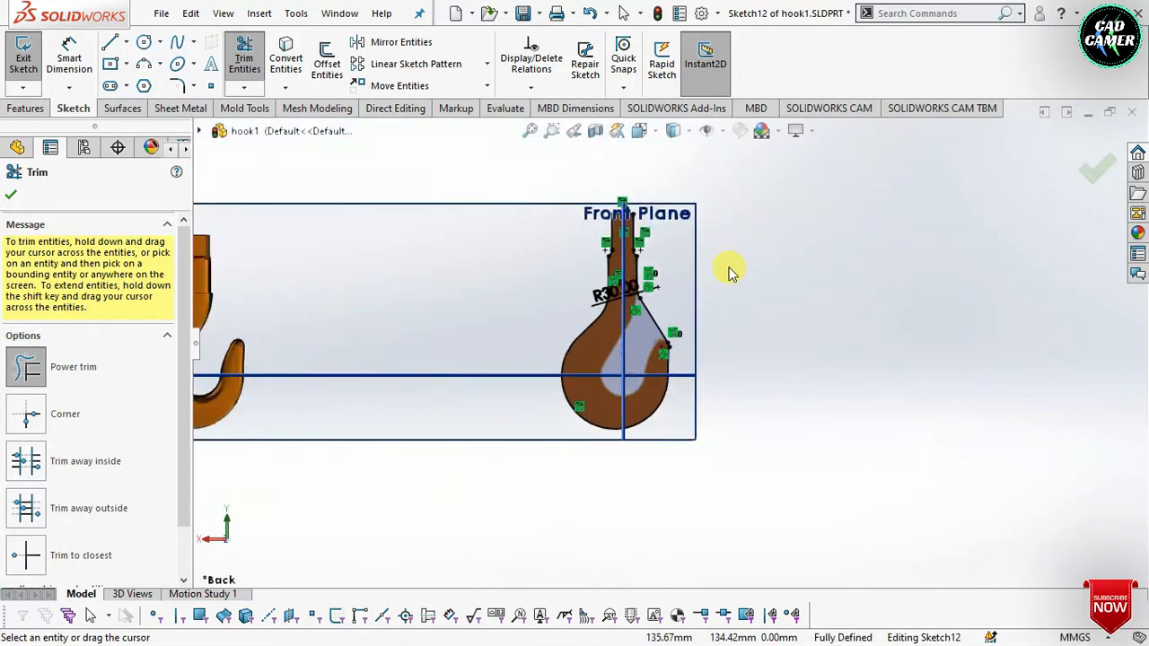
- Offset the closed outline chain 7 mm outward and turn the base geometry into construction geometry
scroll(714, 296, "down", 4)
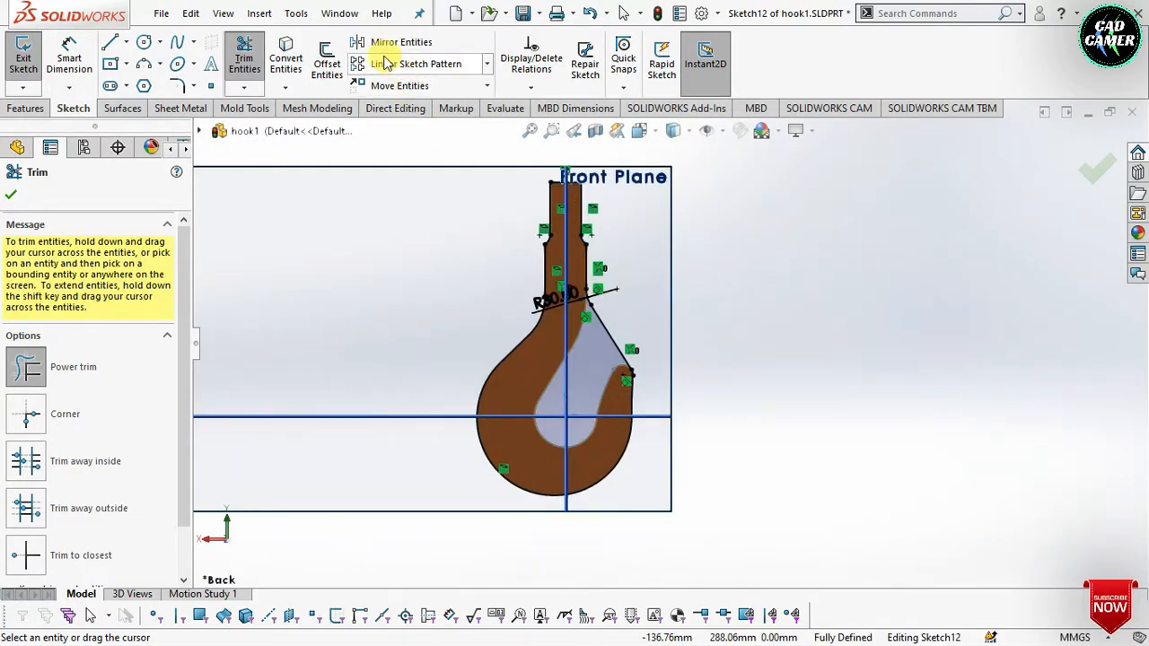
left_click(329, 70)
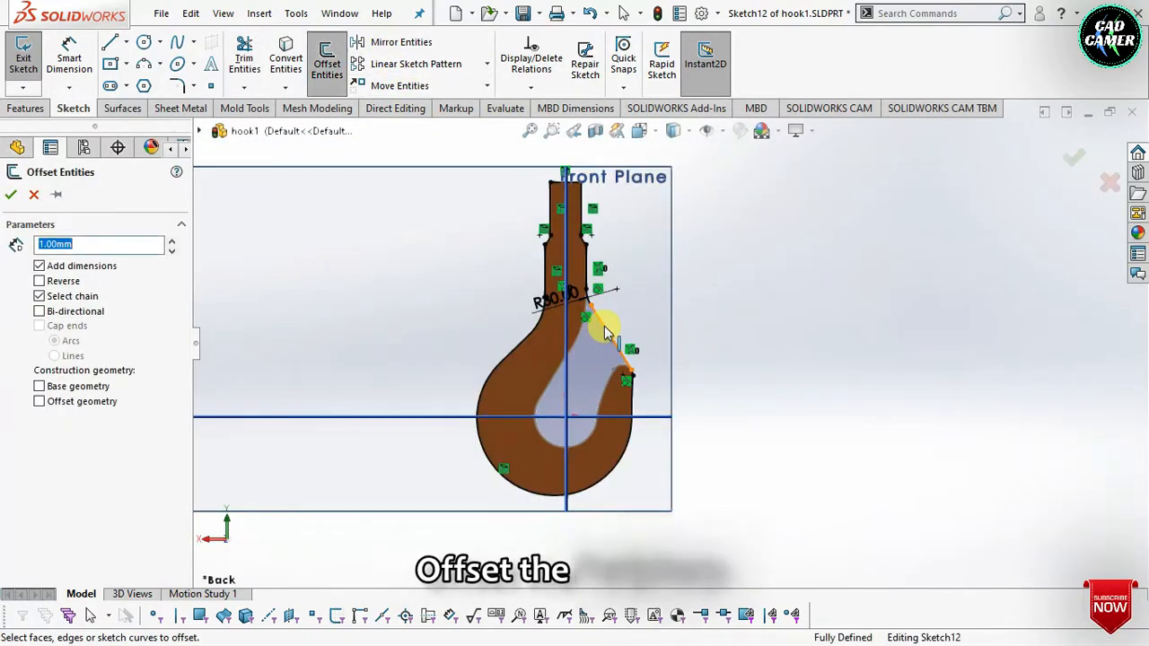
left_click(607, 334)
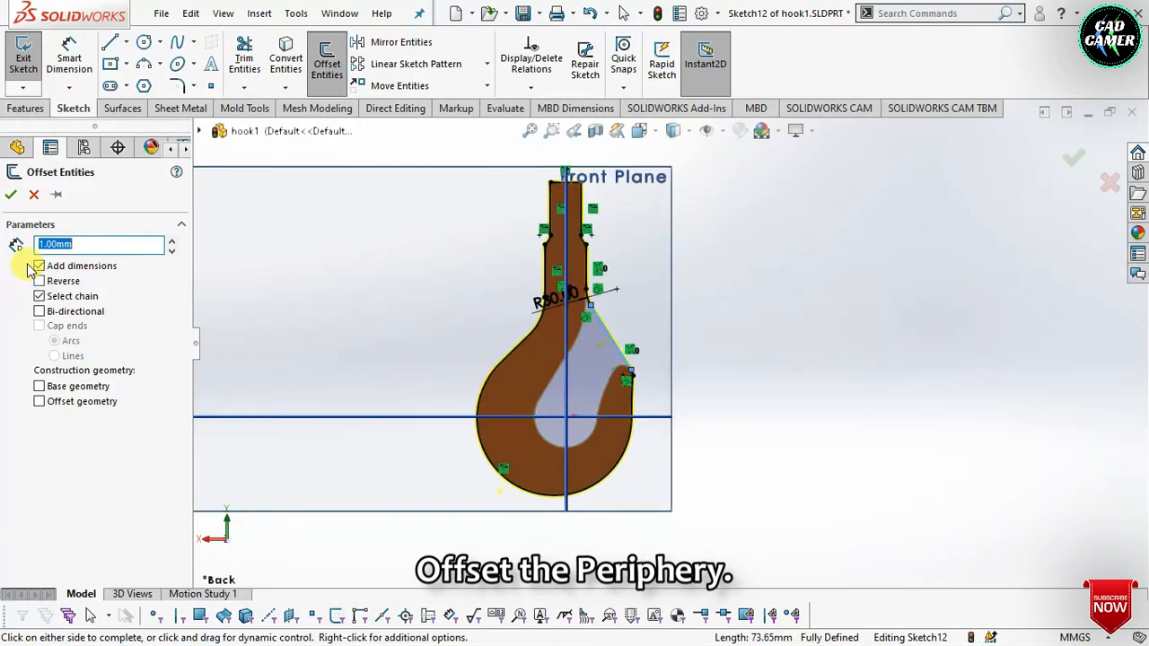
key("Return")
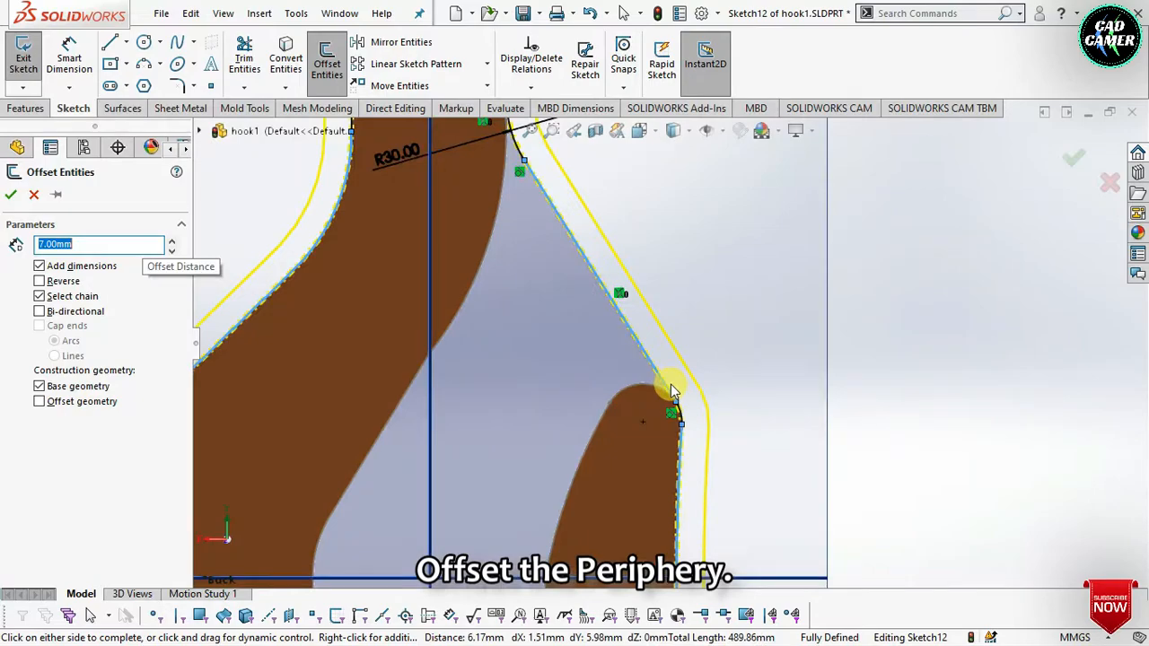
scroll(668, 386, "up", 5)
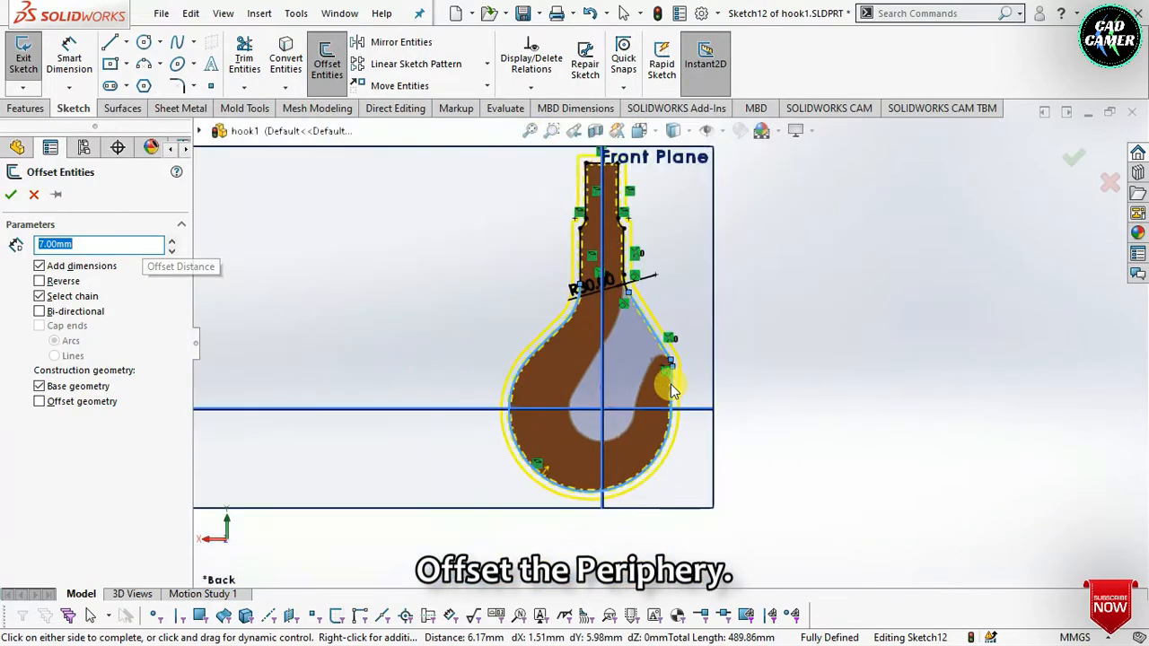
left_click(10, 193)
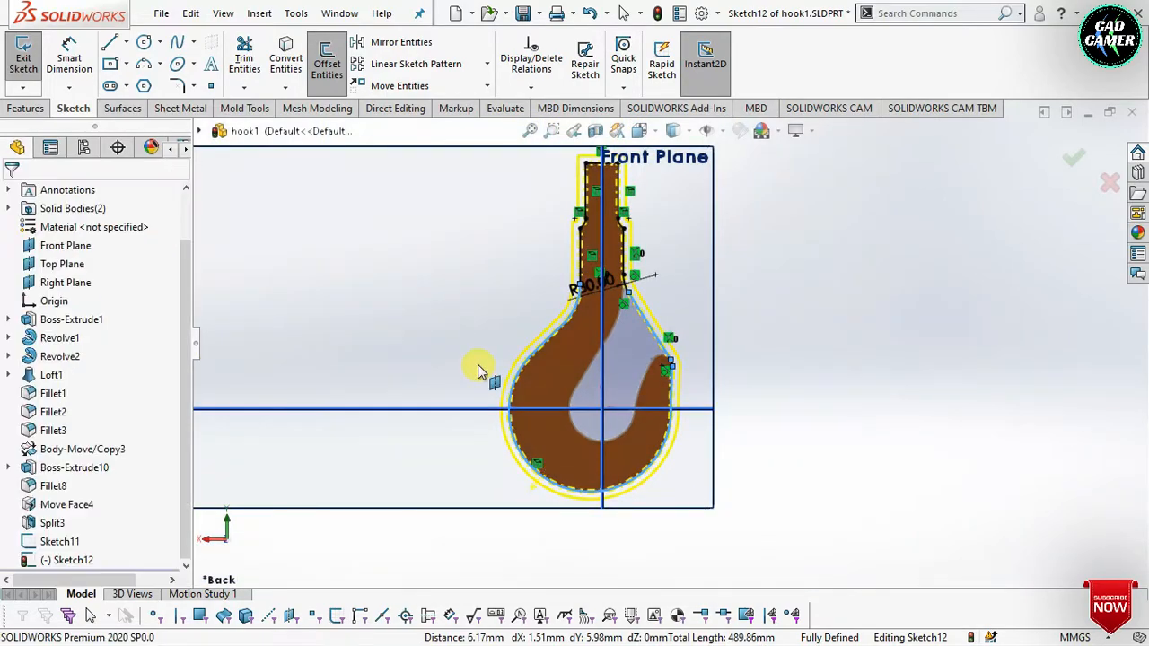
- Extrude the offset profile as a 2.5 mm blind boss in the reversed direction, merged with the half hook body
mouse_move(661, 272)
middle_mouse_down()
mouse_move(529, 327)
mouse_move(485, 332)
mouse_move(411, 220)
mouse_move(449, 185)
mouse_move(386, 175)
middle_mouse_up()
left_click(22, 107)
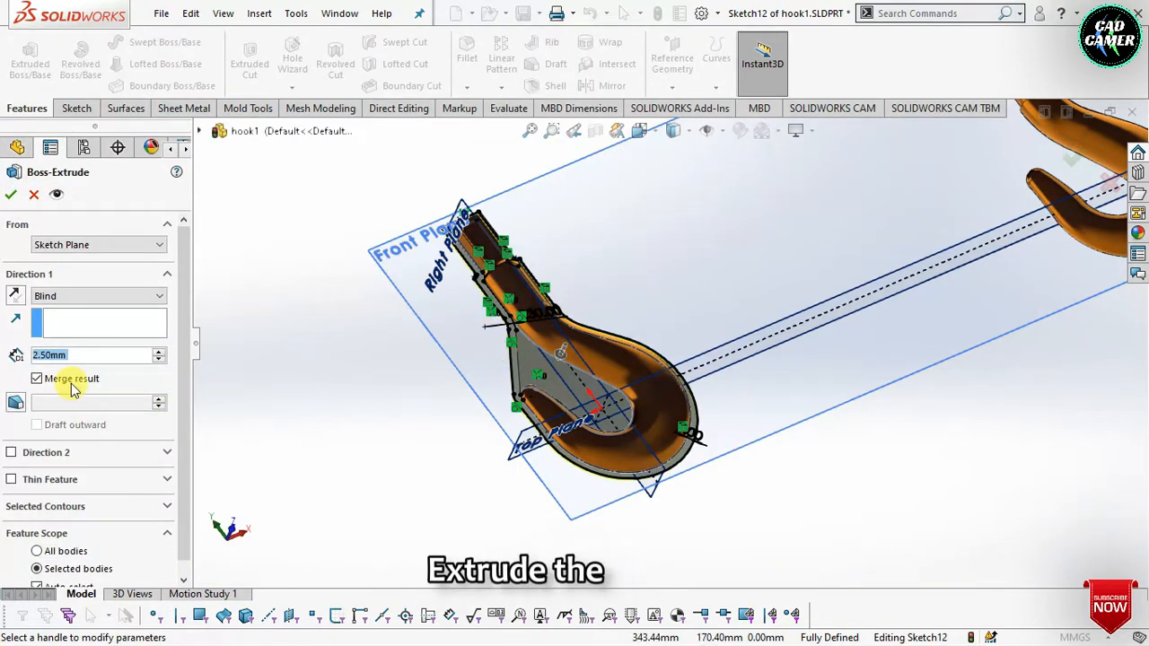
mouse_move(563, 346)
middle_mouse_down()
mouse_move(551, 333)
mouse_move(595, 321)
mouse_move(608, 343)
mouse_move(597, 474)
middle_mouse_up()
scroll(605, 412, "down", 5)
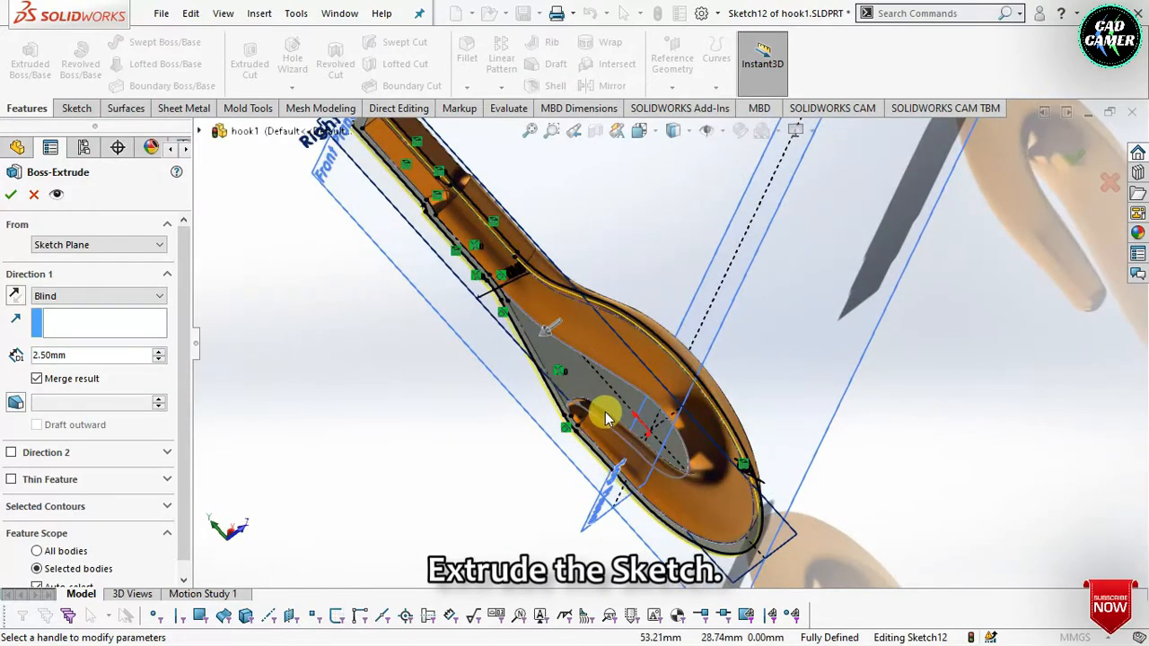
middle_click_drag(598, 405, 264, 418)
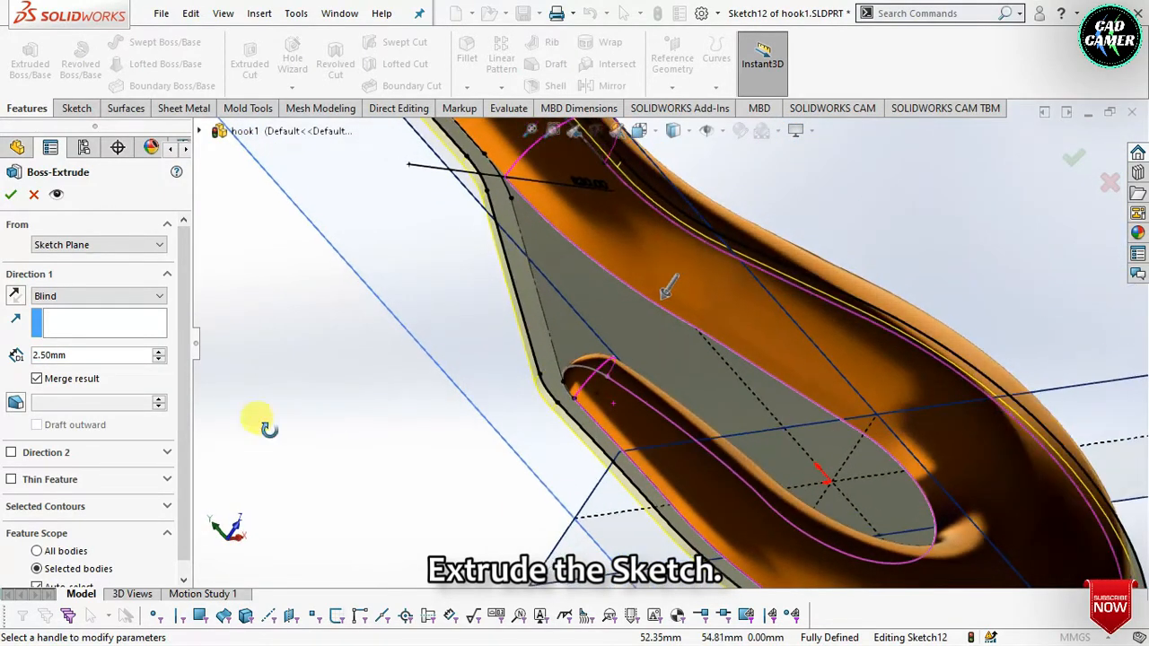
left_click(15, 295)
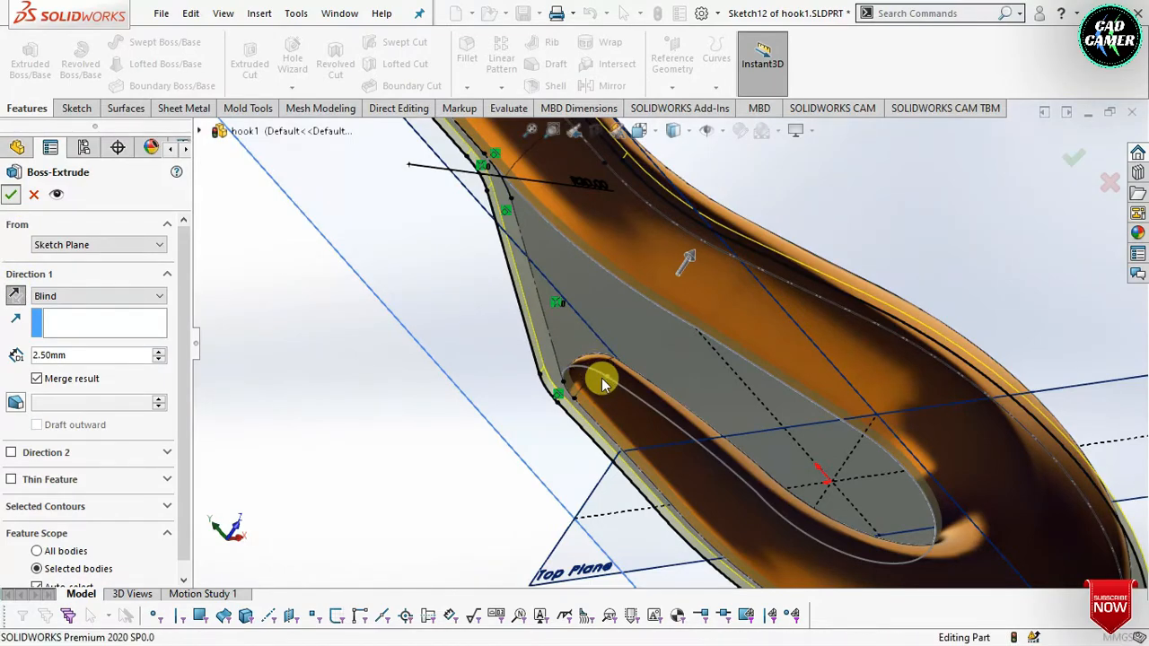
key("Return")
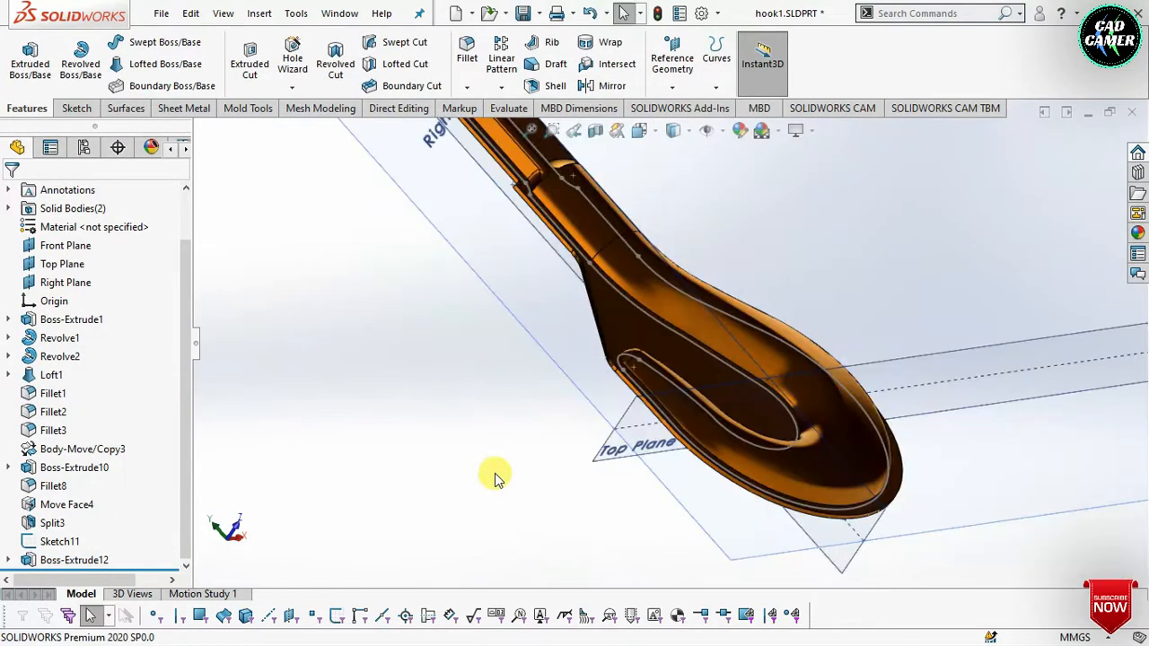
- Mirror the extruded half body about the Front Plane with Merge solids and Knit surfaces enabled
middle_click_drag(416, 408, 618, 451)
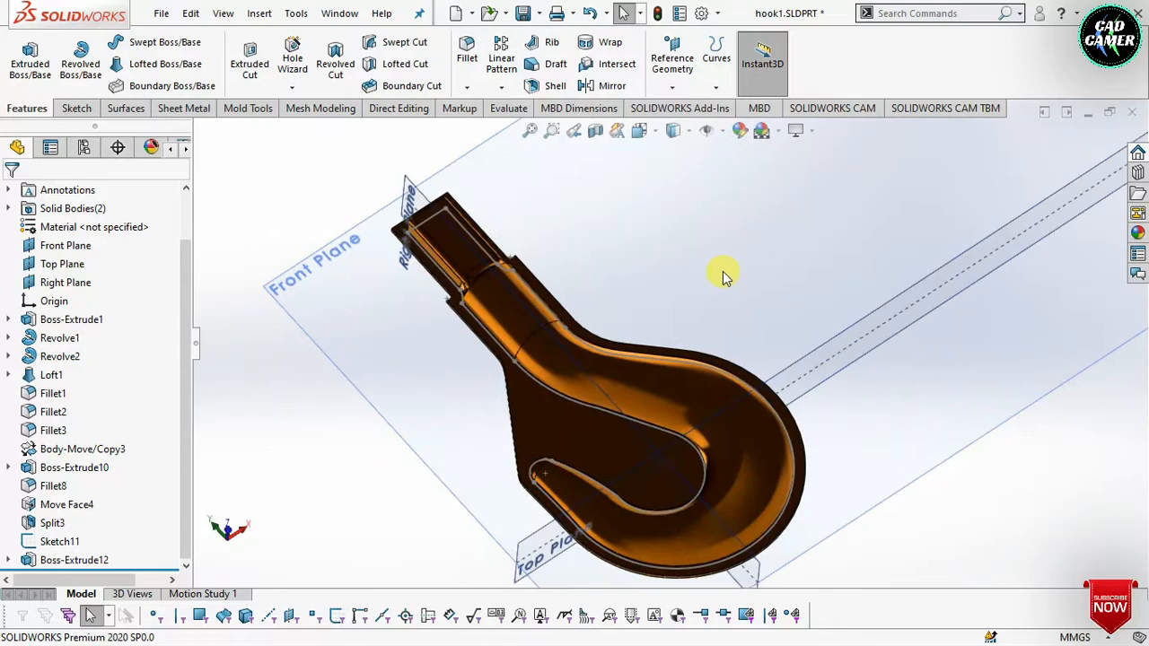
left_click(612, 86)
middle_click_drag(764, 374, 617, 187)
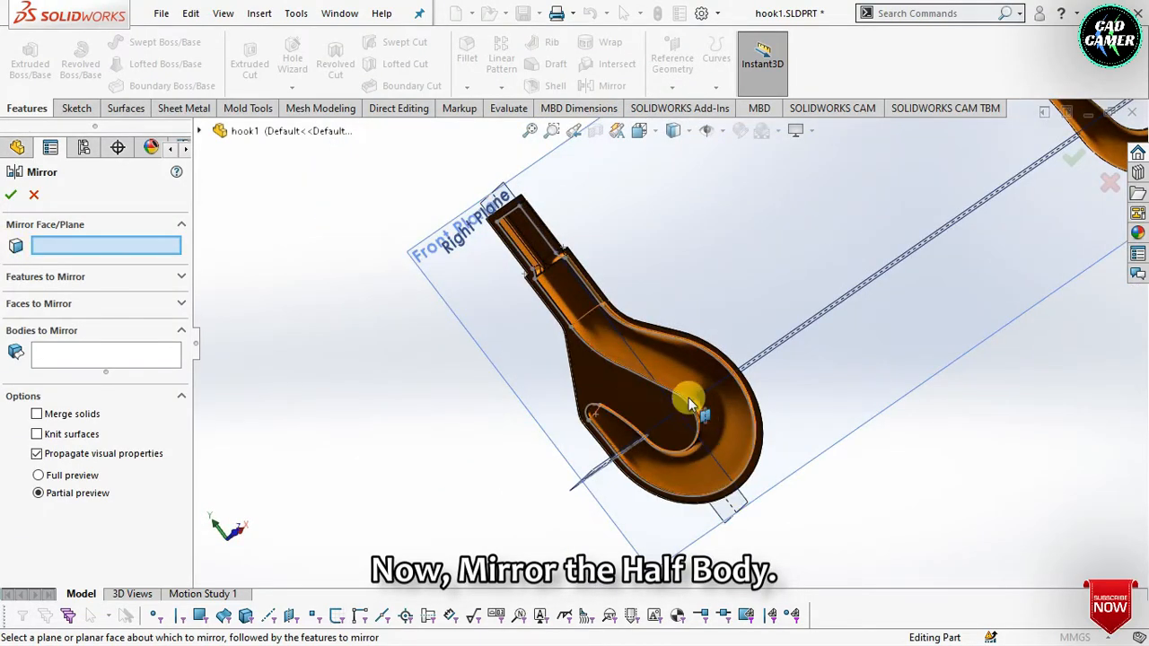
left_click(527, 359)
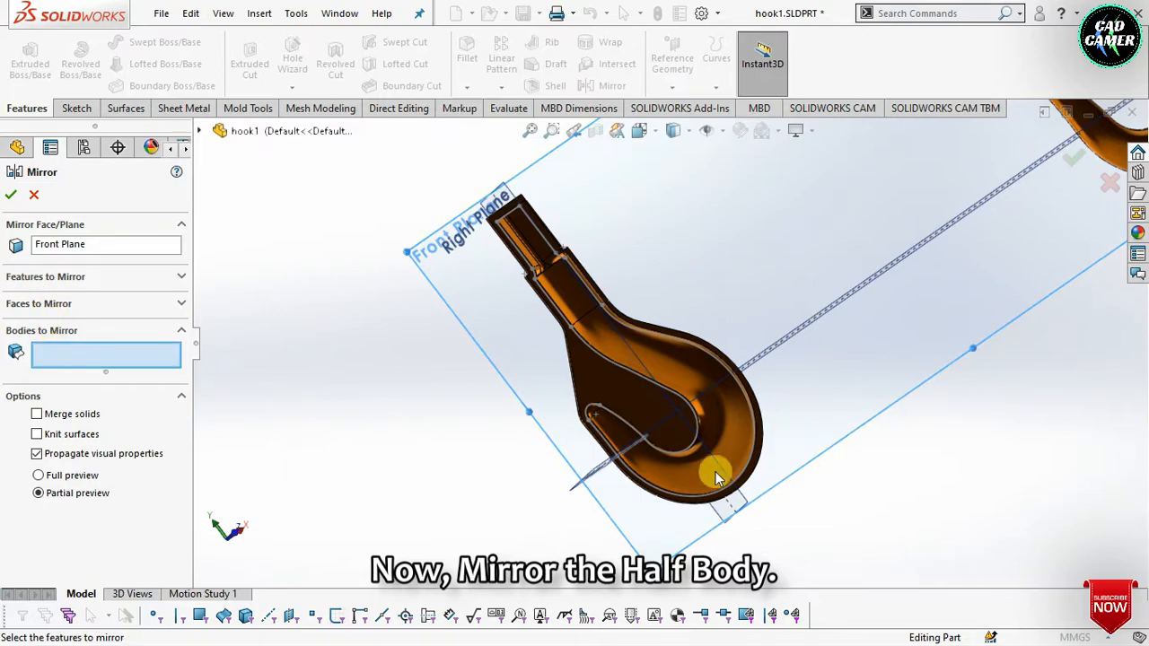
left_click(691, 420)
middle_click_drag(691, 420, 255, 487)
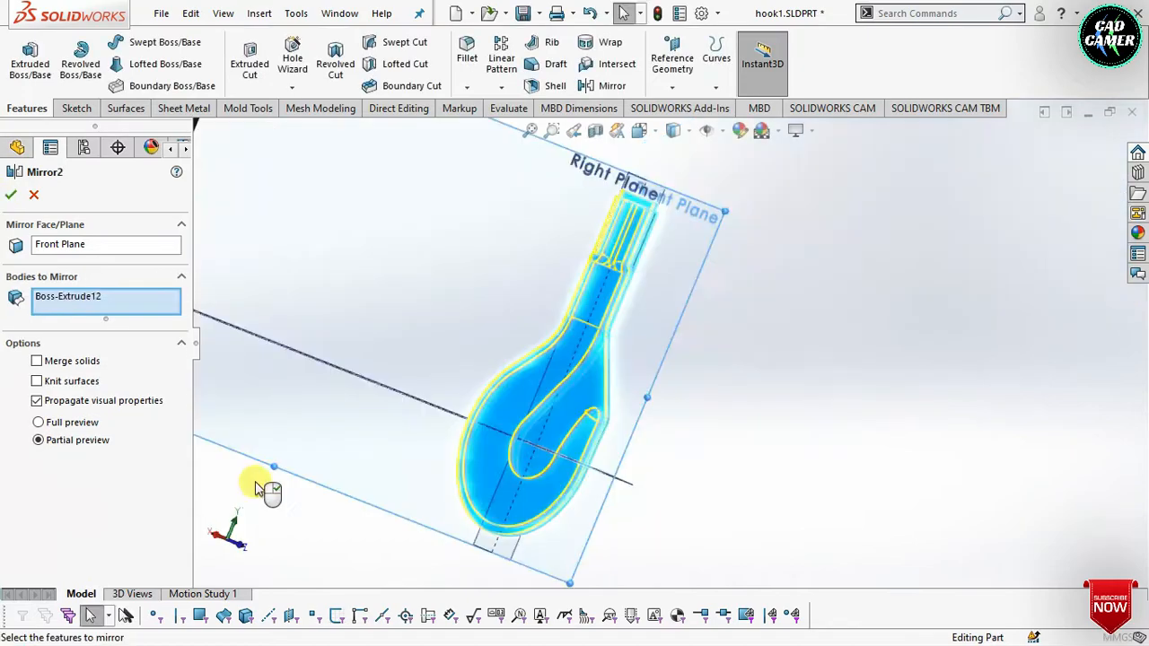
left_click(37, 381)
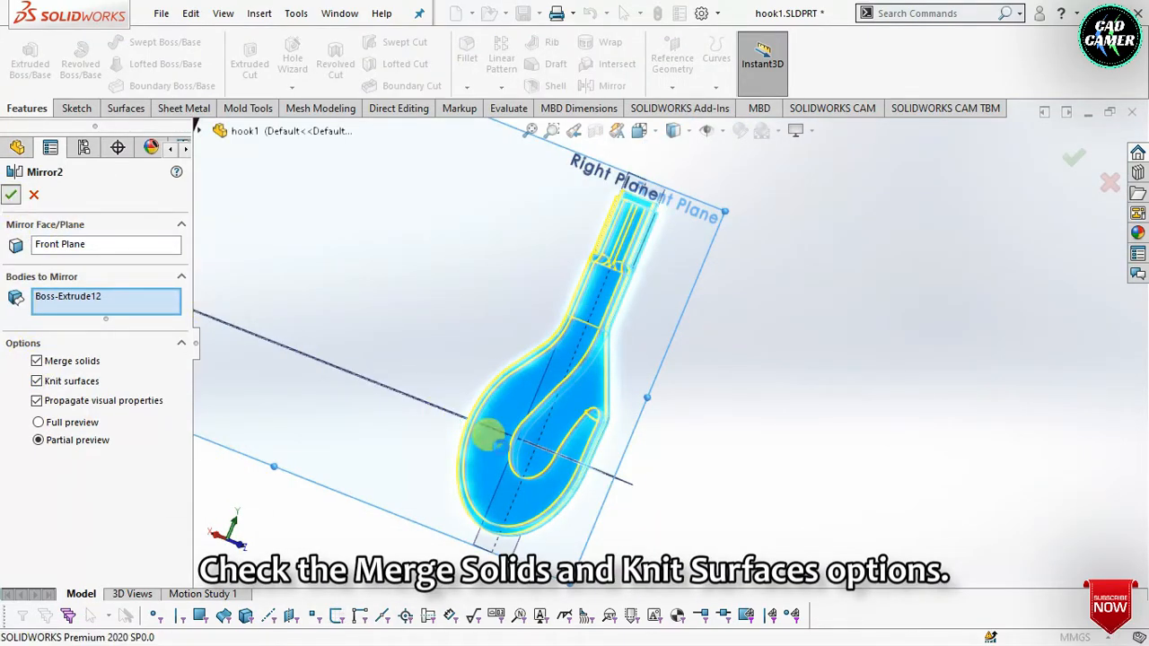
key("Return")
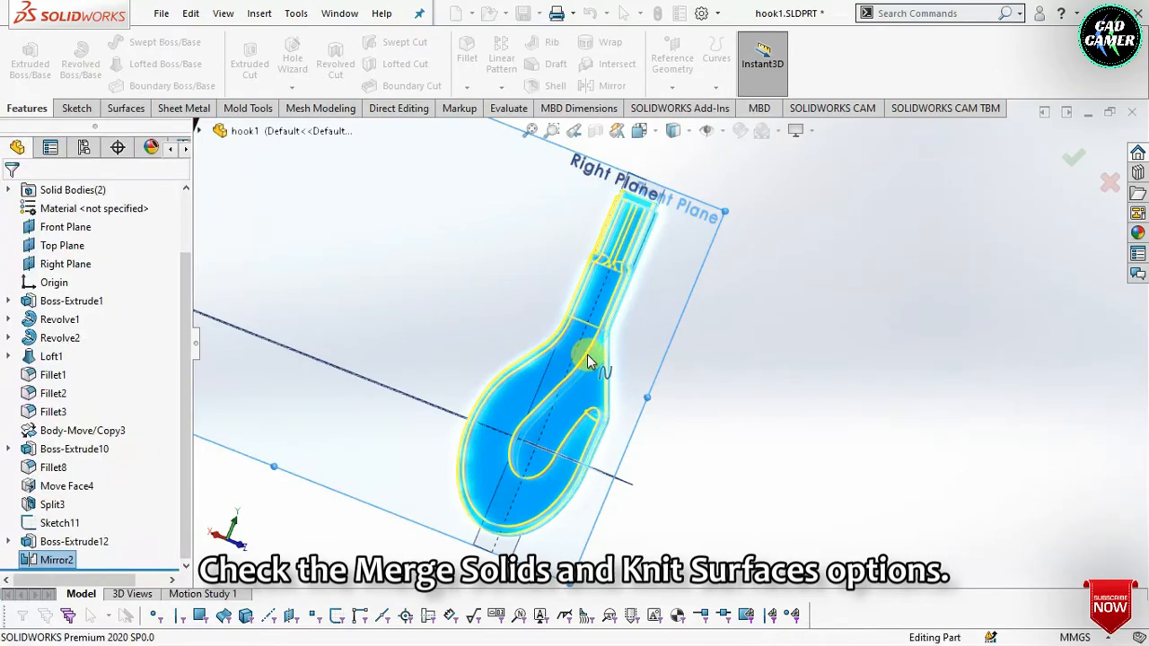
- Apply a dark red painted appearance from the appearance library to the entire flanged hook body
left_click(1137, 232)
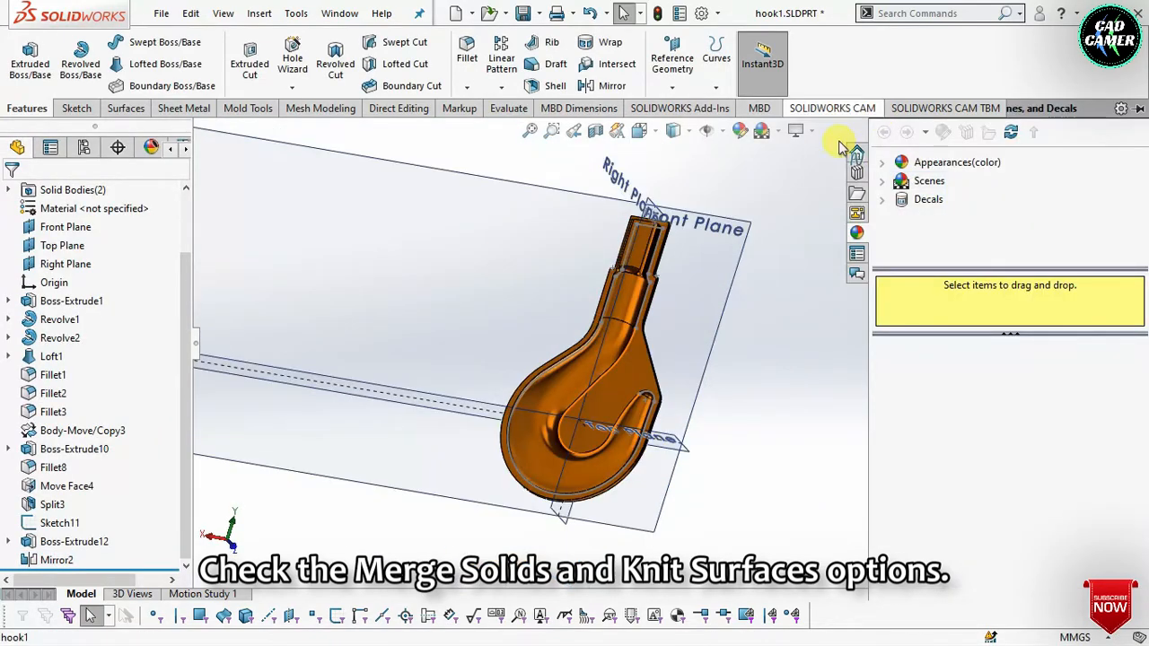
left_click(889, 164)
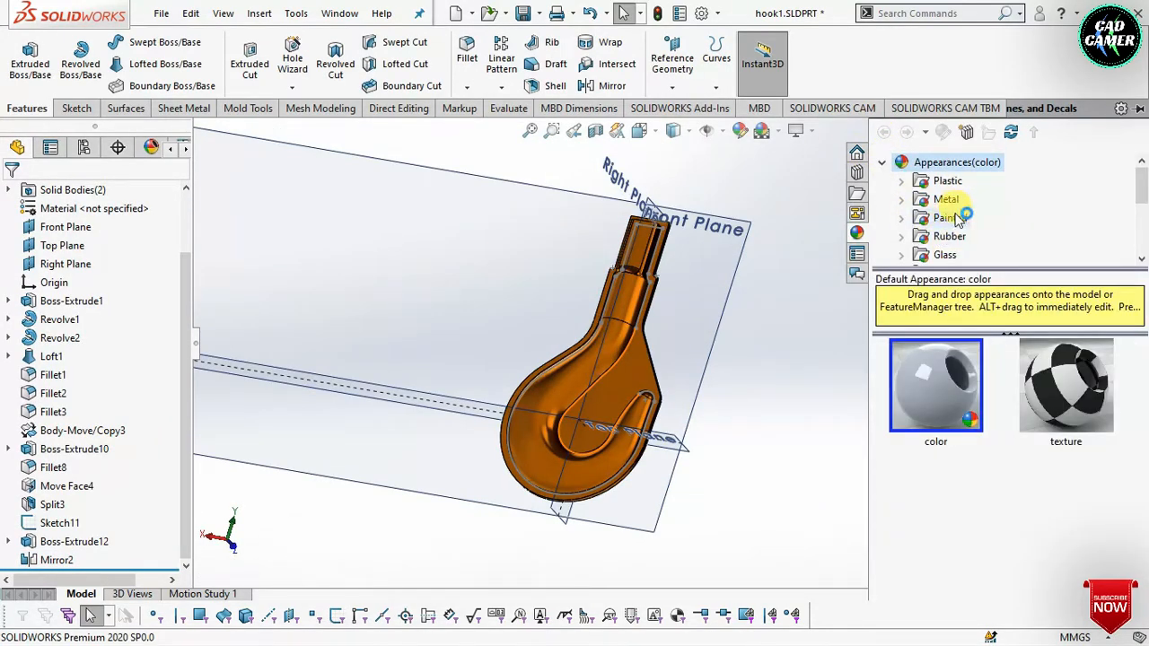
left_click(948, 218)
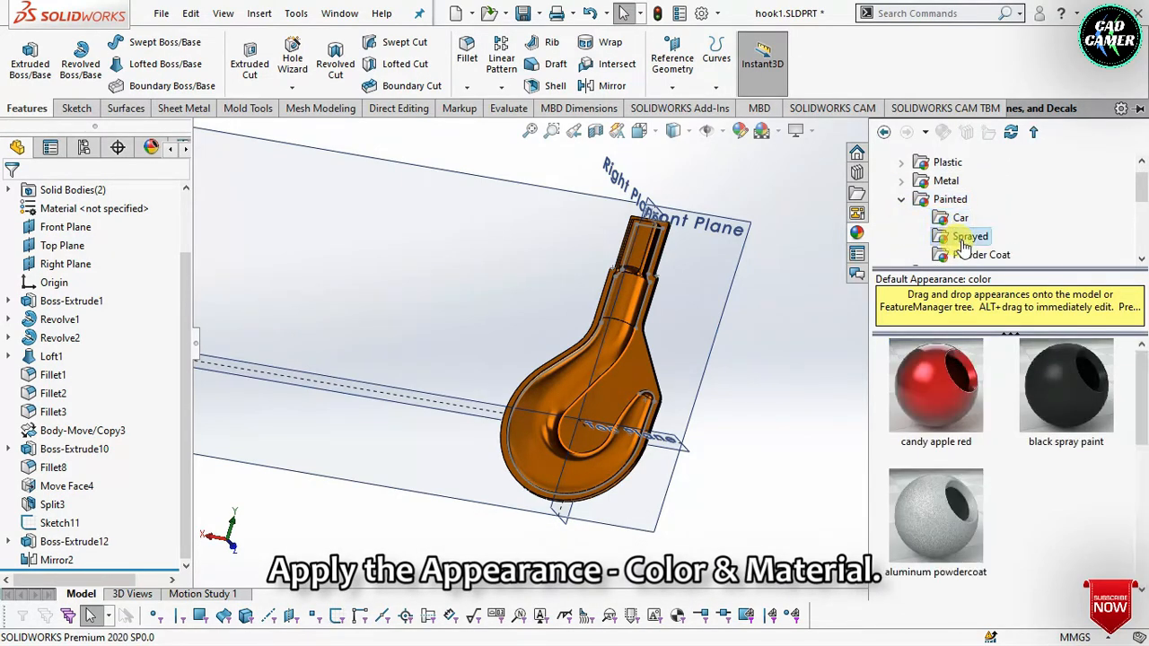
left_click(964, 238)
scroll(966, 246, "down", 2)
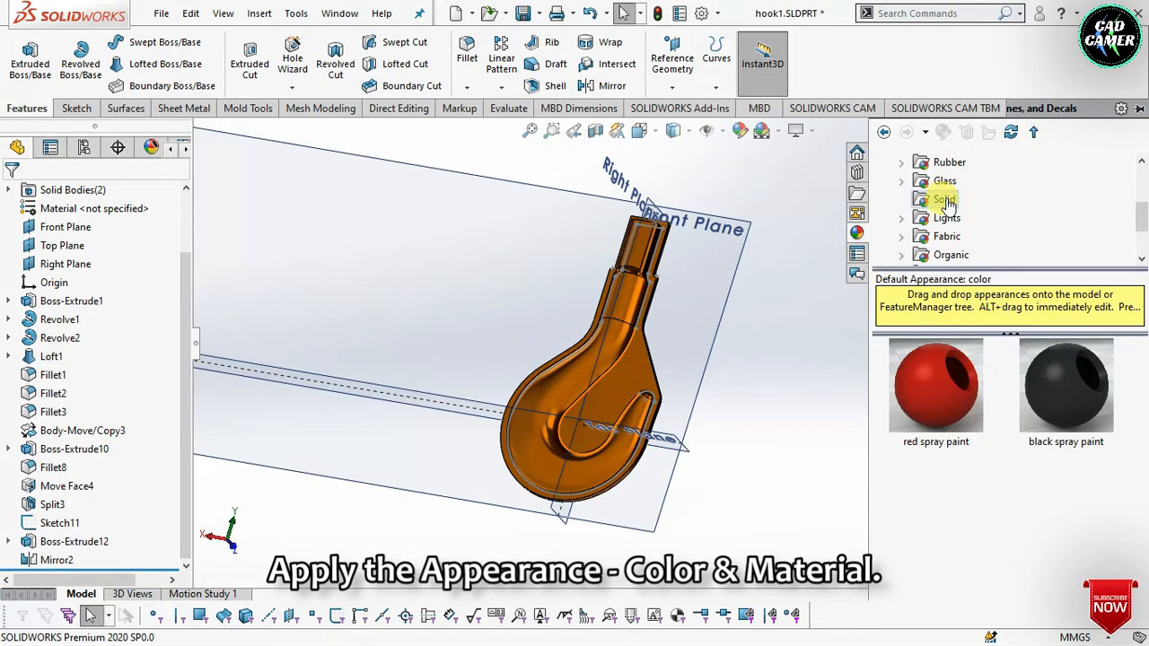
scroll(949, 210, "up", 2)
left_click(978, 254)
mouse_move(1049, 379)
left_mouse_down()
mouse_move(836, 395)
mouse_move(607, 359)
mouse_move(629, 358)
left_mouse_up()
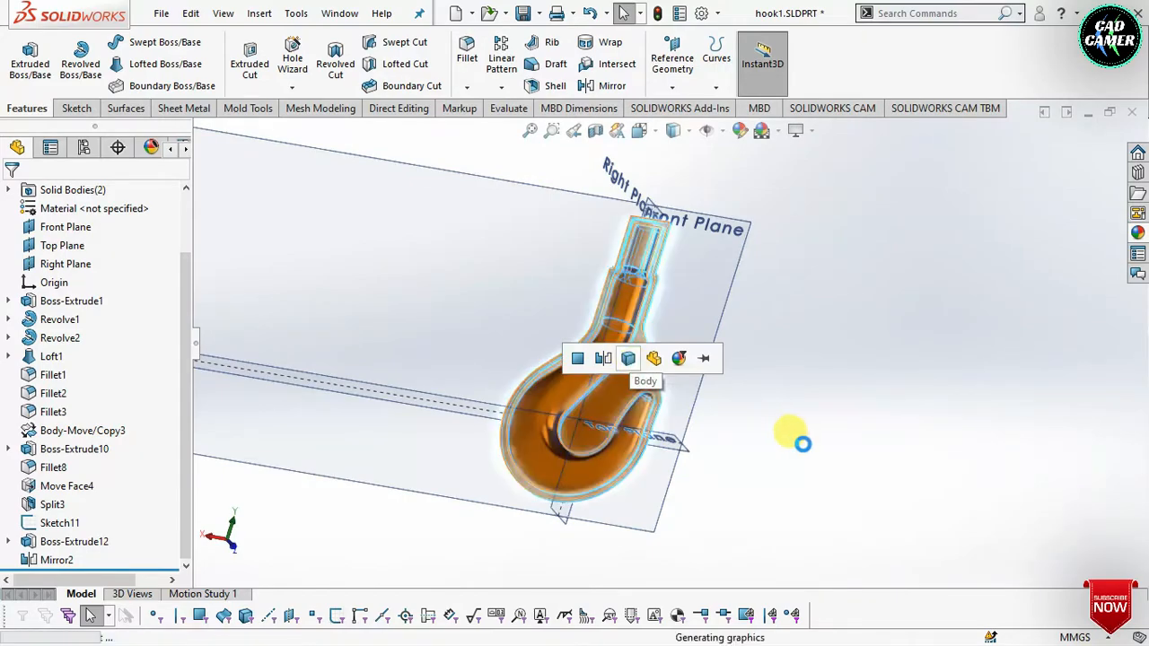
- Sketch a center rectangle 200 mm wide and 500 mm high on the Front Plane, centred on the flanged hook's vertical axis
left_click(423, 282)
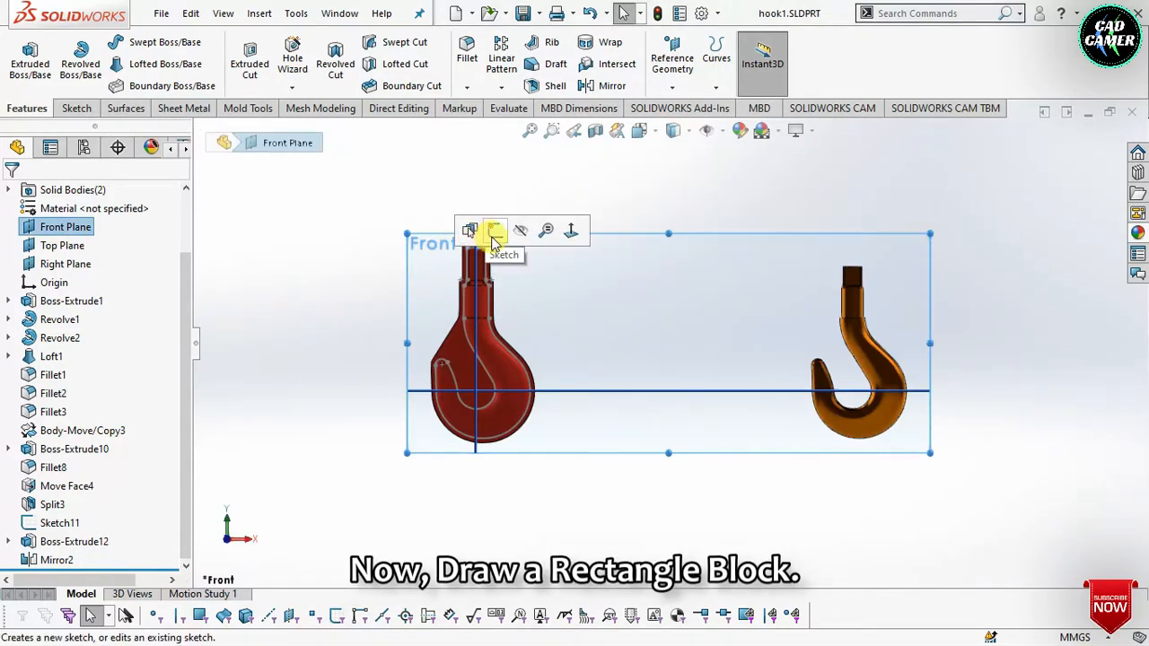
left_click(493, 235)
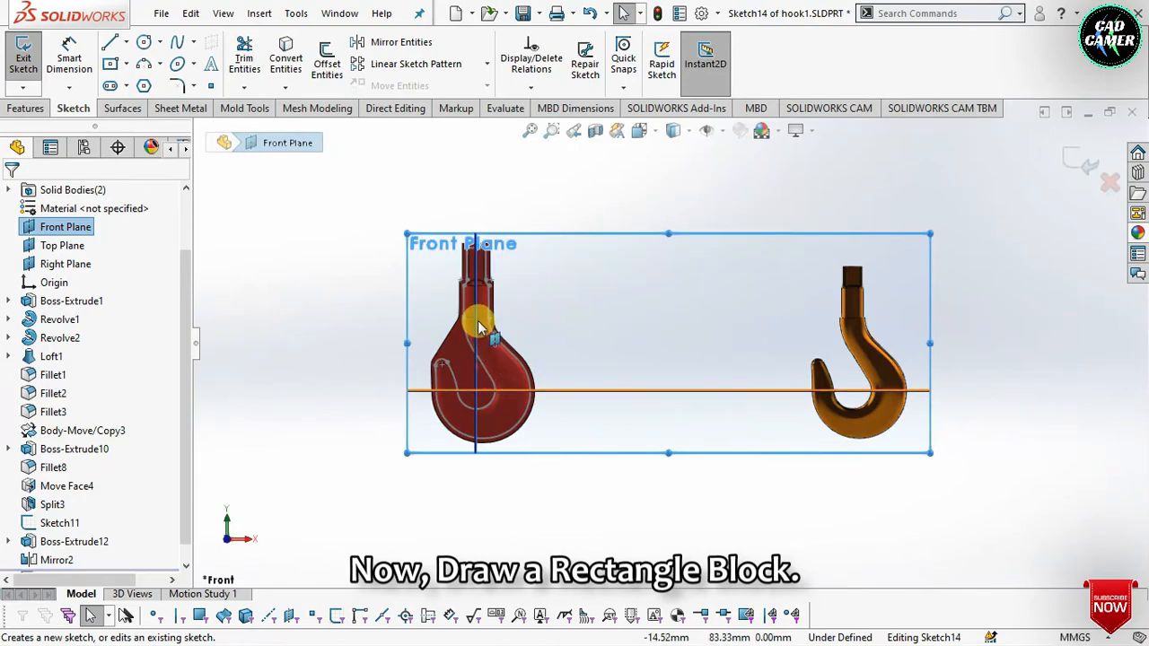
scroll(478, 327, "down", 2)
scroll(315, 177, "up", 1)
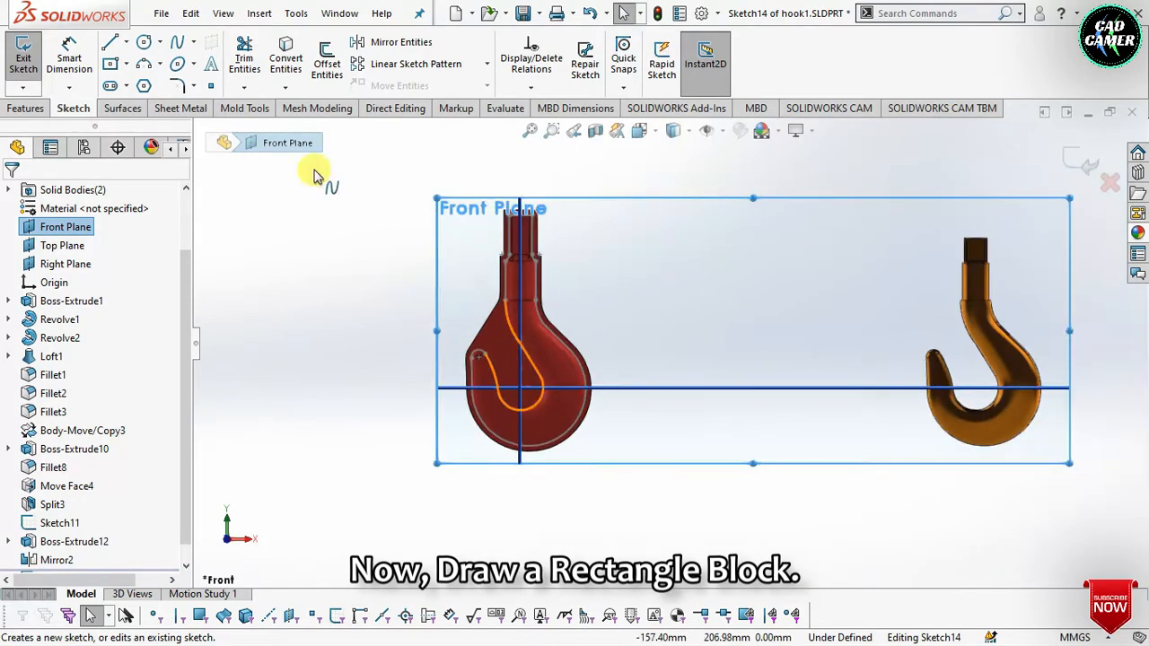
left_click(128, 69)
left_click(148, 105)
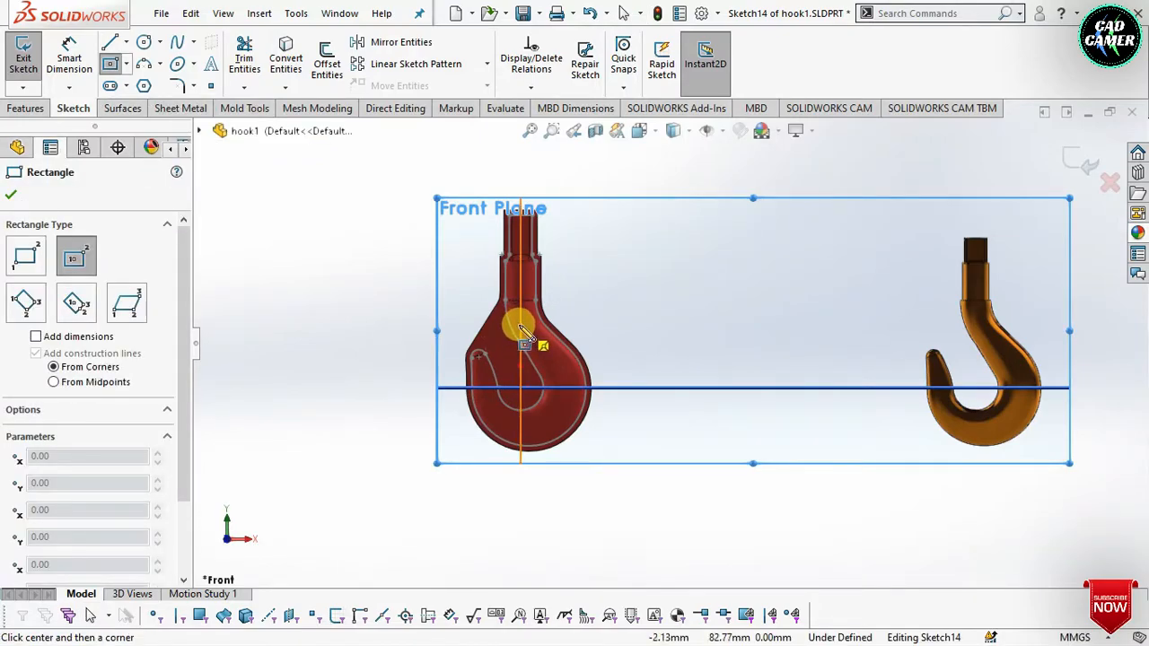
left_click(519, 325)
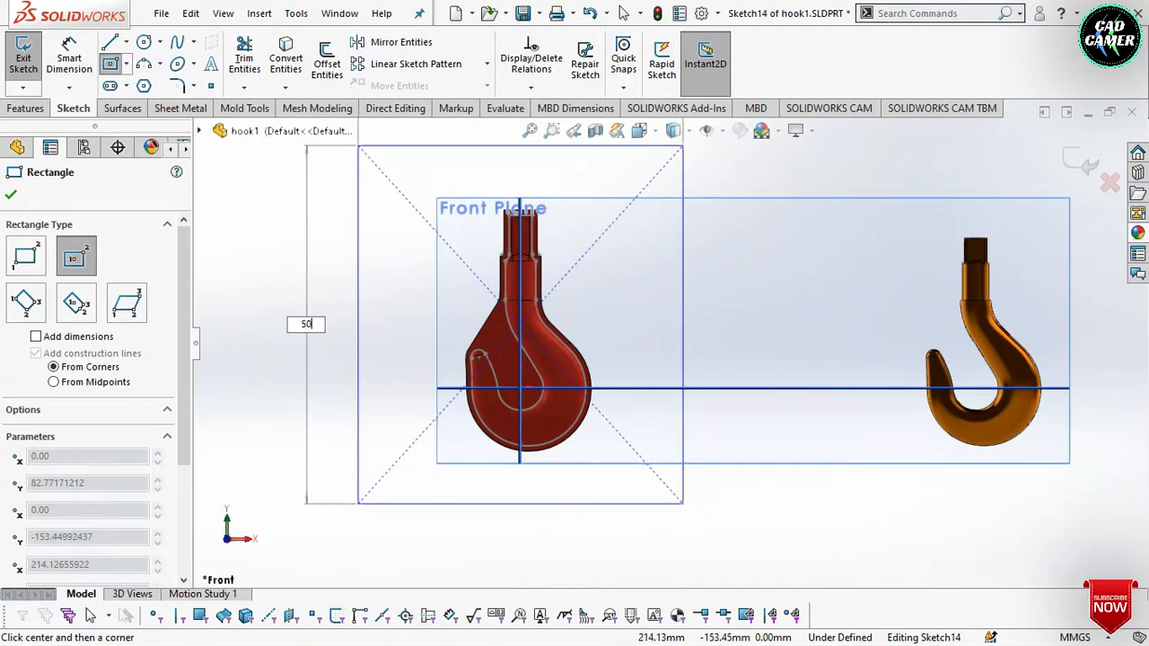
key("Return")
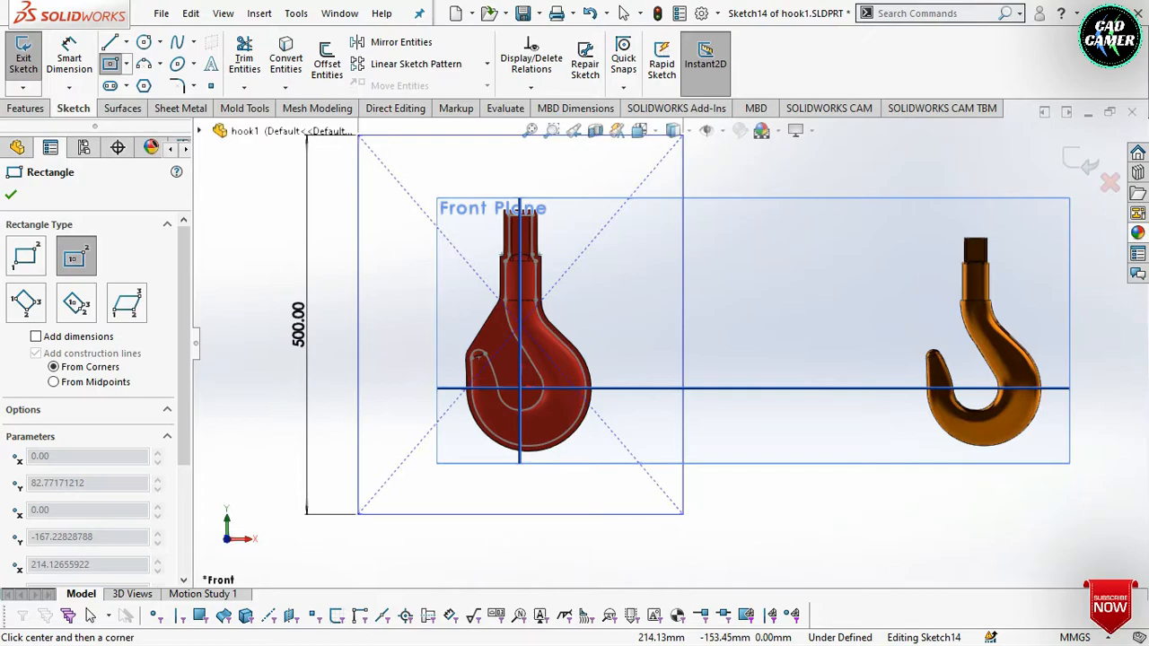
left_click(596, 514)
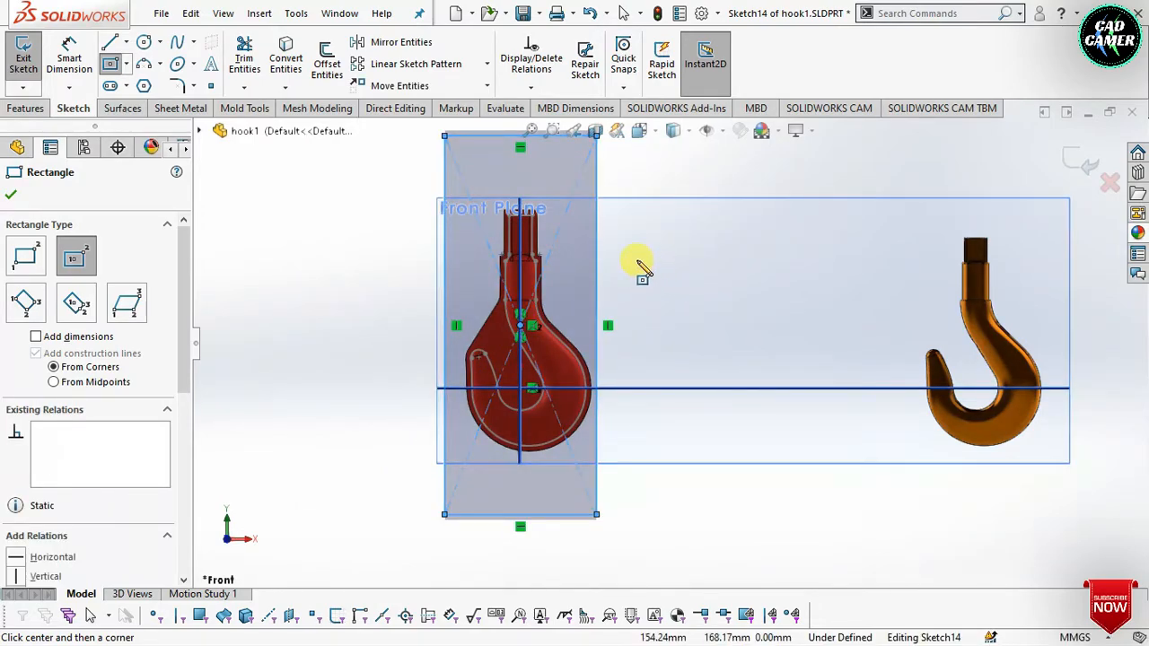
key("Escape")
- Dimension the rectangle's width and height to 500 mm each
scroll(636, 260, "up", 4)
left_click(68, 58)
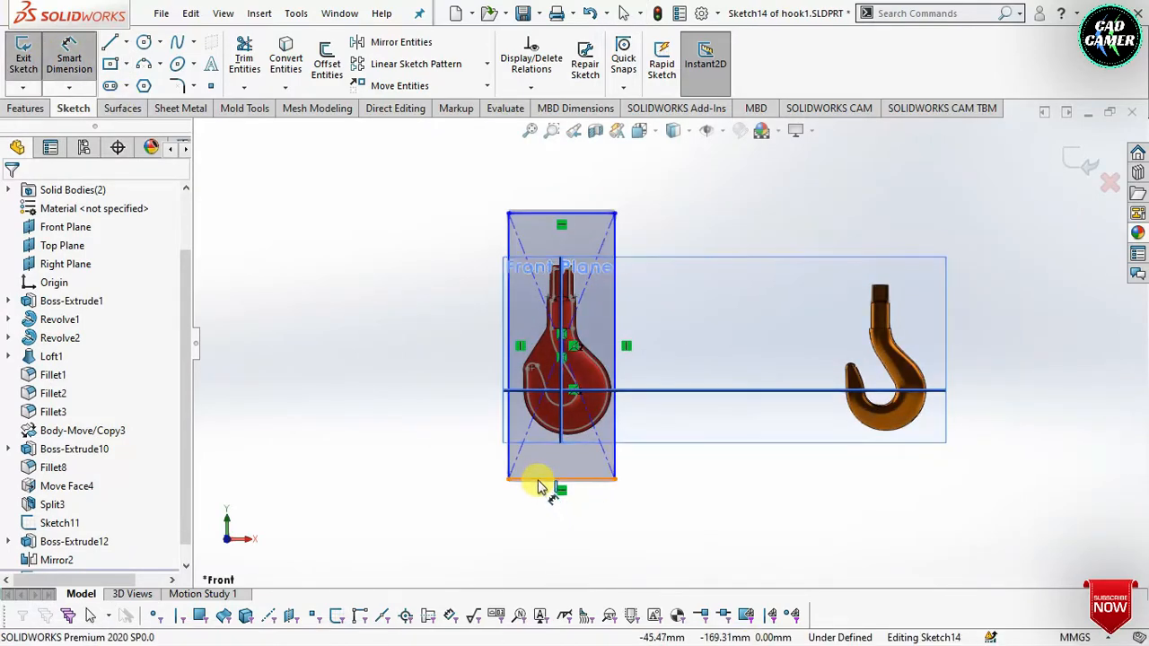
left_click(549, 527)
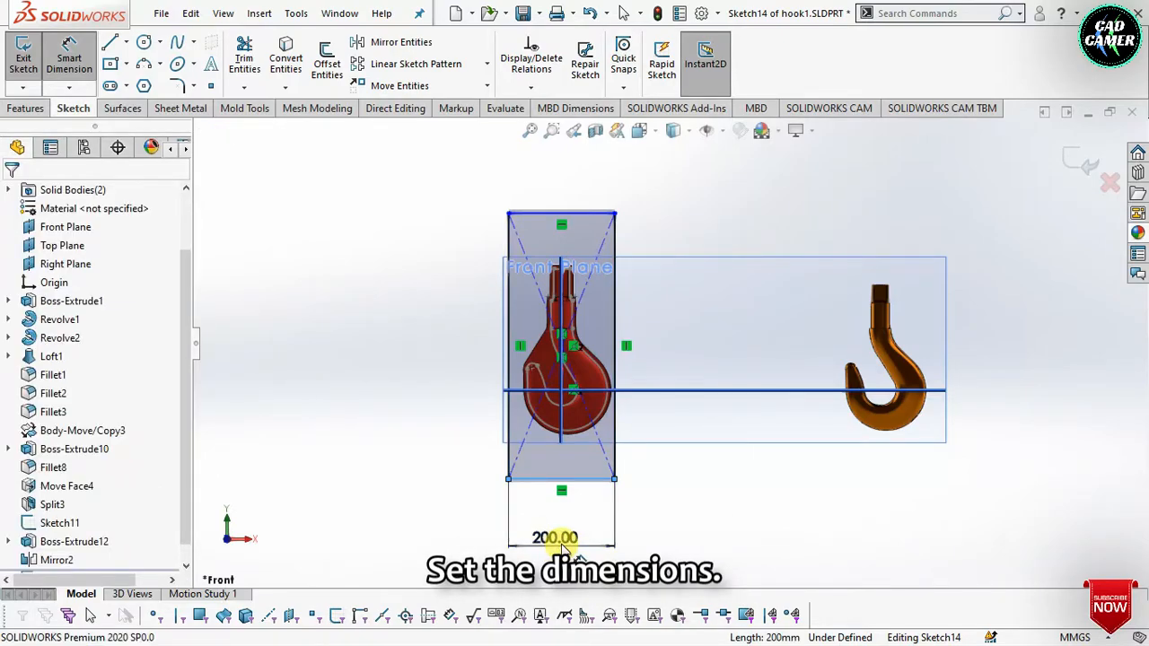
left_click(561, 547)
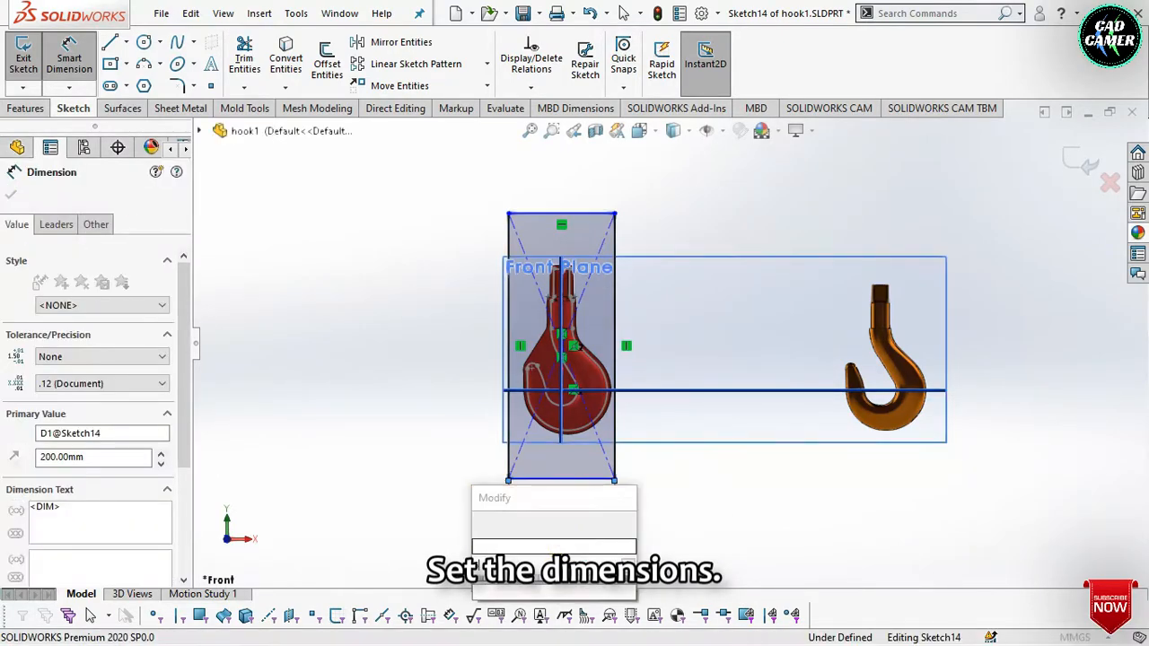
key("Return")
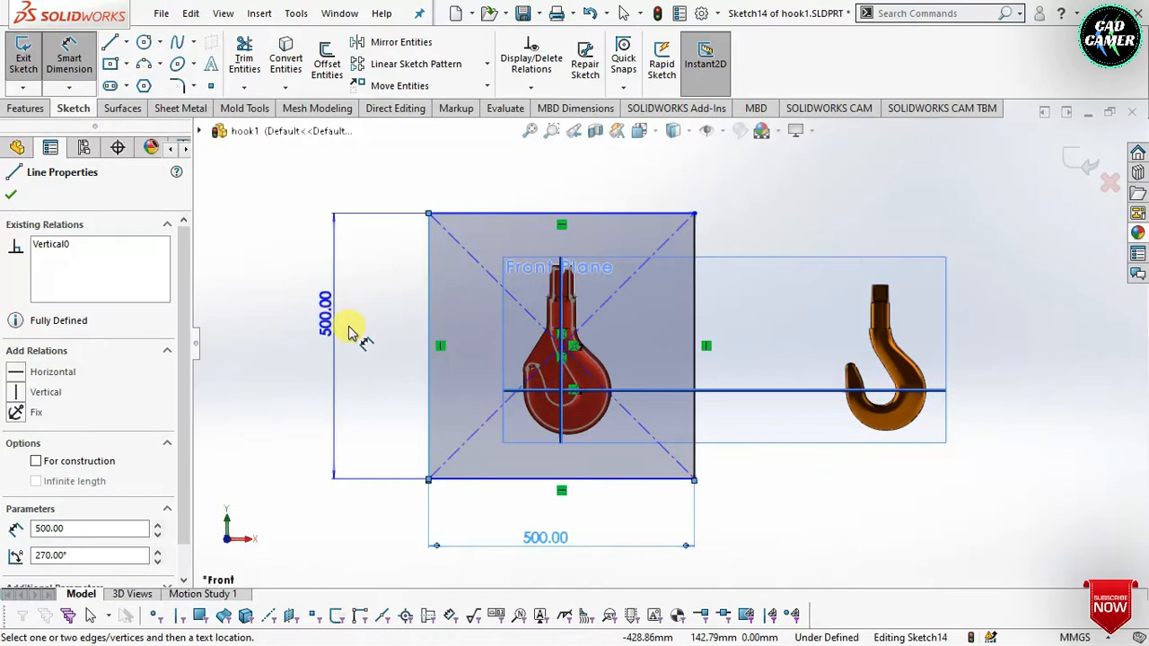
left_click(358, 349)
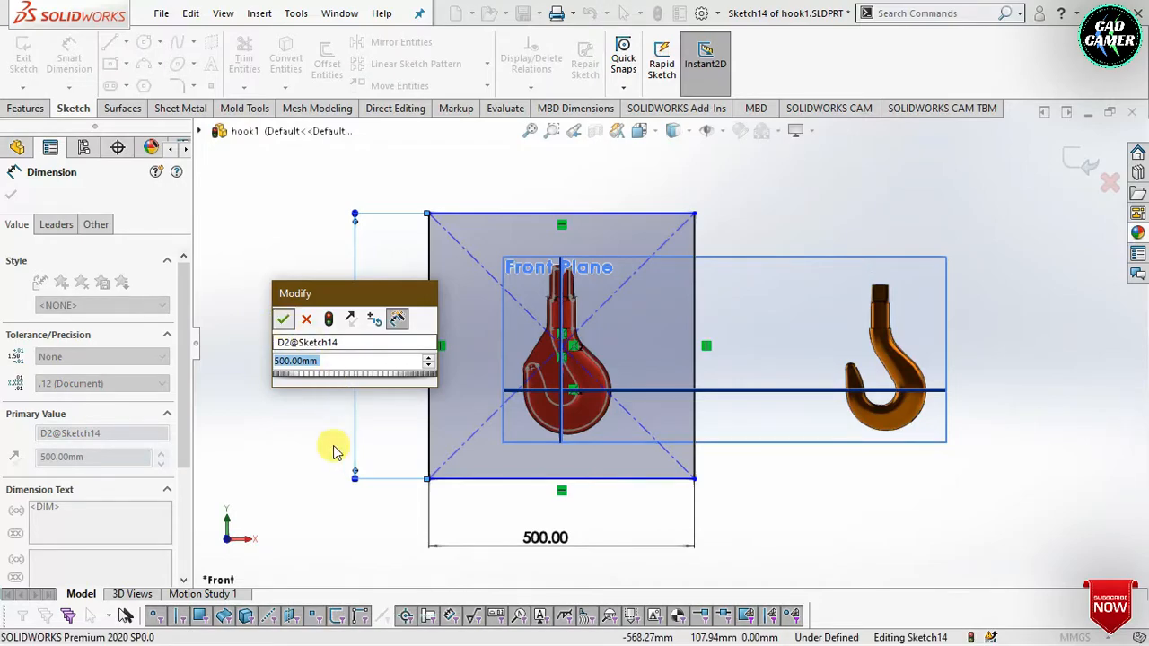
key("Return")
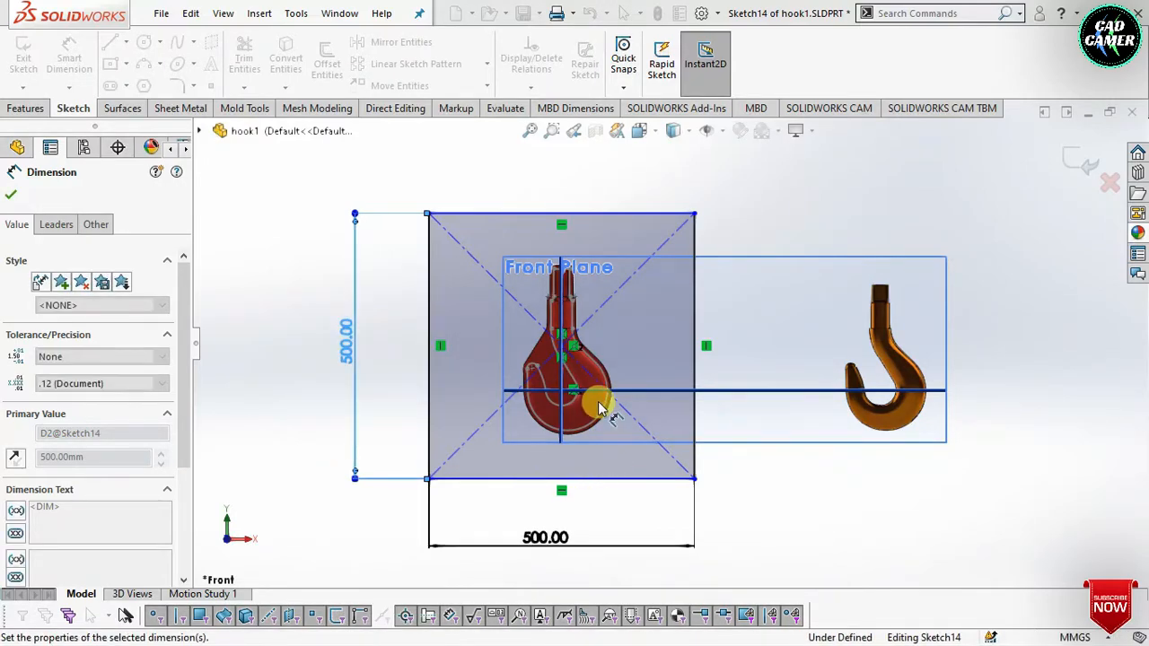
key("Escape")
- Extrude the square as a separate block around the flanged hook, Mid Plane with a 200 mm depth and Merge result off
scroll(582, 408, "down", 2)
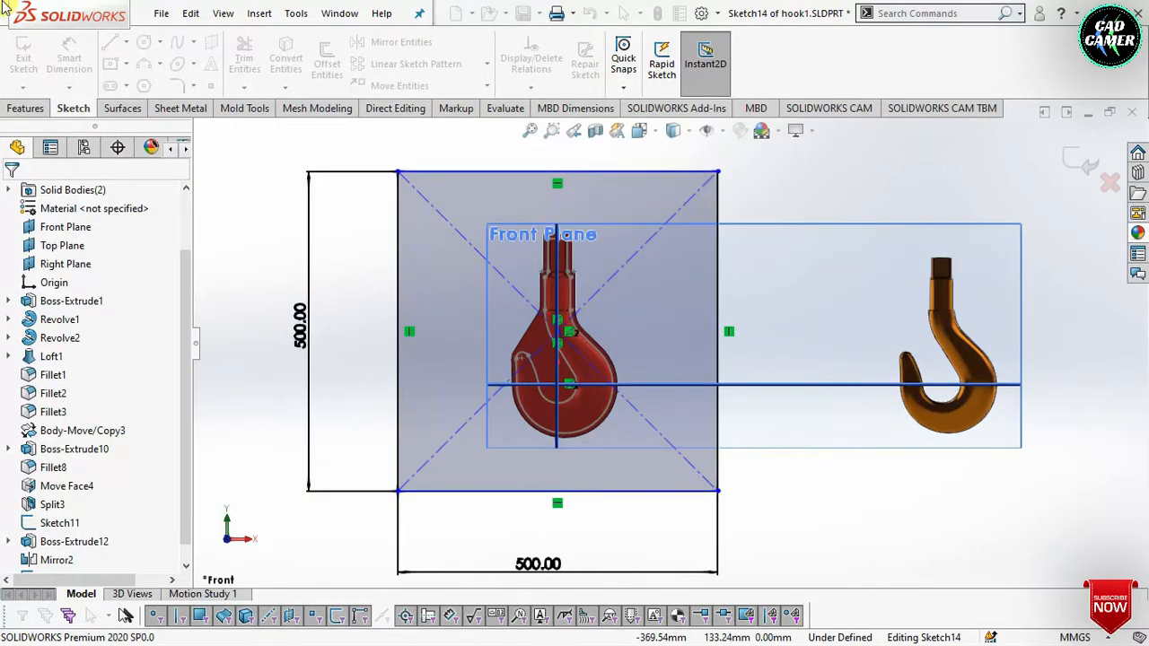
left_click(27, 109)
left_click(34, 77)
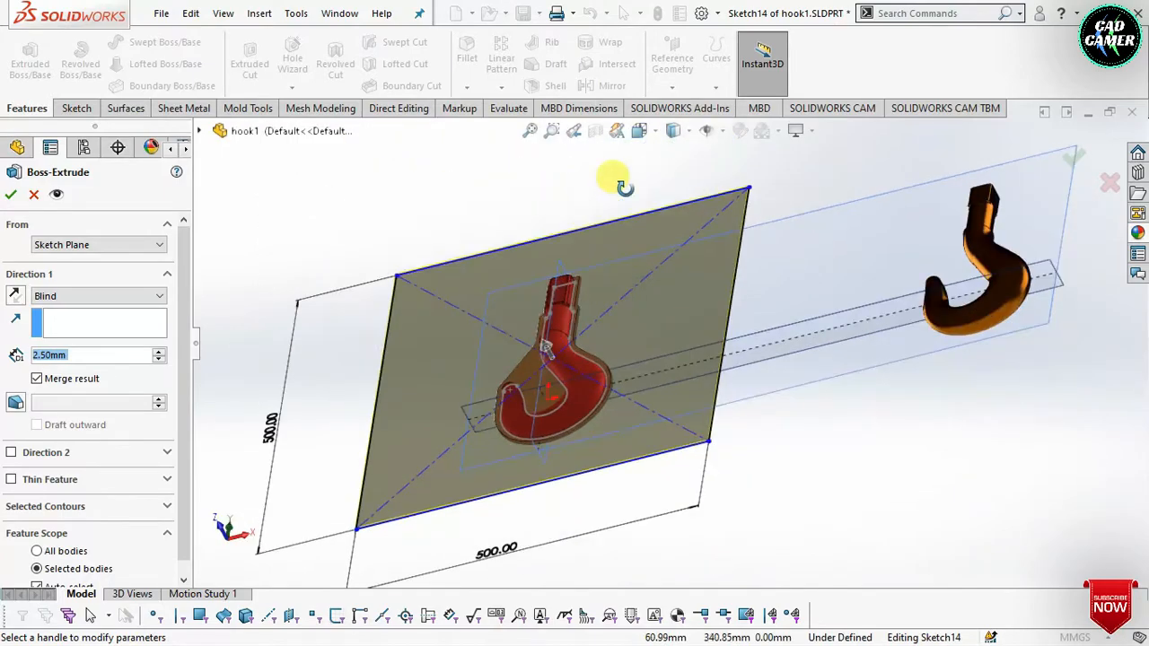
left_click(40, 296)
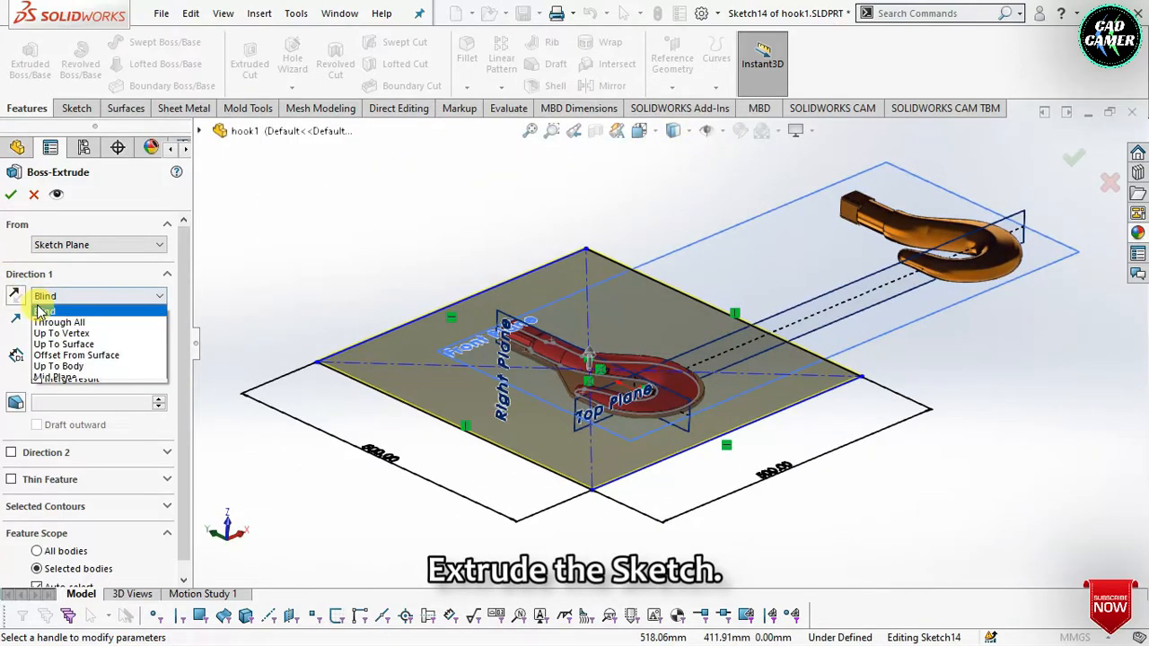
left_click(70, 377)
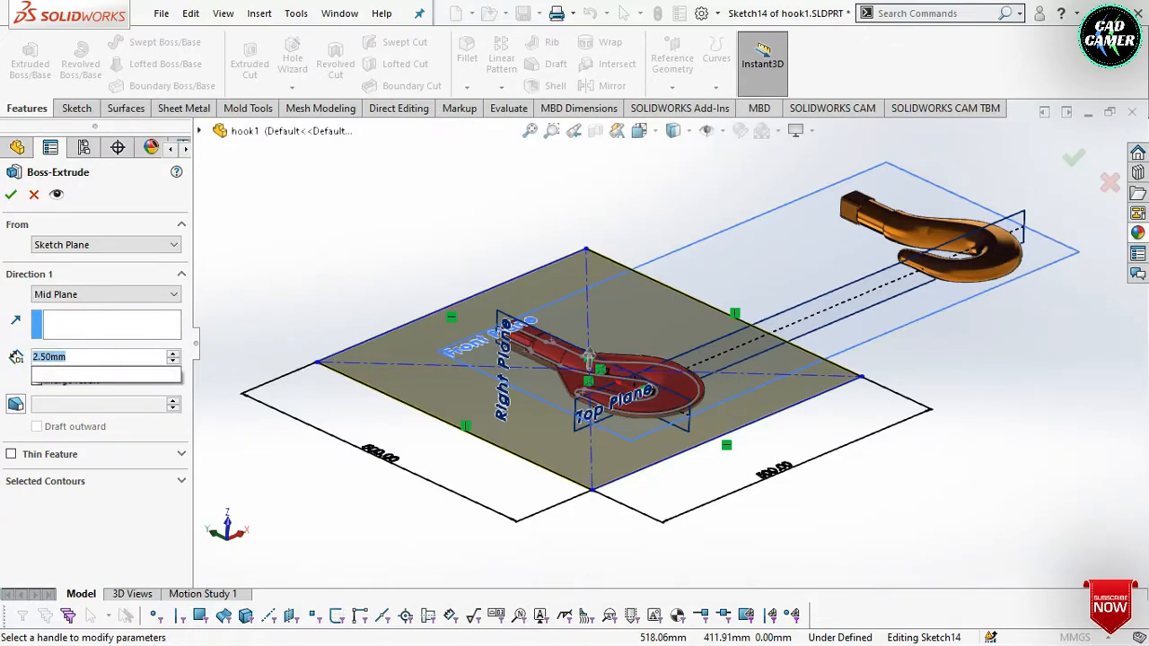
key("Return")
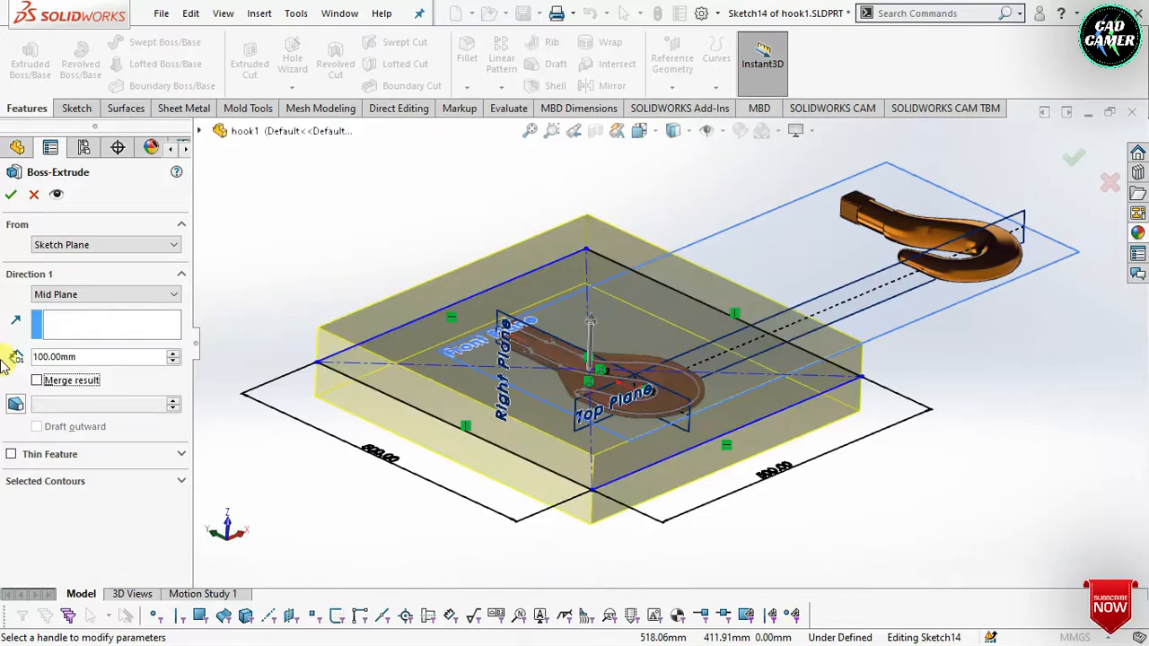
middle_click_drag(619, 489, 648, 382)
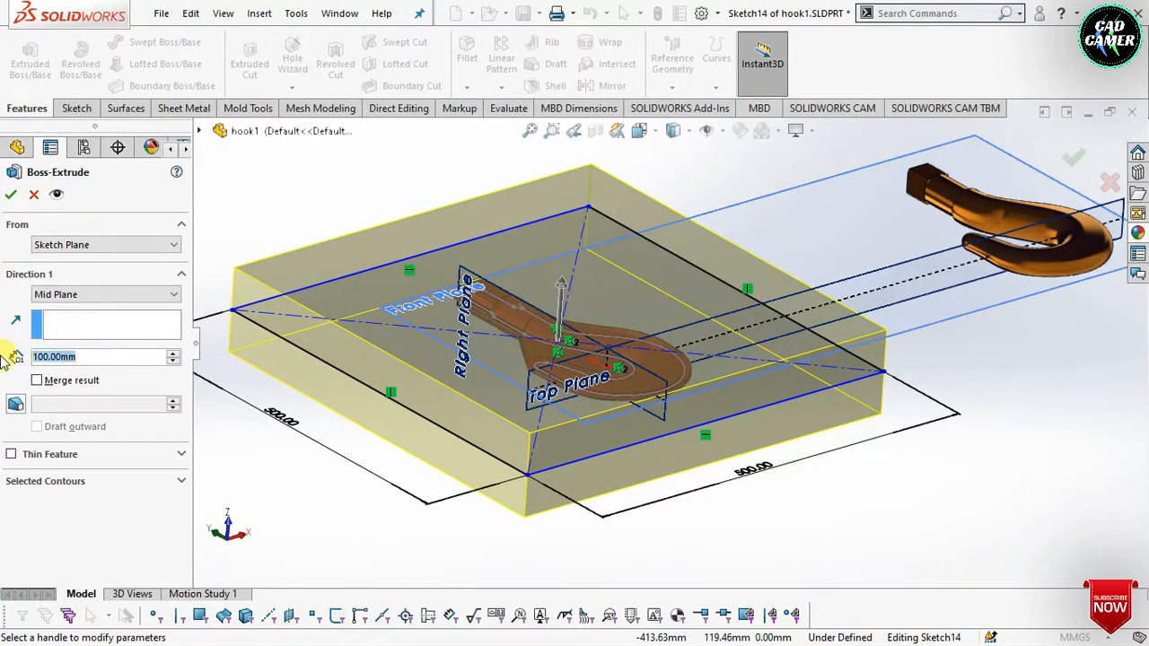
type("200")
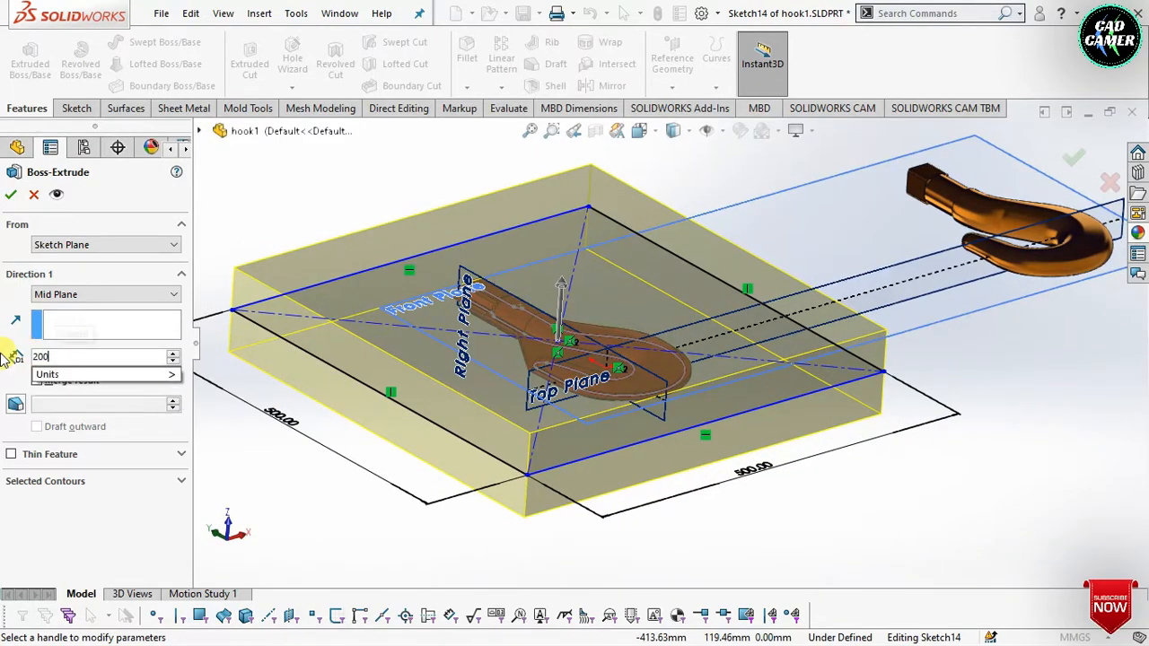
key("Return")
middle_click_drag(410, 435, 486, 433)
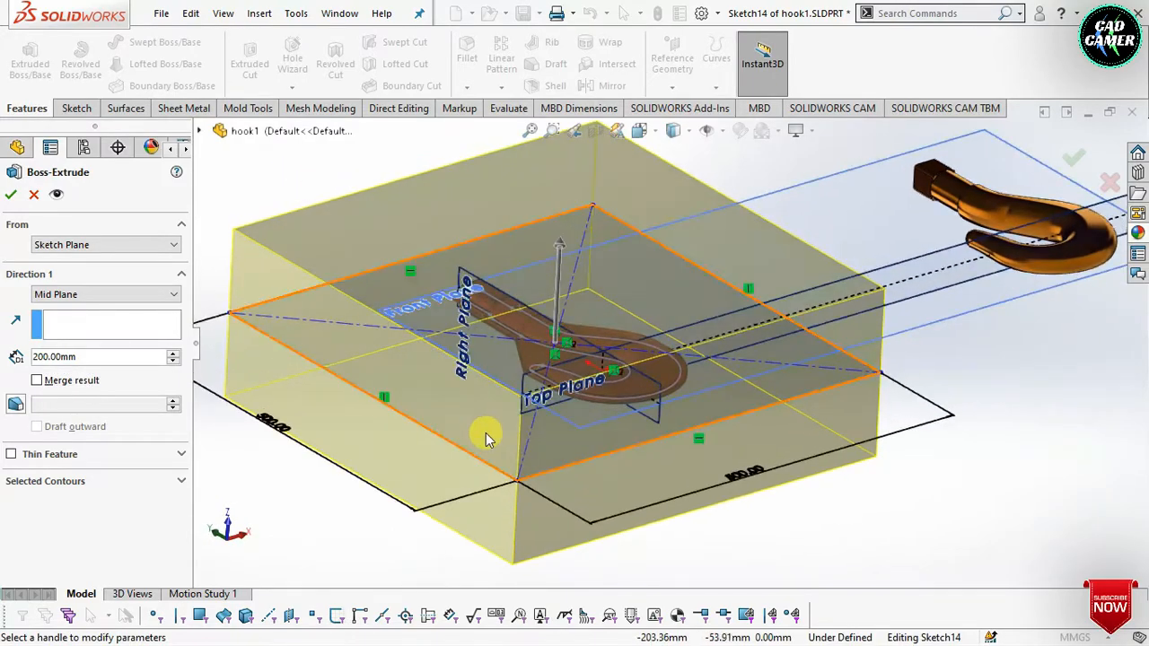
scroll(483, 431, "up", 1)
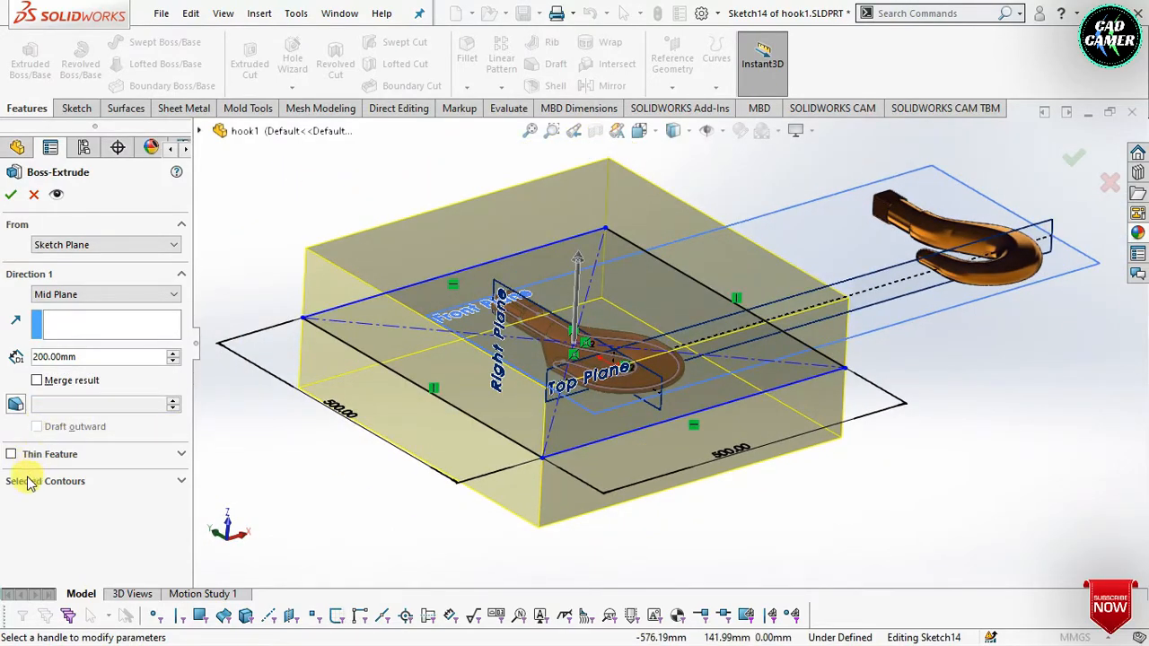
left_click(12, 194)
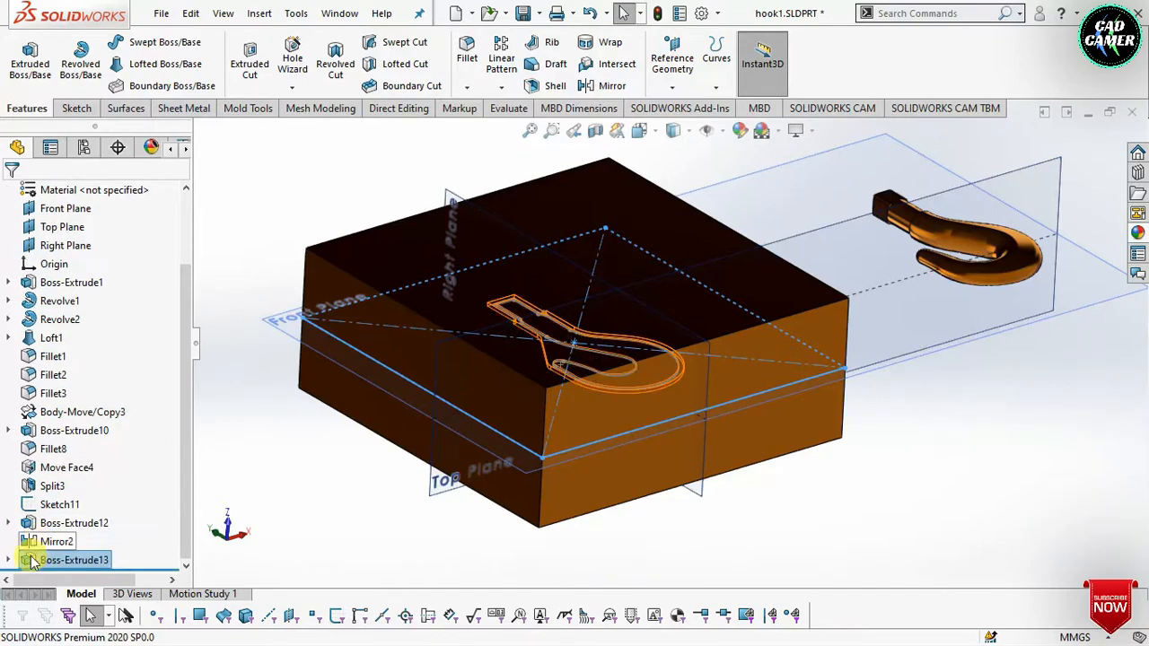
- Reopen the block's sketch and draw a 100 mm diameter circle centred on the diagonal near the square's upper-left corner
left_click(9, 559)
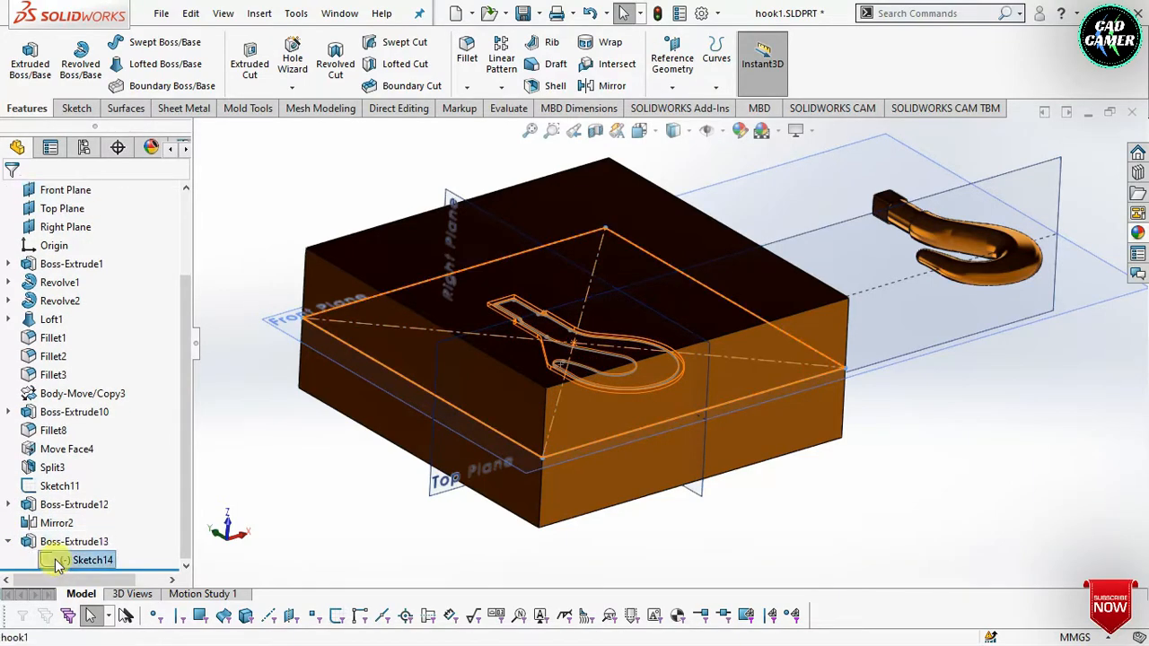
left_click(65, 560)
left_click(70, 516)
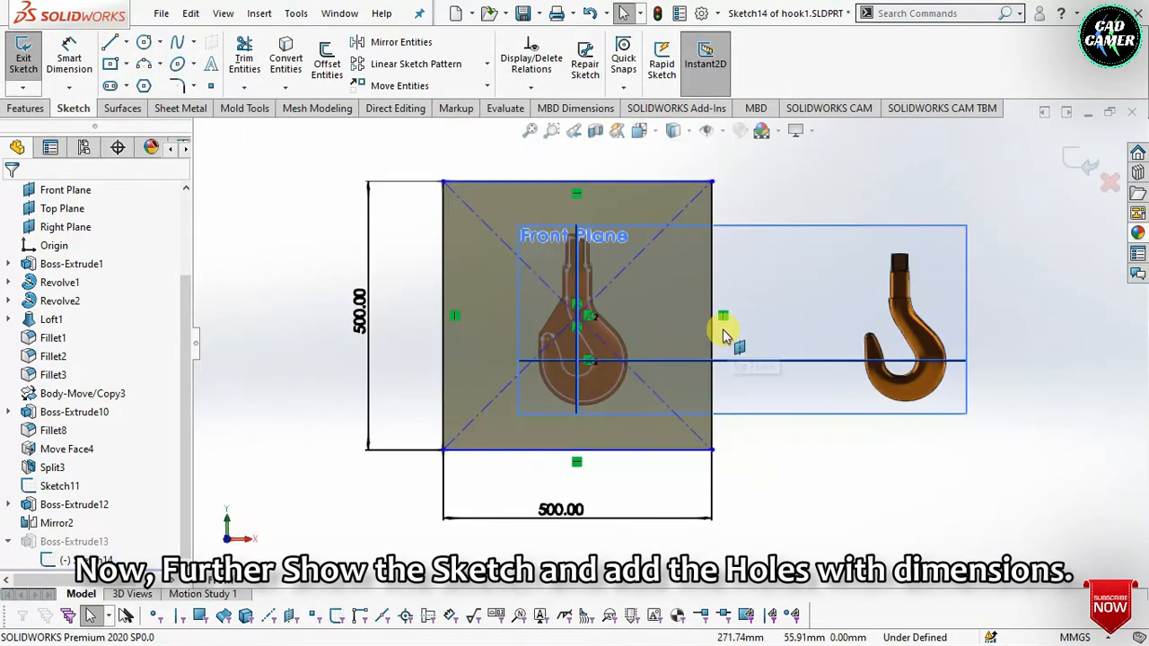
scroll(655, 276, "up", 1)
scroll(619, 239, "down", 2)
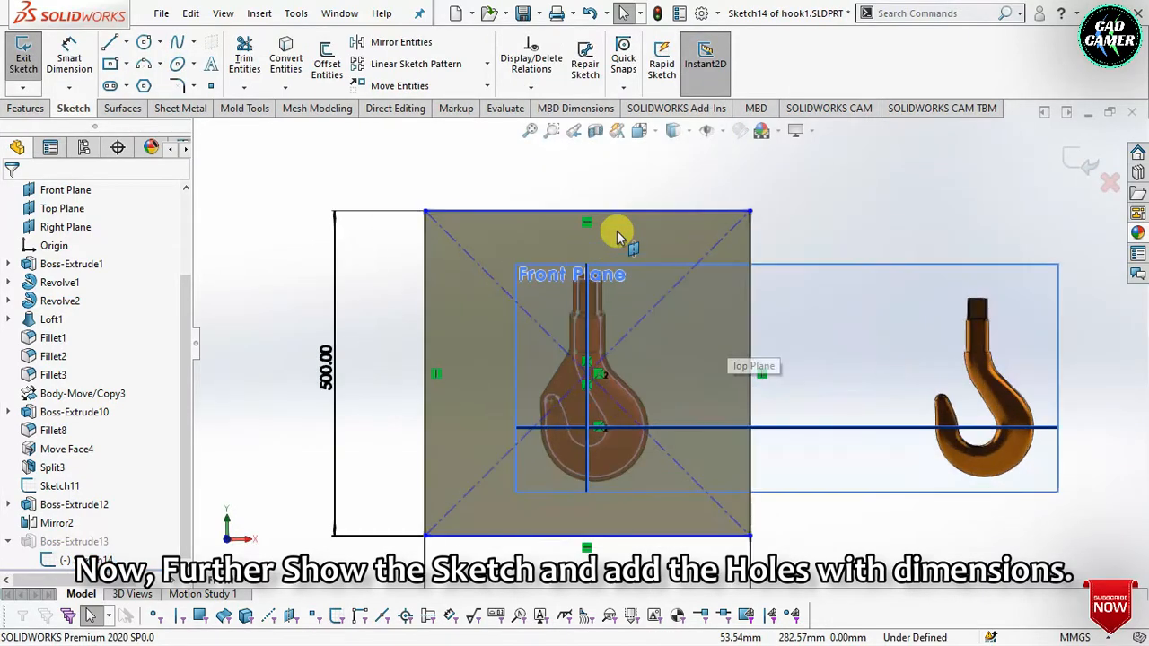
left_click(145, 43)
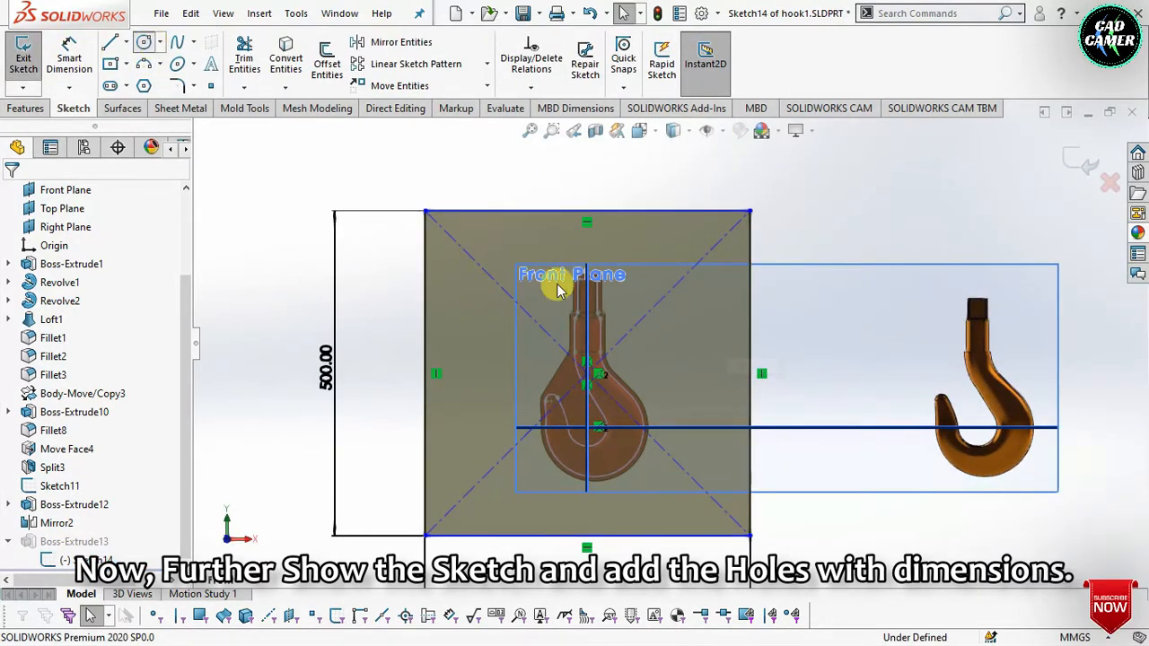
left_click(474, 259)
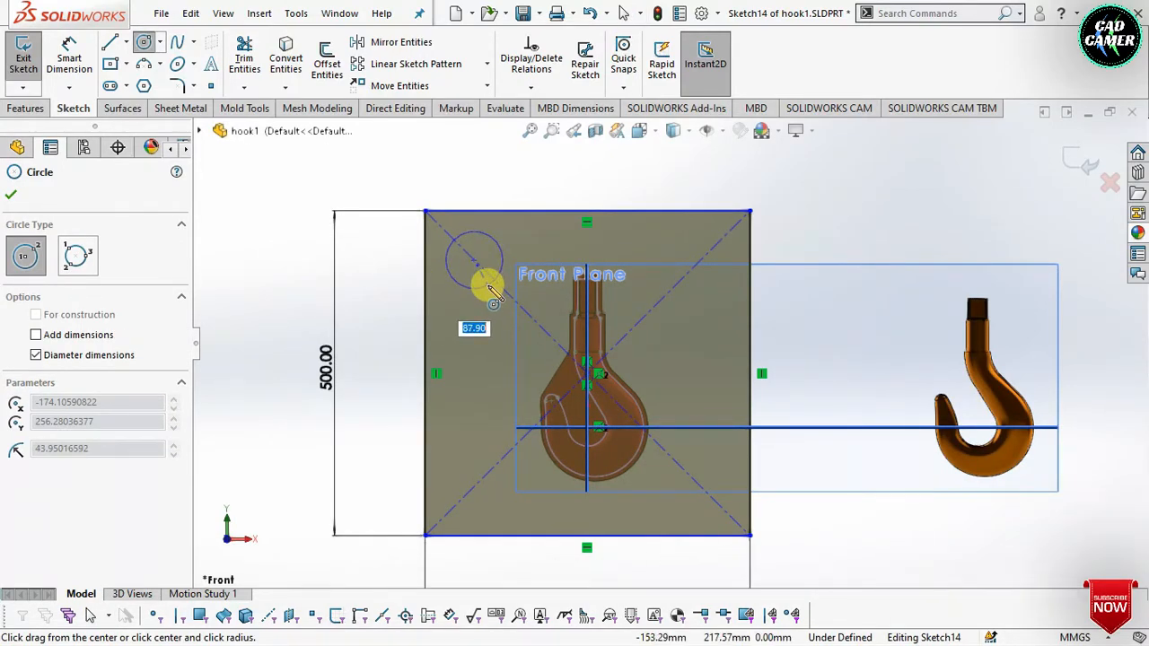
type("50")
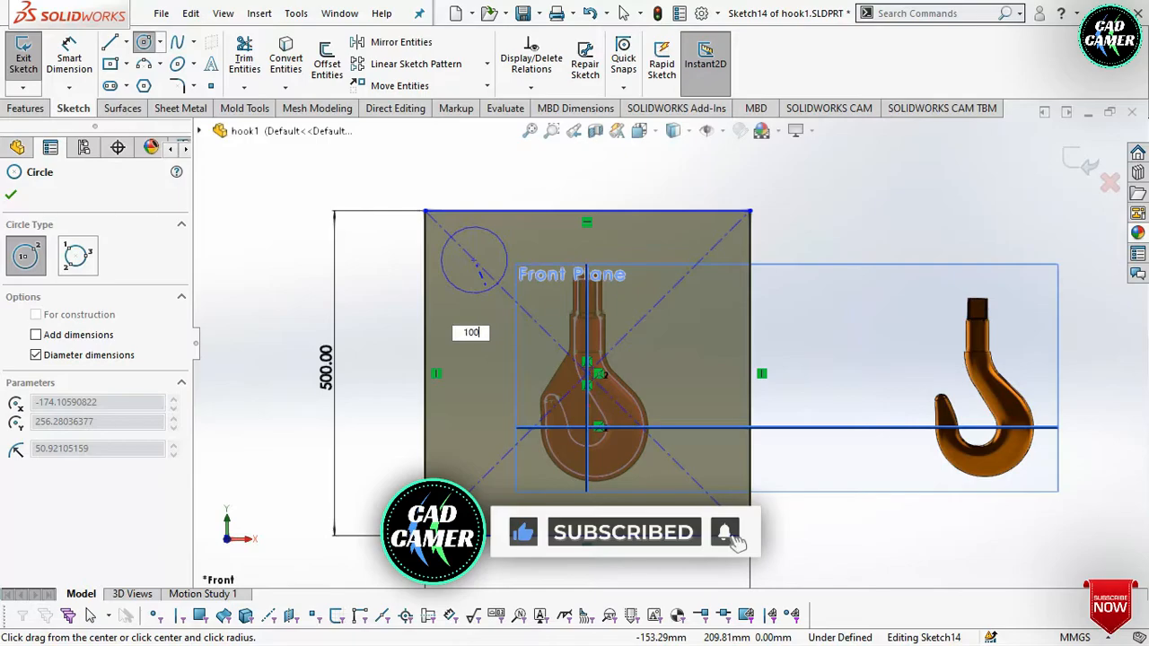
type("100")
key("Return")
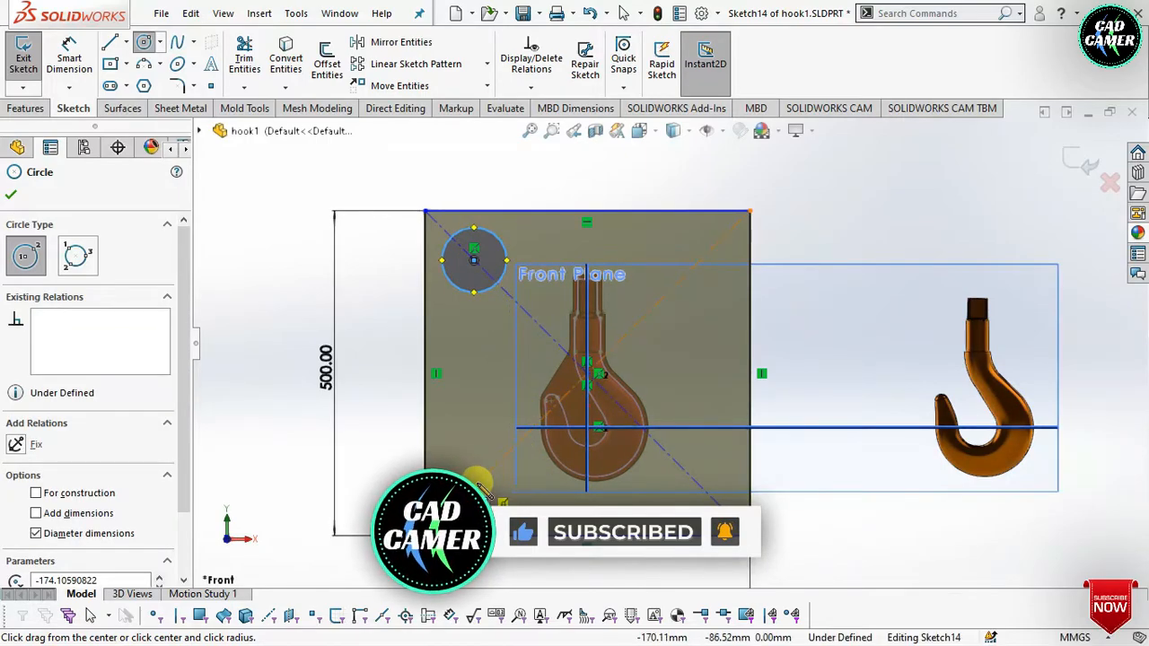
- Draw a 100 mm diameter circle centred on the diagonal near the square's lower-left corner, aligned below the upper-left circle
left_click(474, 487)
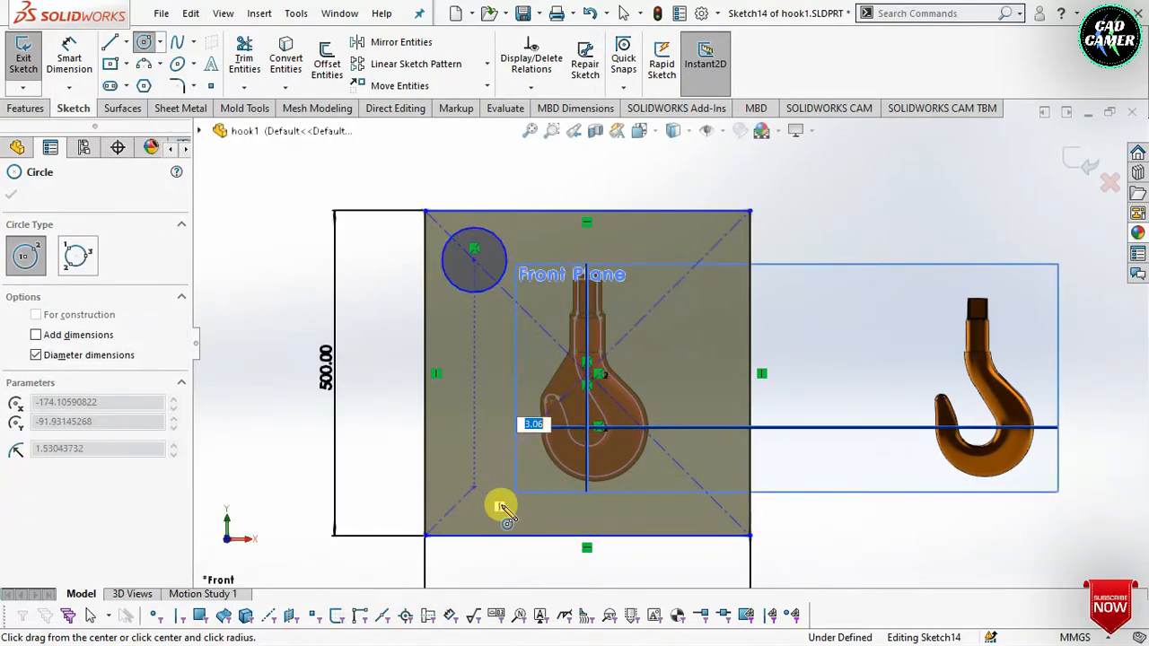
type("100")
key("Return")
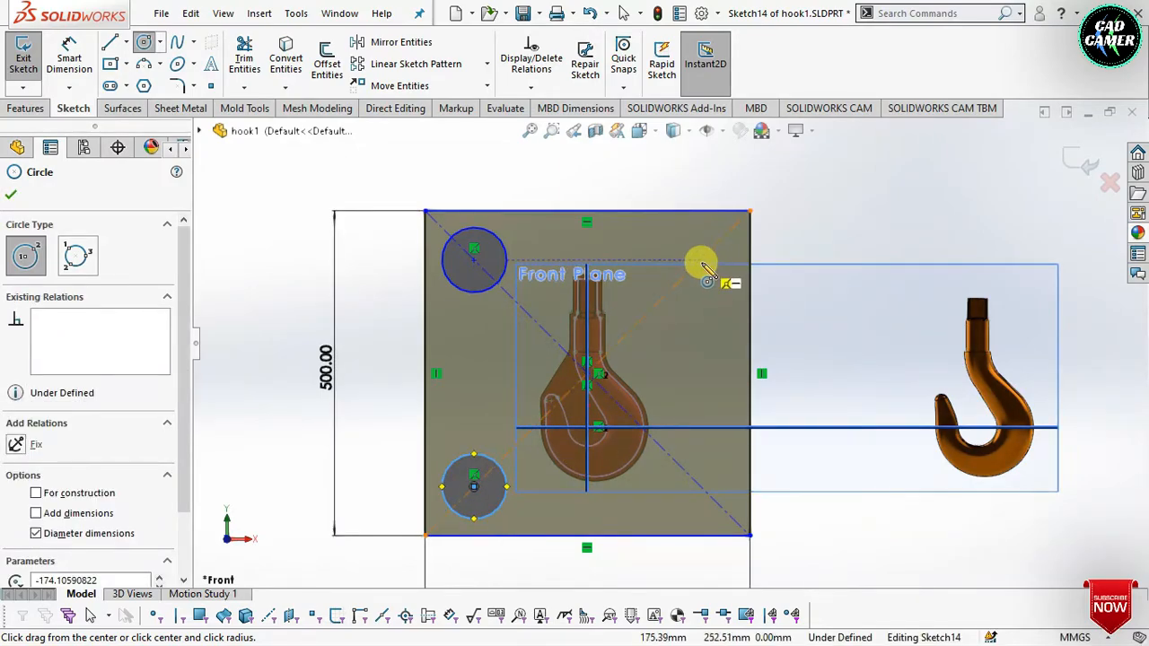
- Dimension the upper-left circle's centre 75 mm from the square's left edge
left_click(69, 58)
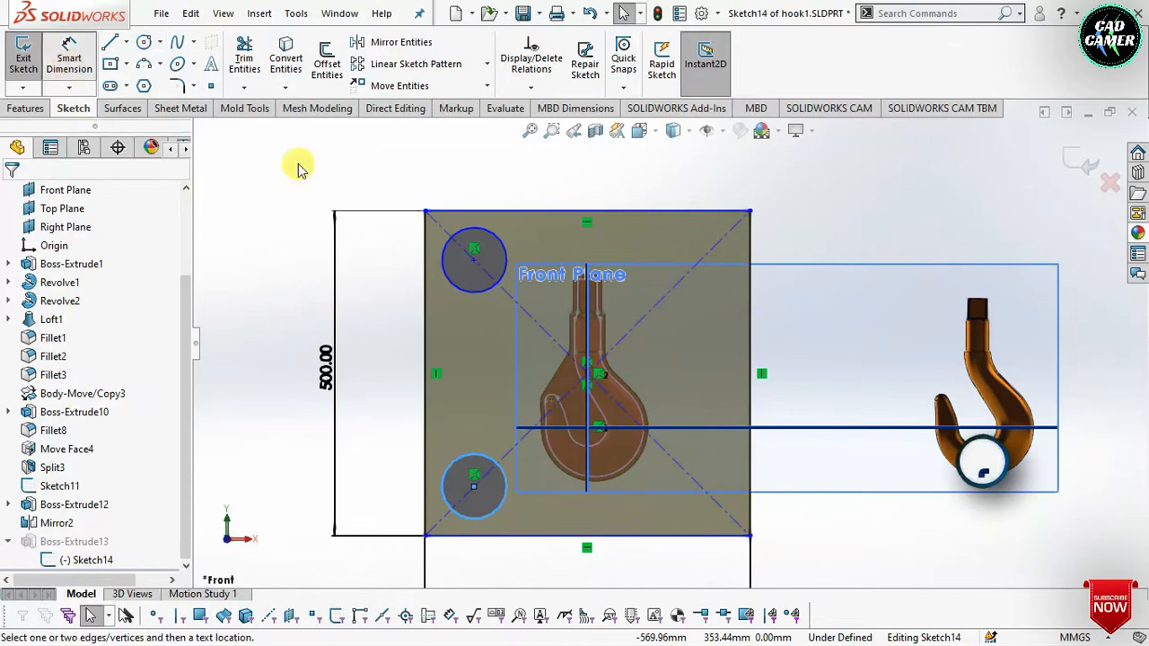
left_click(473, 260)
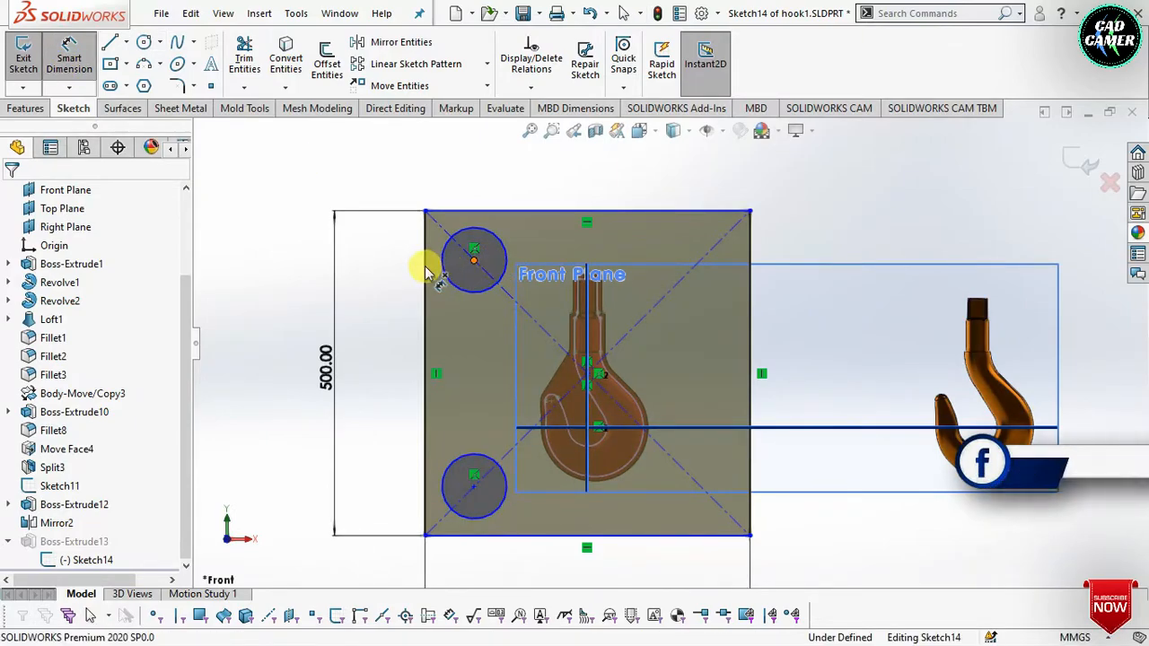
left_click(446, 323)
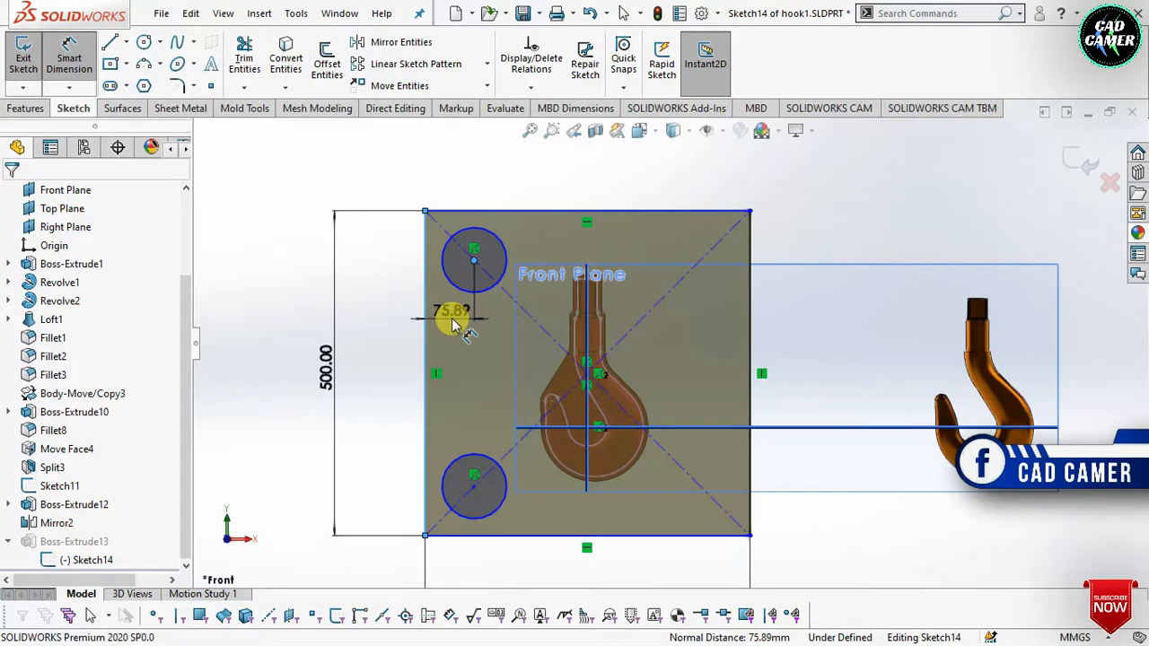
left_click(453, 323)
type("75")
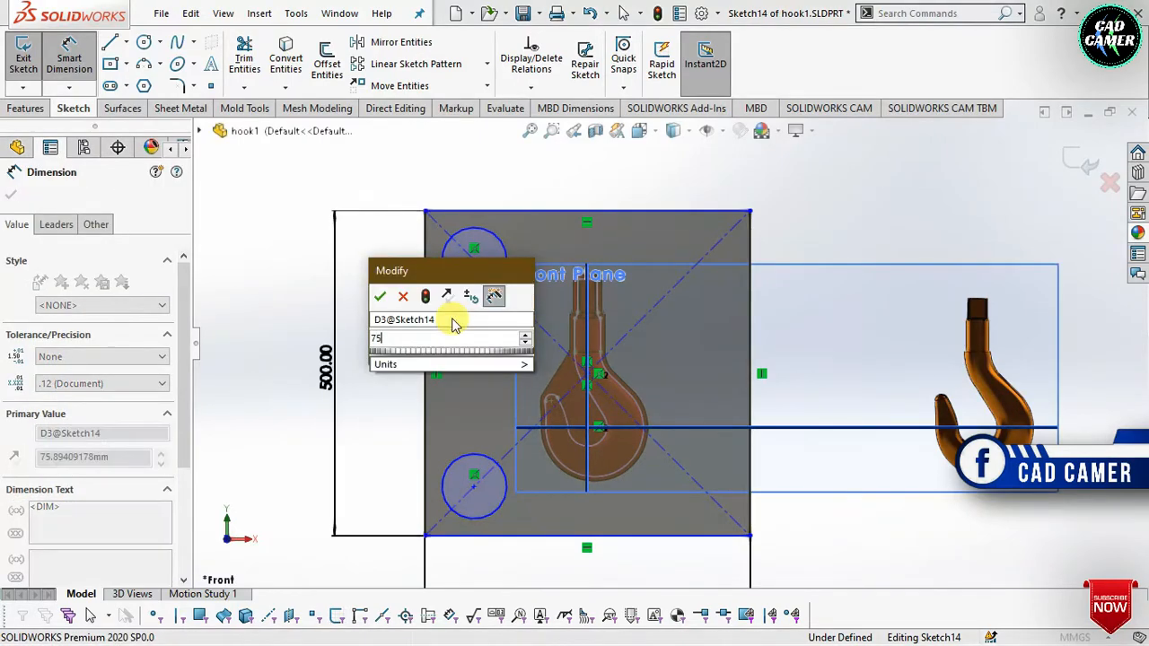
key("Escape")
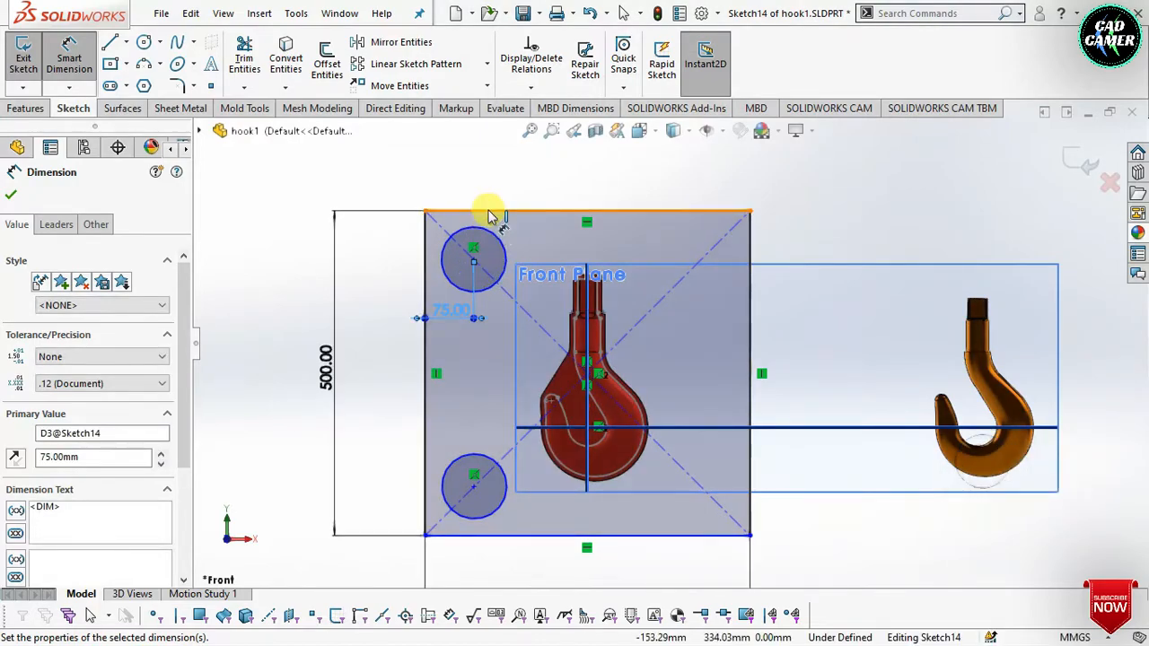
- Try to dimension the upper-left circle's centre from the square's top edge
left_click(481, 263)
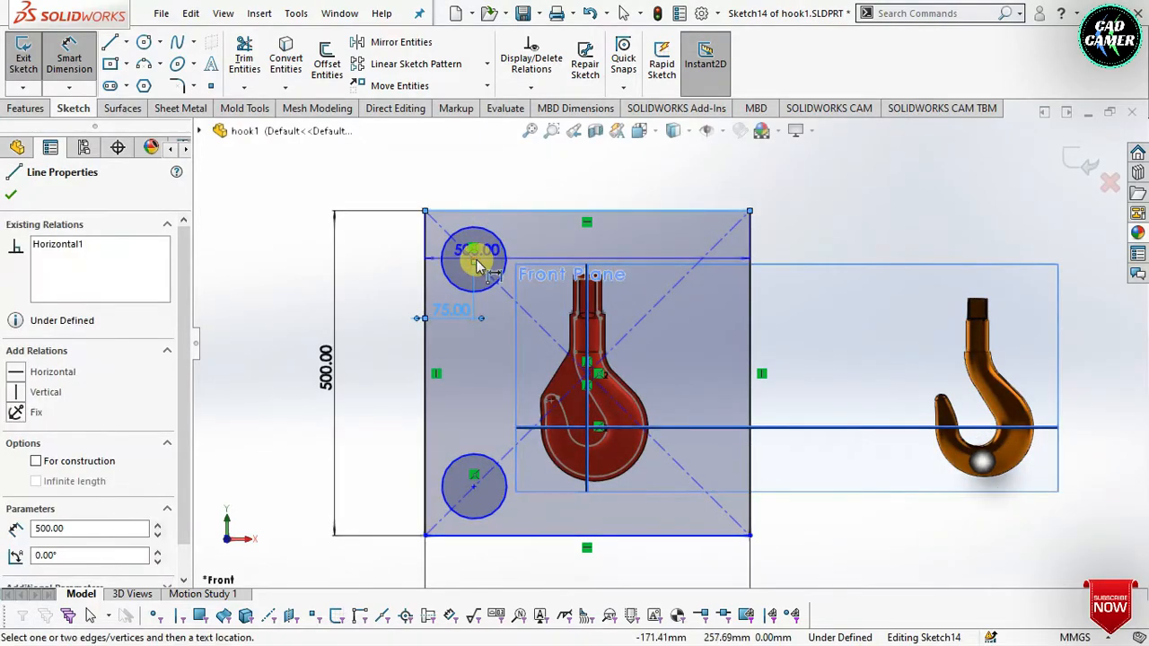
left_click(474, 260)
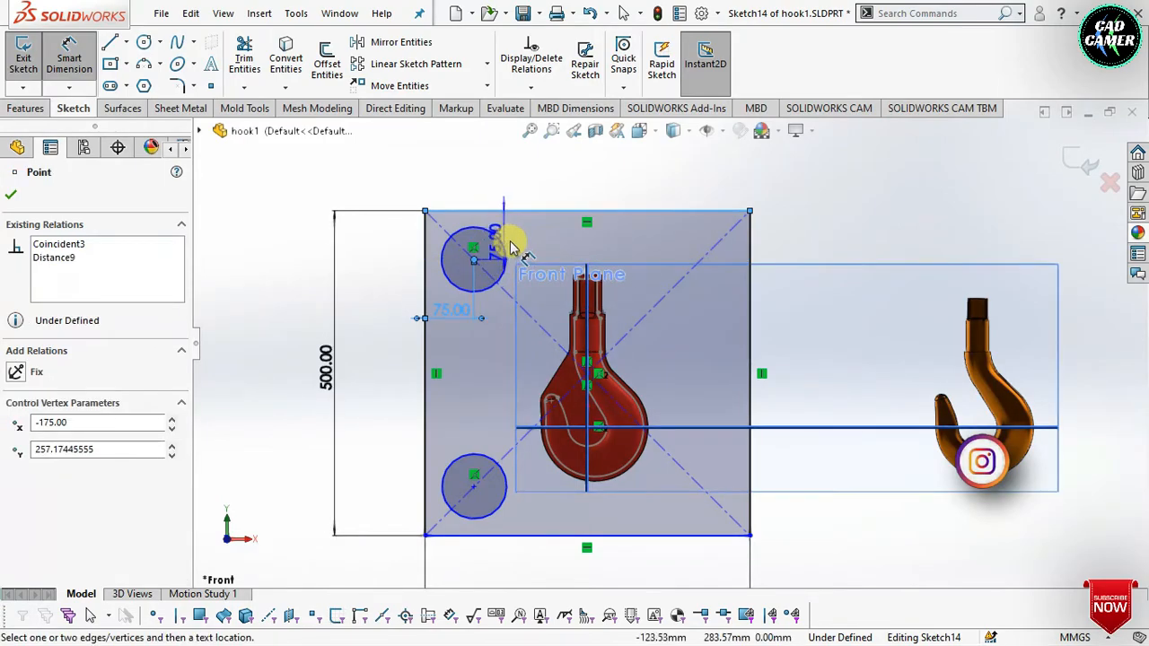
left_click(527, 239)
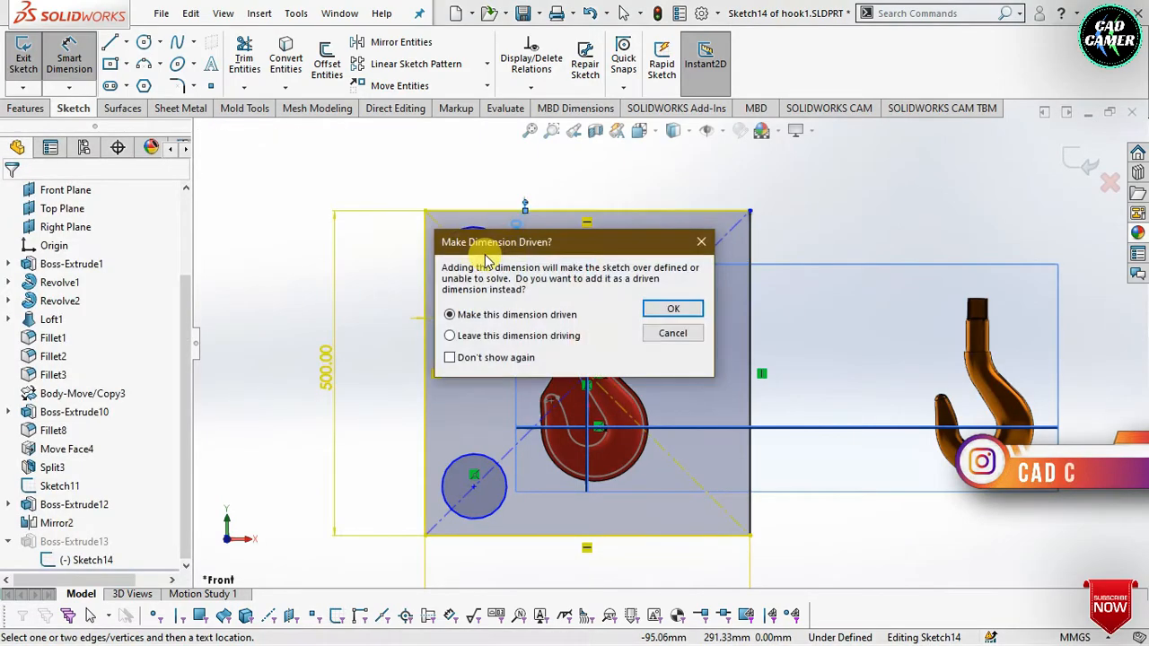
left_click(671, 333)
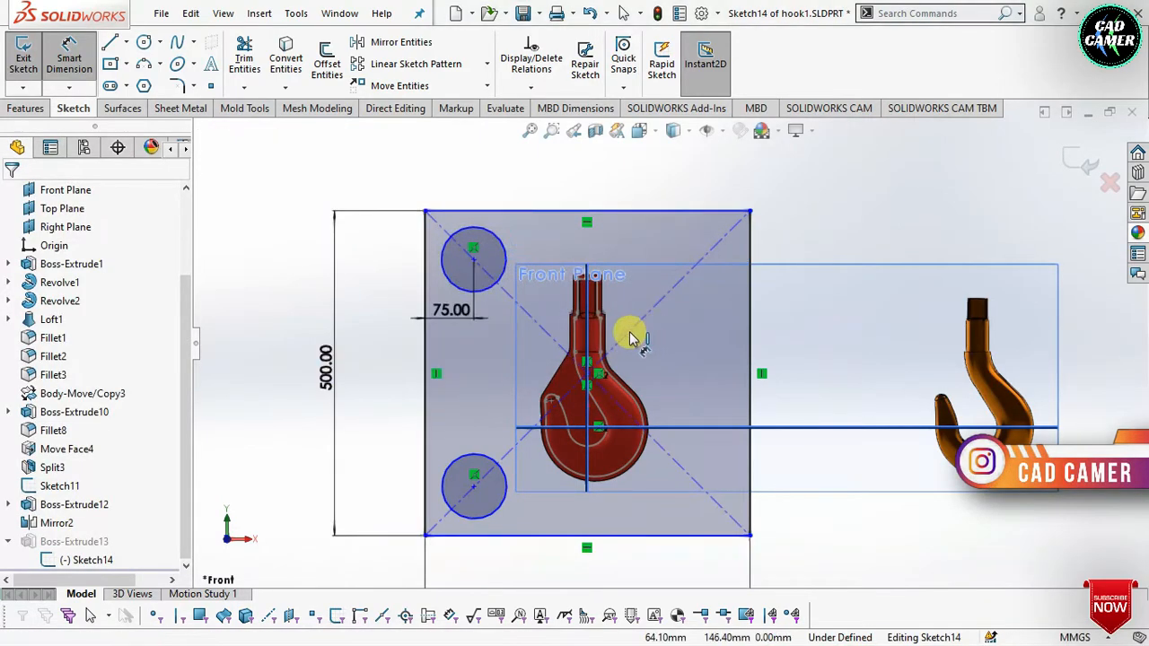
key("Escape")
scroll(628, 328, "up", 1)
scroll(668, 409, "down", 1)
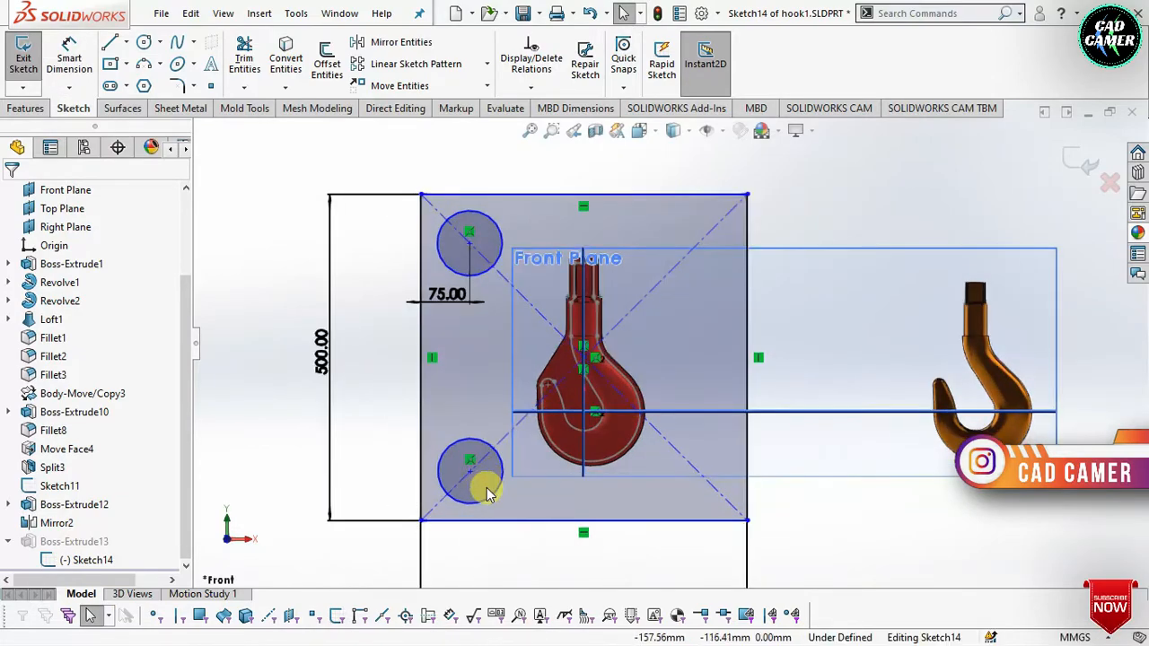
- Delete the lower-left circle and draw a horizontal centerline from the square's centre to its left edge
left_click(498, 503)
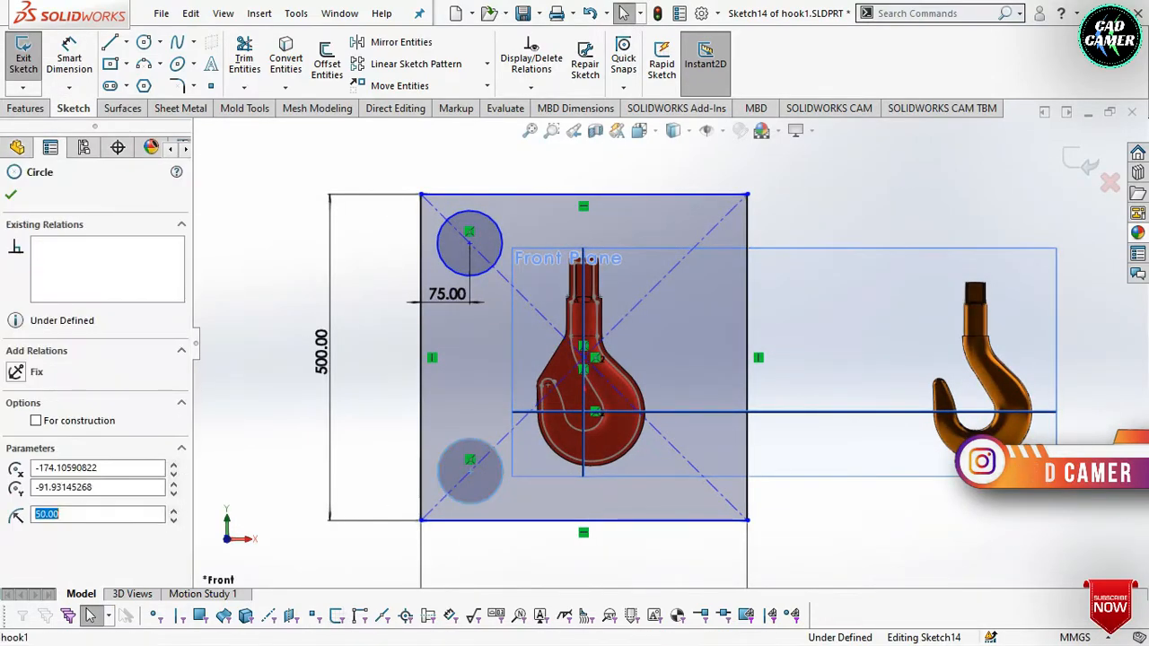
left_click(125, 43)
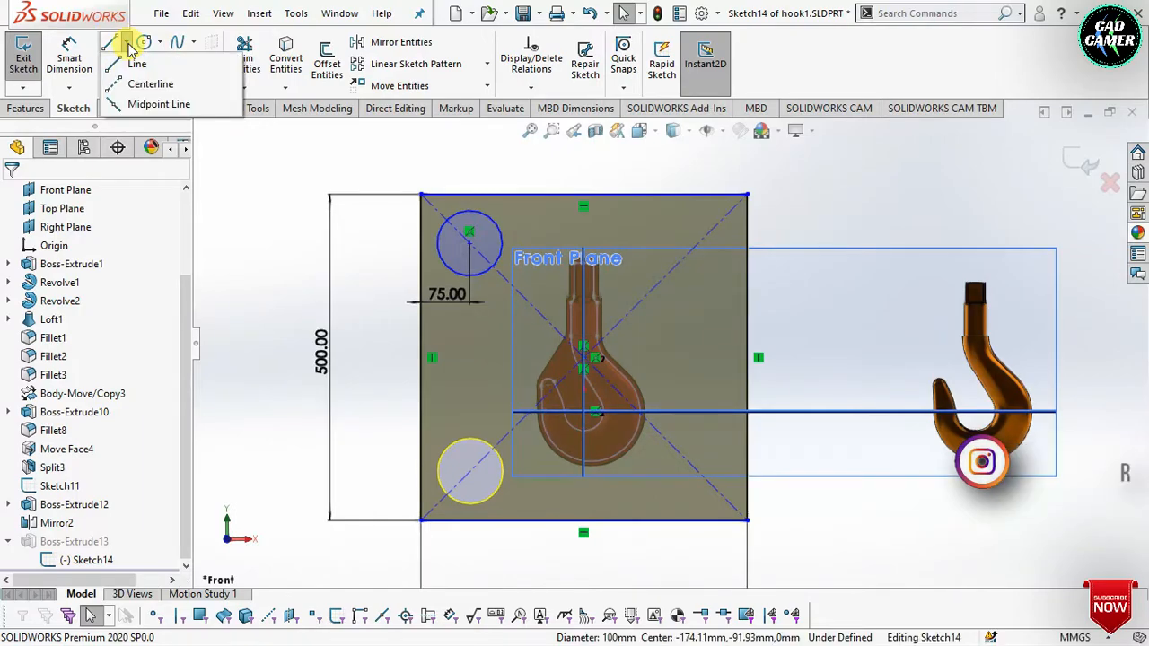
left_click(135, 82)
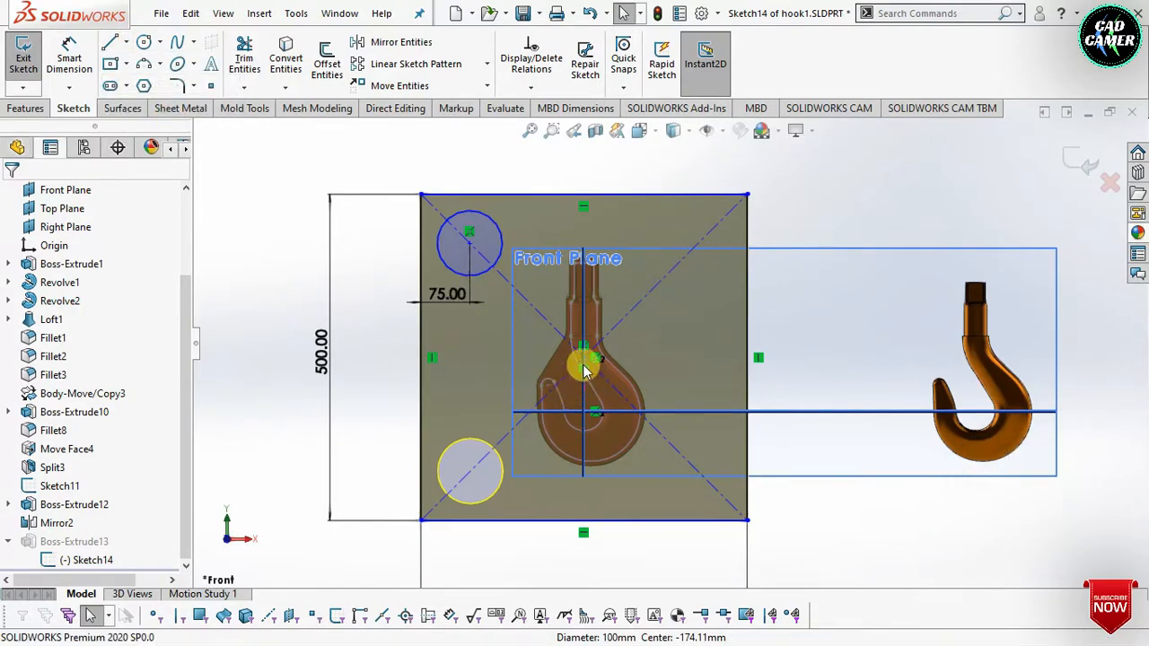
left_click(584, 359)
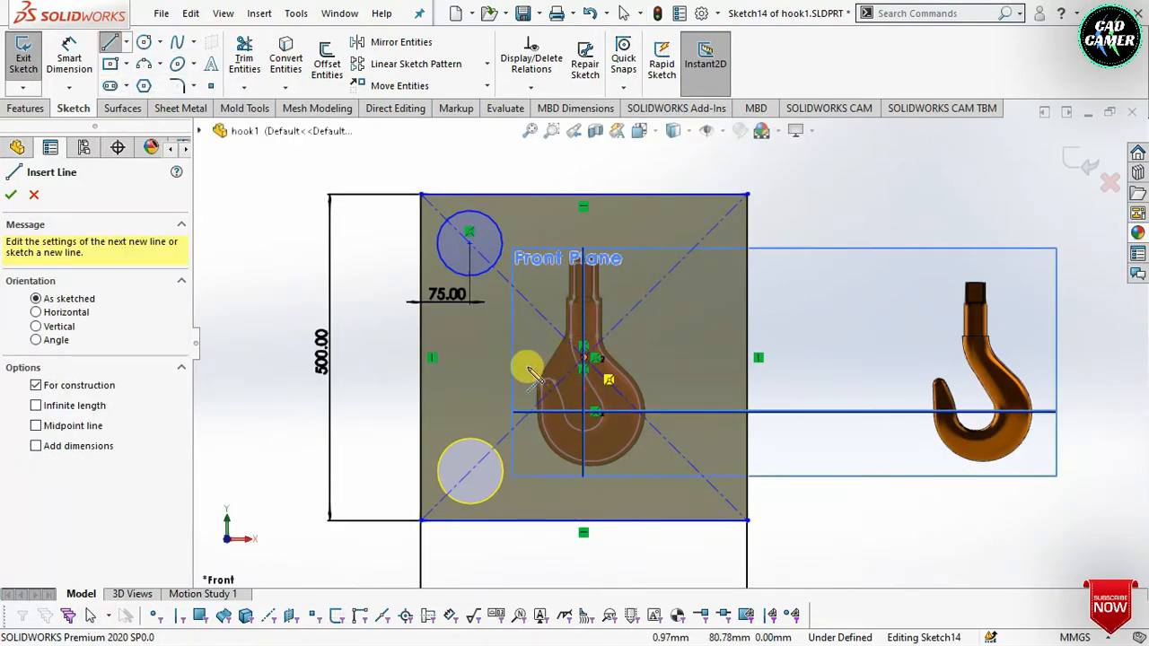
left_click(427, 357)
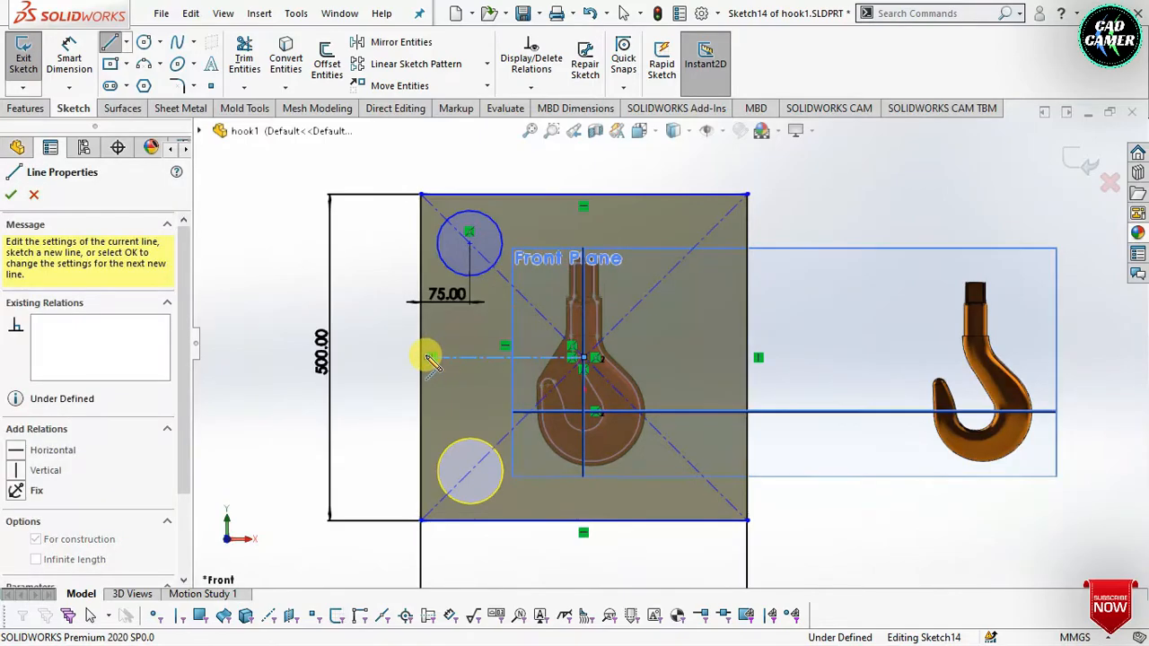
key("Escape")
key("Escape")
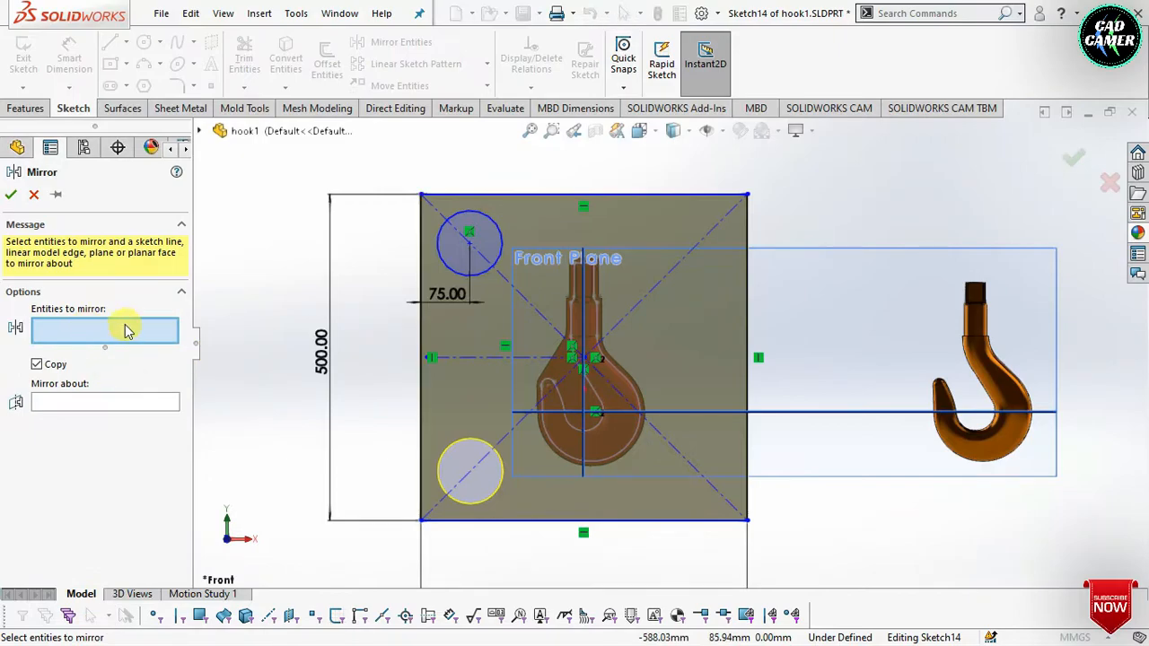
- Mirror the upper-left circle about the horizontal centerline, keeping the original
left_click(476, 275)
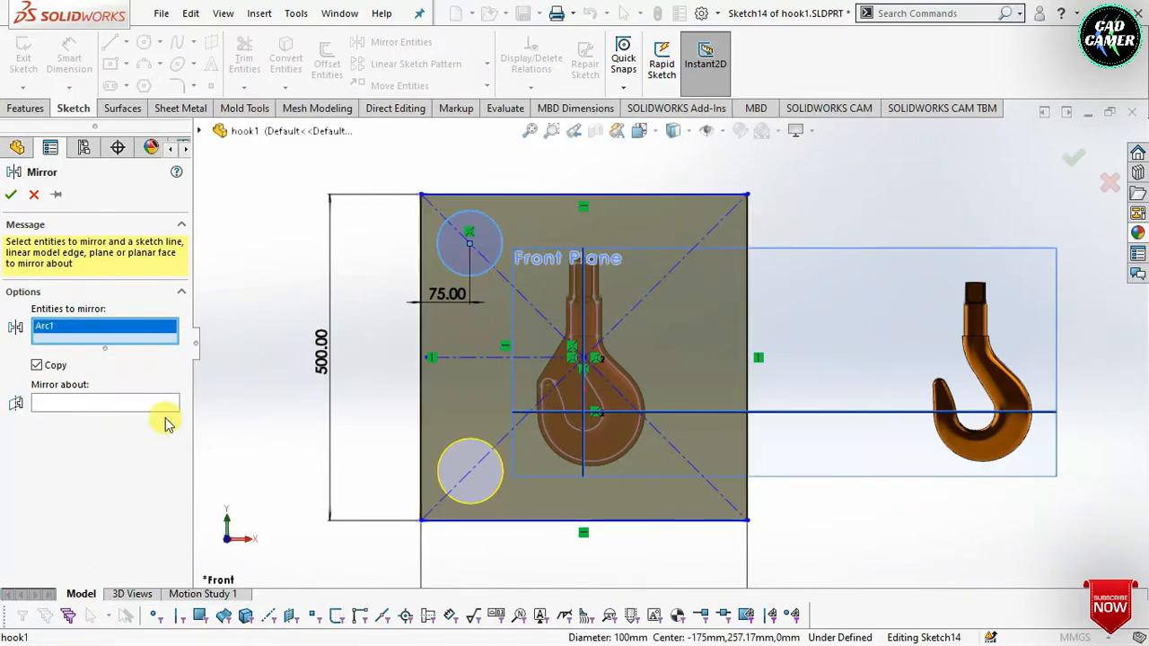
left_click(107, 404)
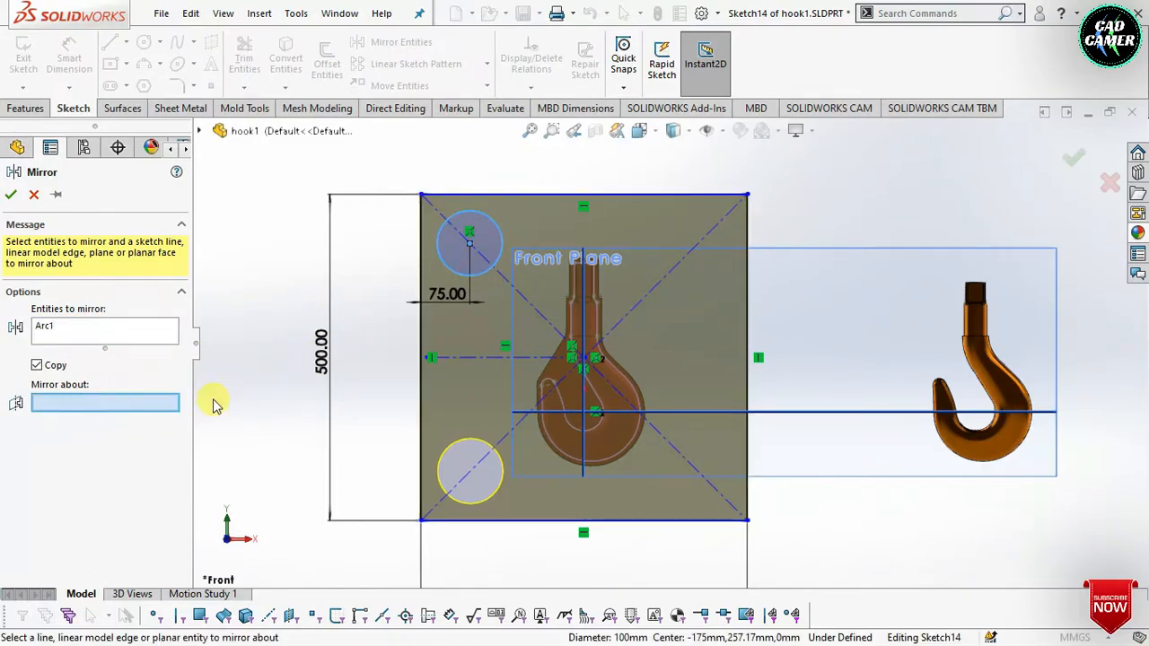
left_click(477, 358)
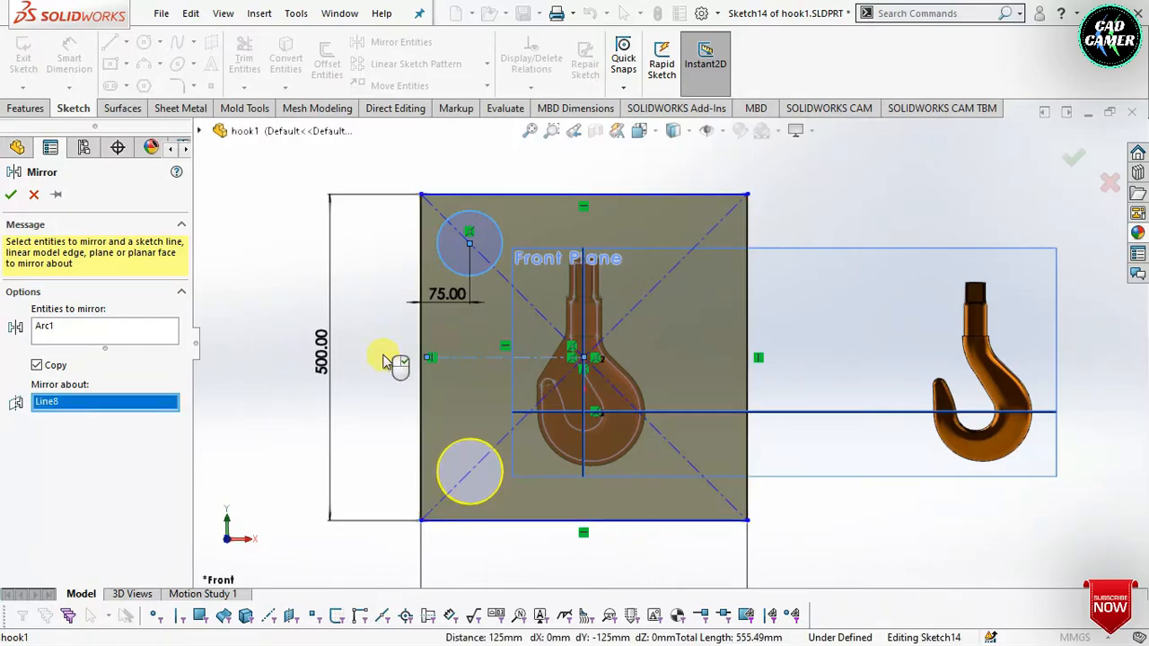
left_click(12, 196)
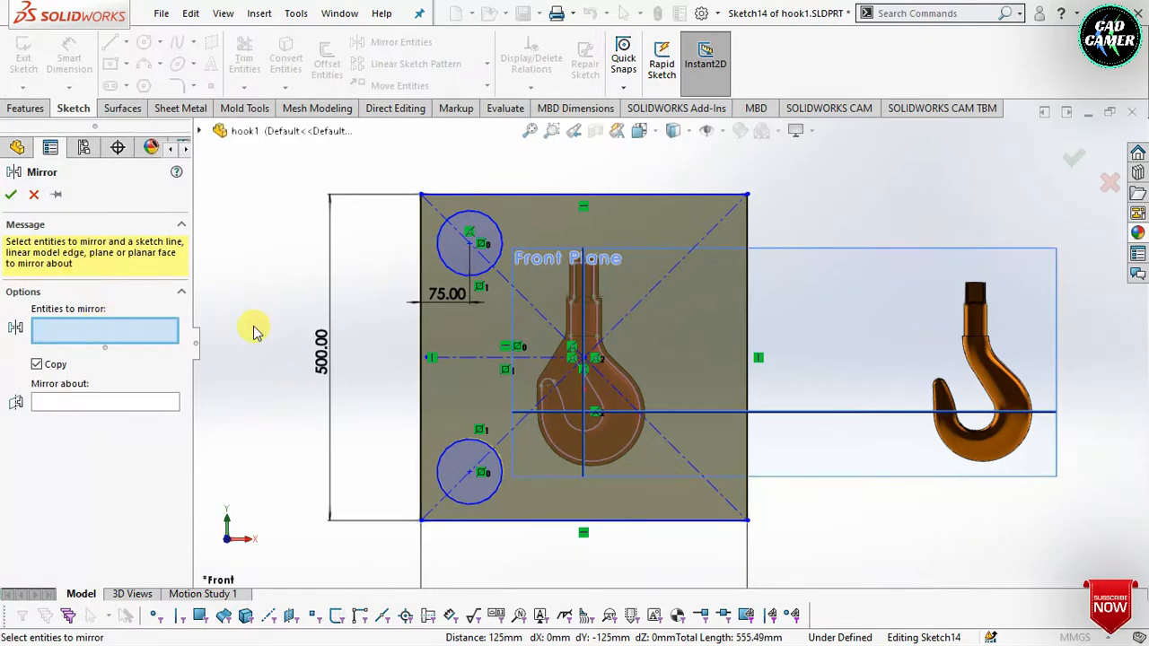
- Mirror both left circles about the vertical Right Plane and exit the sketch to update the block with corner holes
left_click(487, 264)
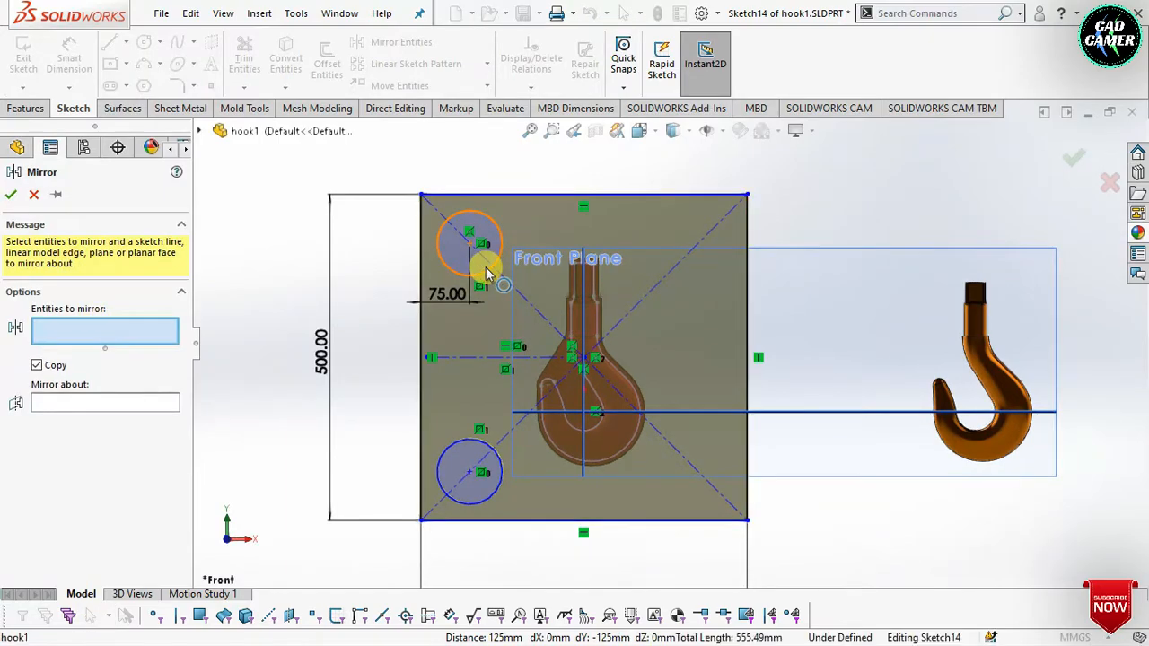
left_click(457, 445)
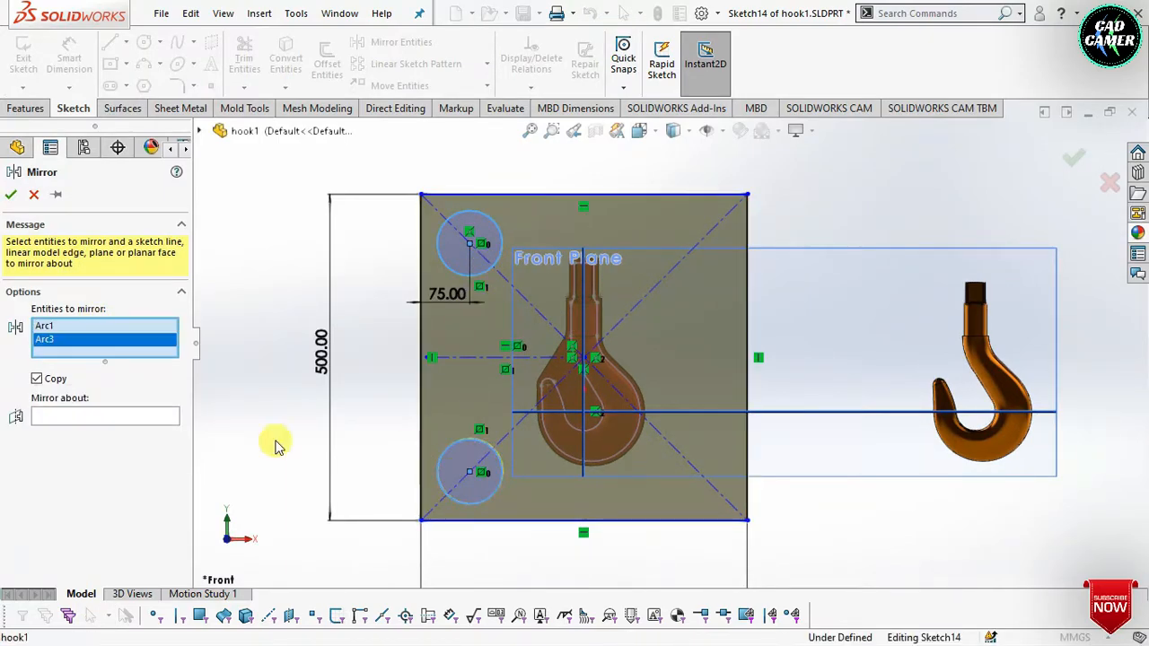
left_click(151, 415)
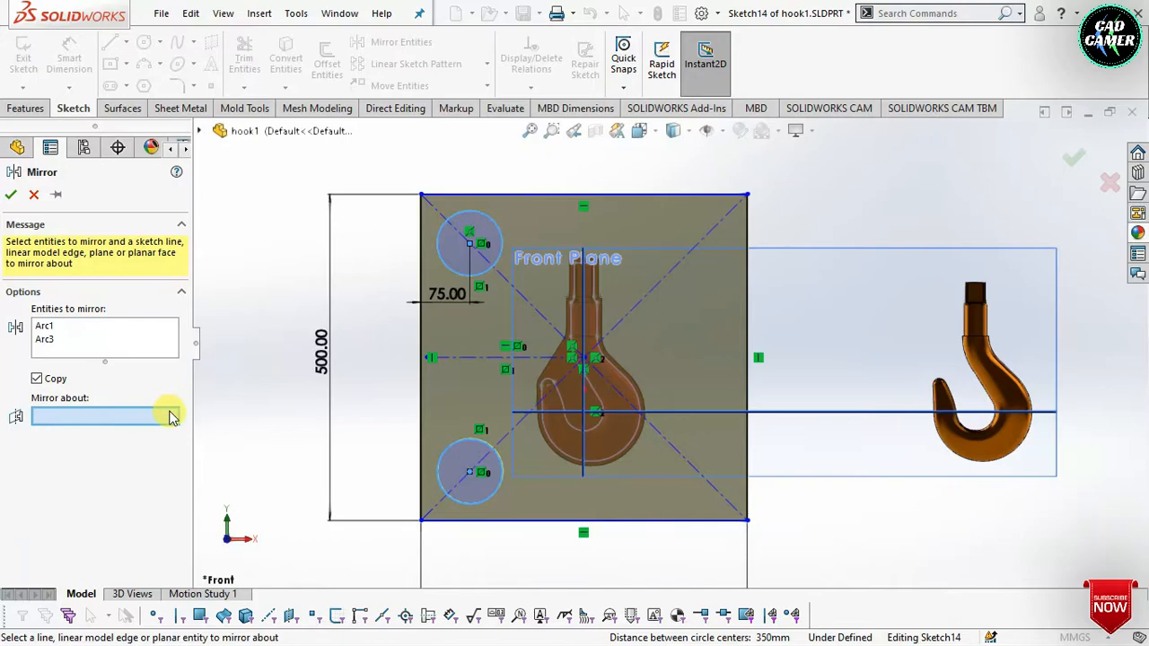
left_click(586, 299)
left_click(11, 195)
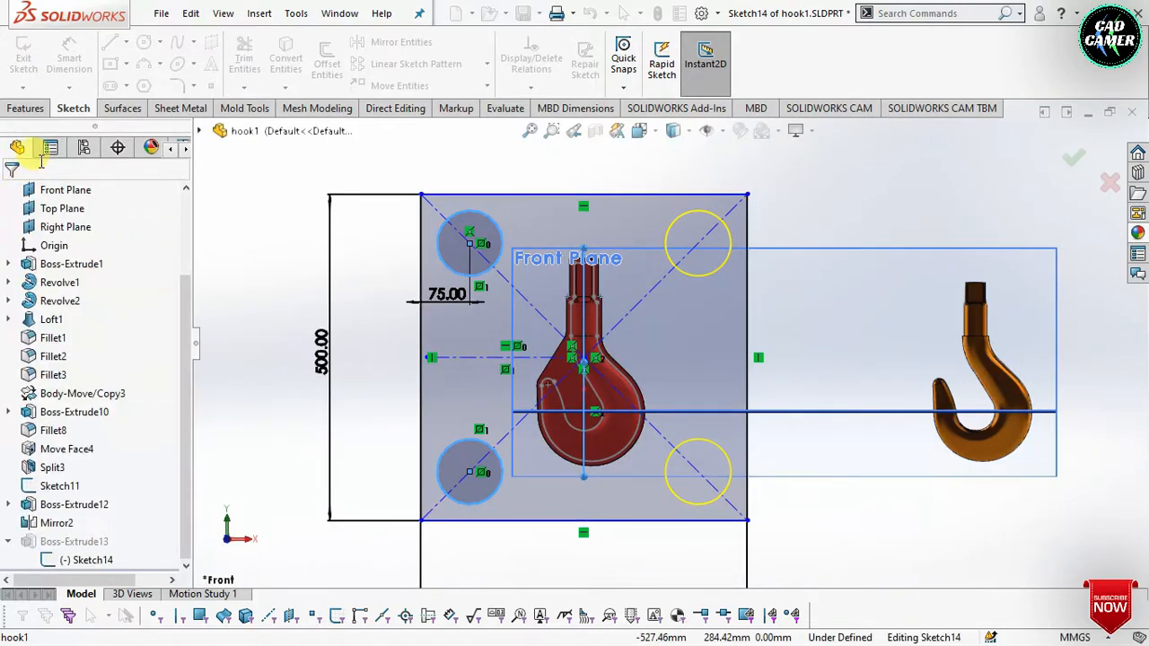
left_click(664, 350)
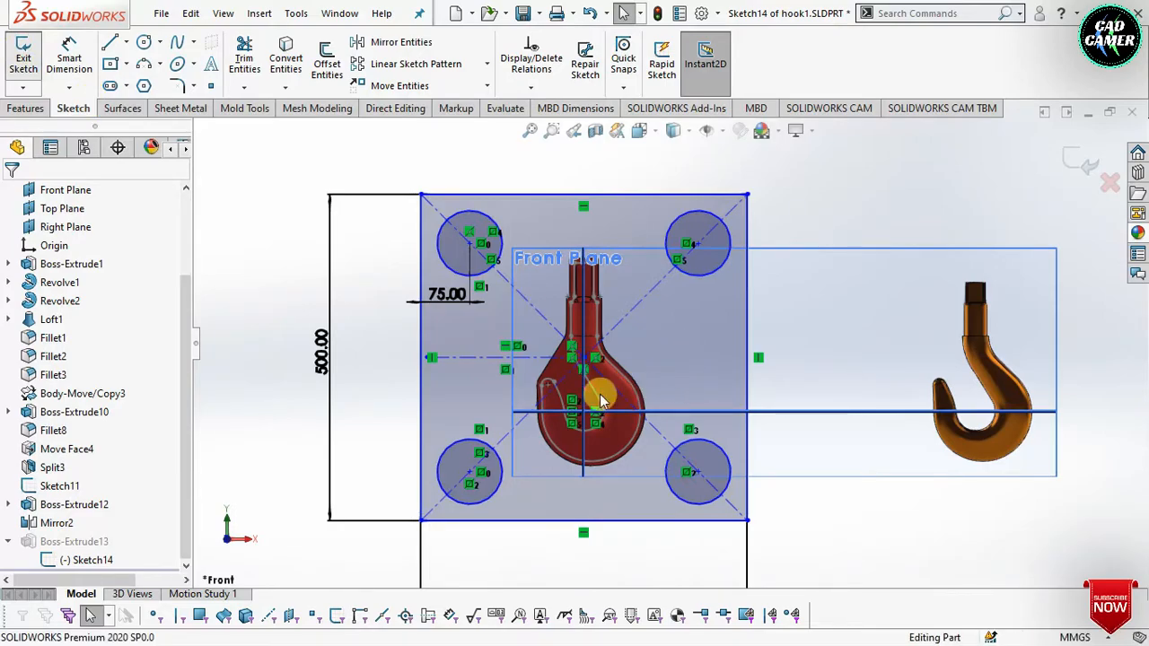
mouse_move(547, 356)
middle_mouse_down()
mouse_move(559, 223)
mouse_move(622, 431)
mouse_move(569, 308)
mouse_move(579, 277)
mouse_move(592, 297)
middle_mouse_up()
scroll(650, 404, "up", 3)
scroll(666, 389, "down", 3)
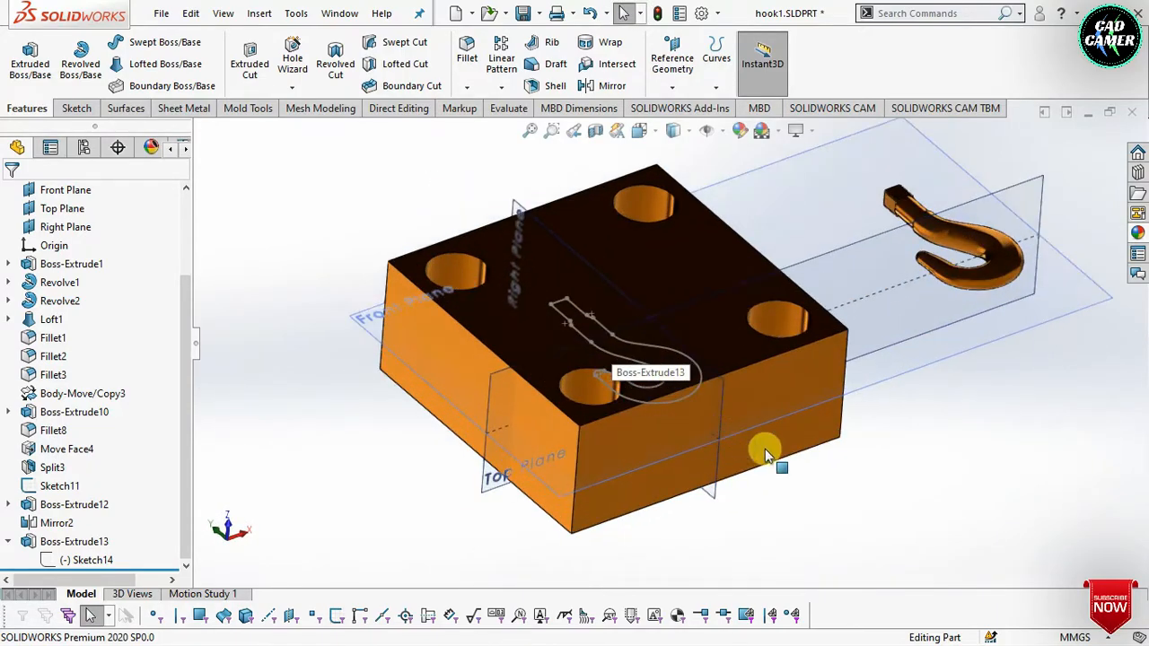
- Edit the mould block's sketch, dimension the upper-left corner circle at 80 mm diameter and exit the sketch
left_click(76, 560)
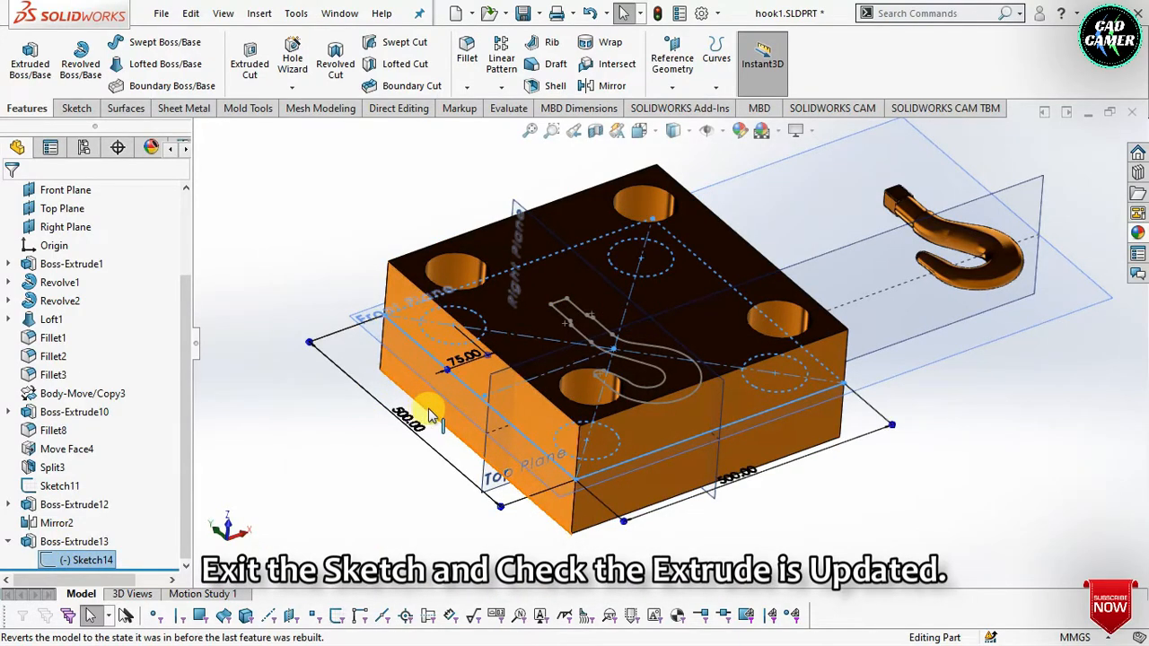
right_click(88, 558)
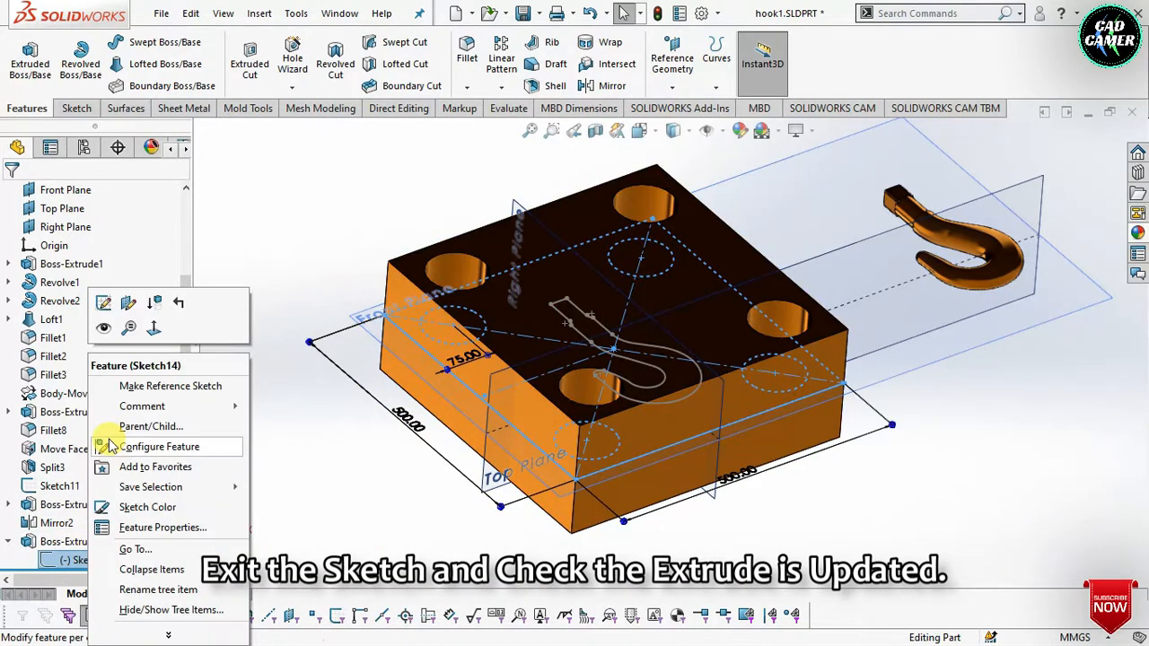
left_click(104, 305)
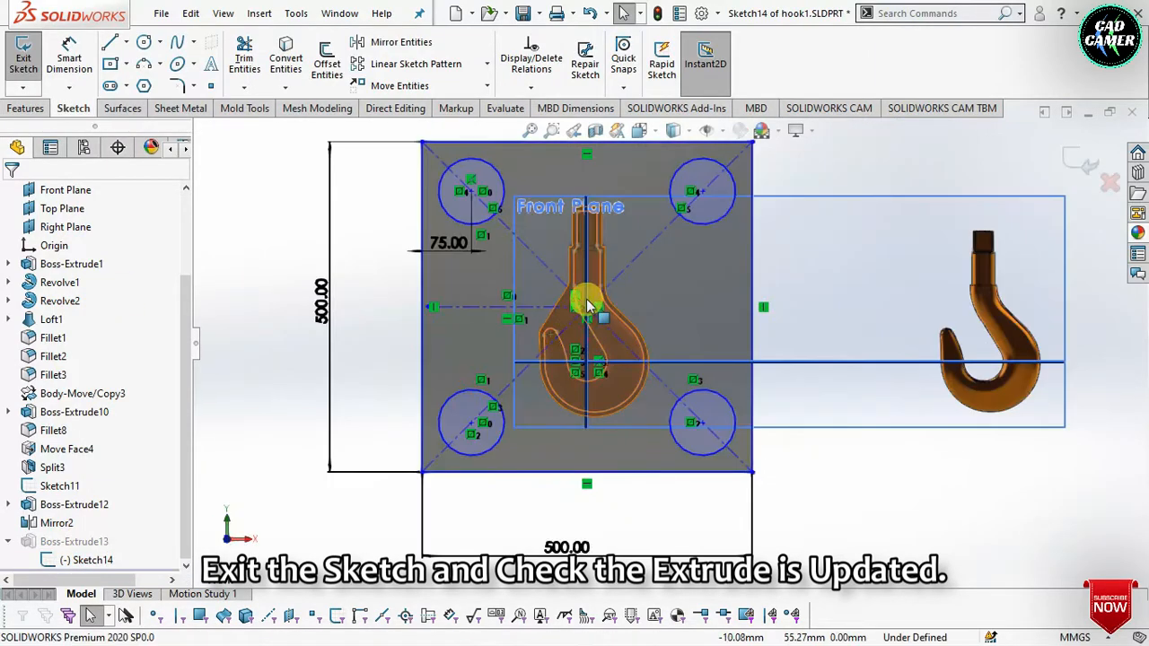
left_click(69, 61)
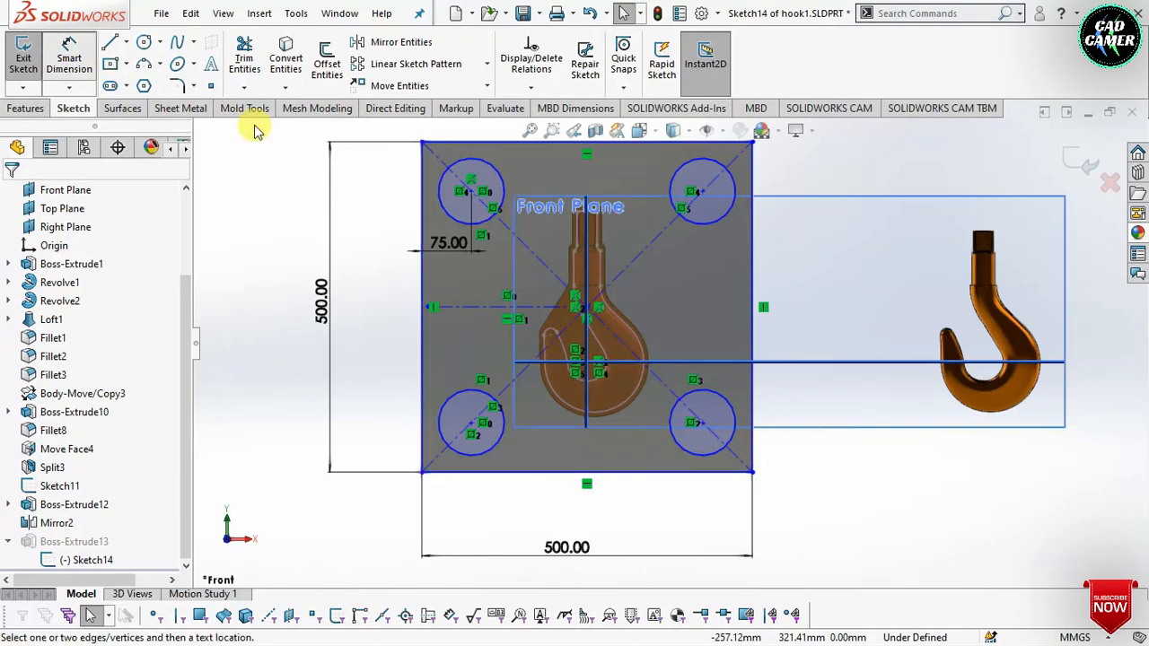
left_click(526, 212)
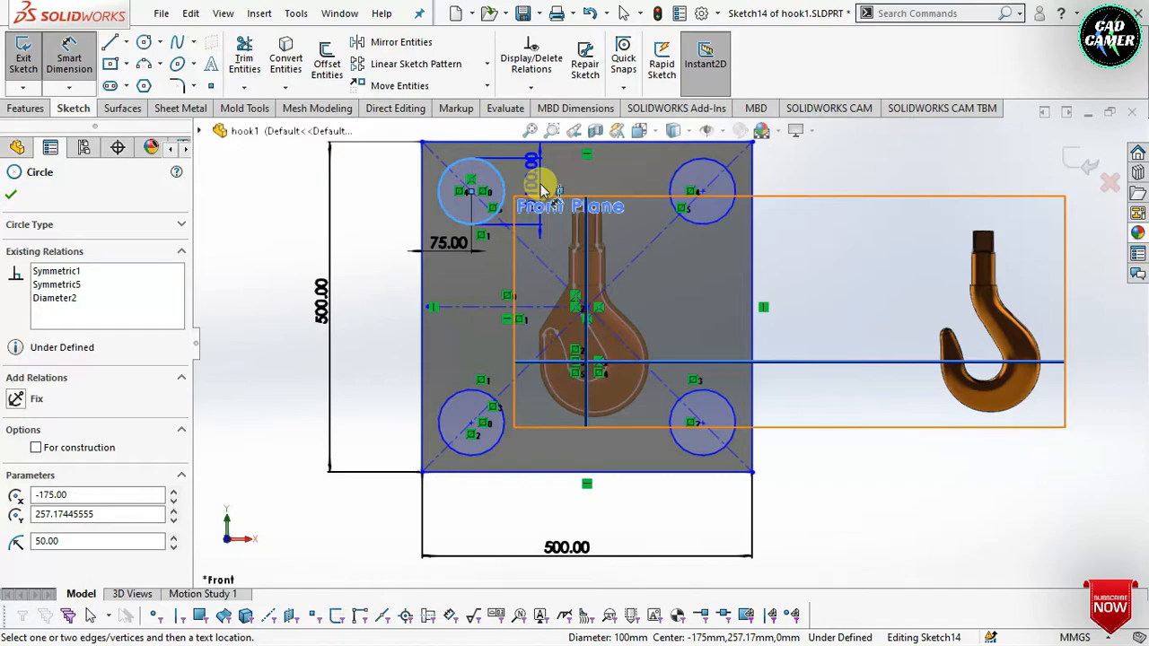
left_click(370, 200)
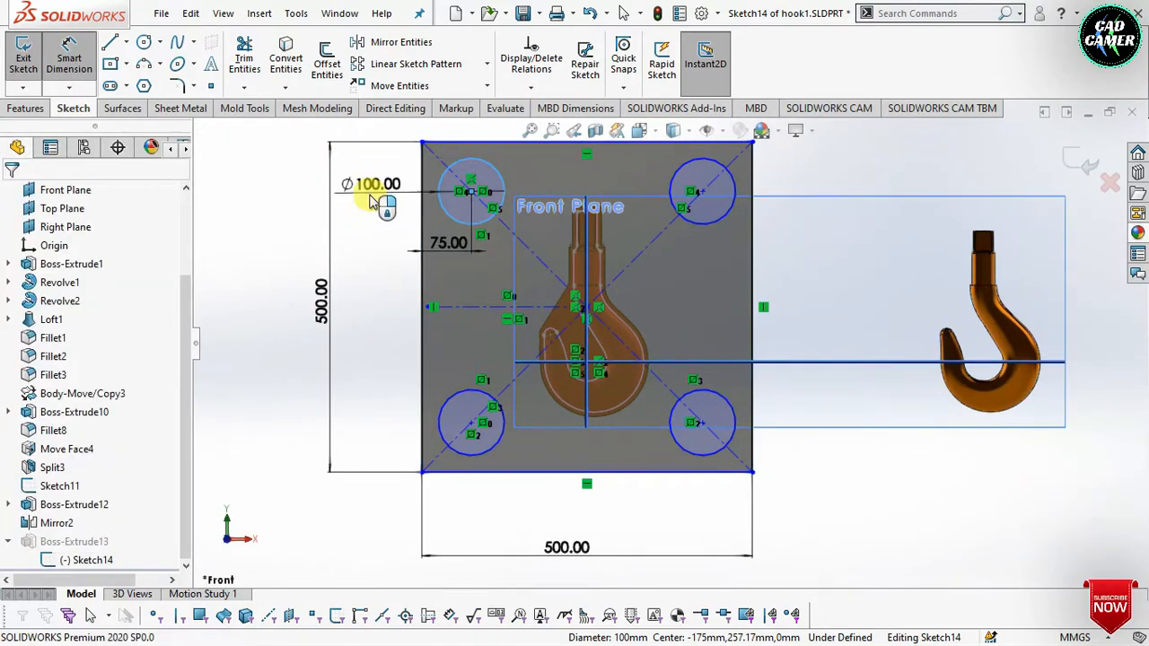
double_click(374, 199)
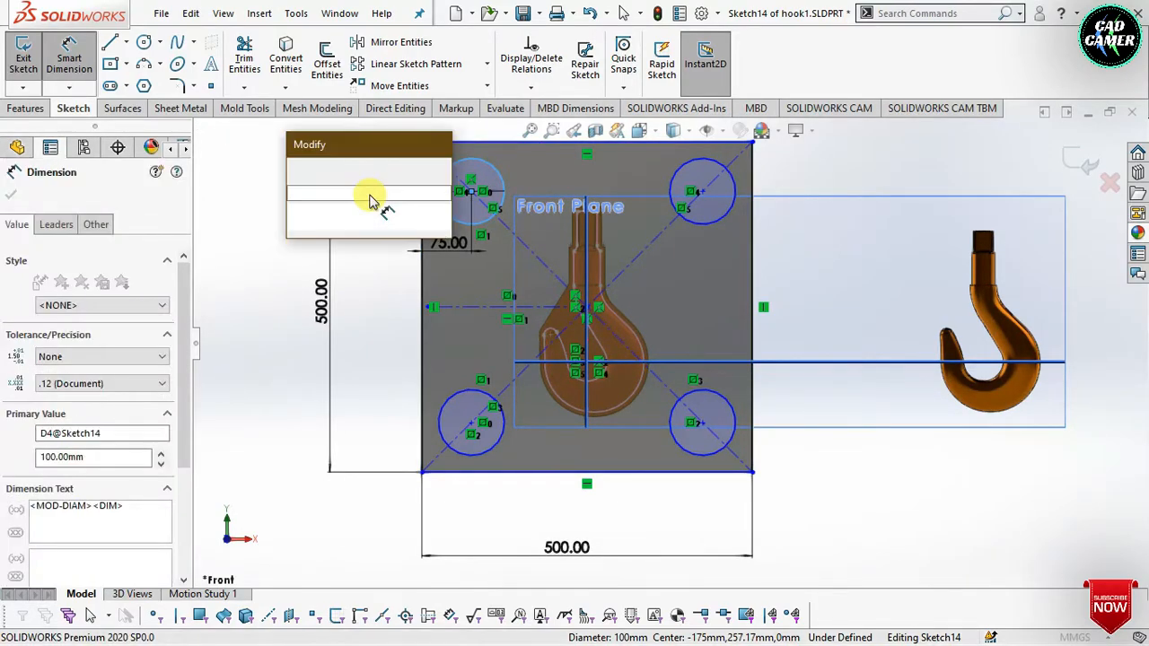
type("80.")
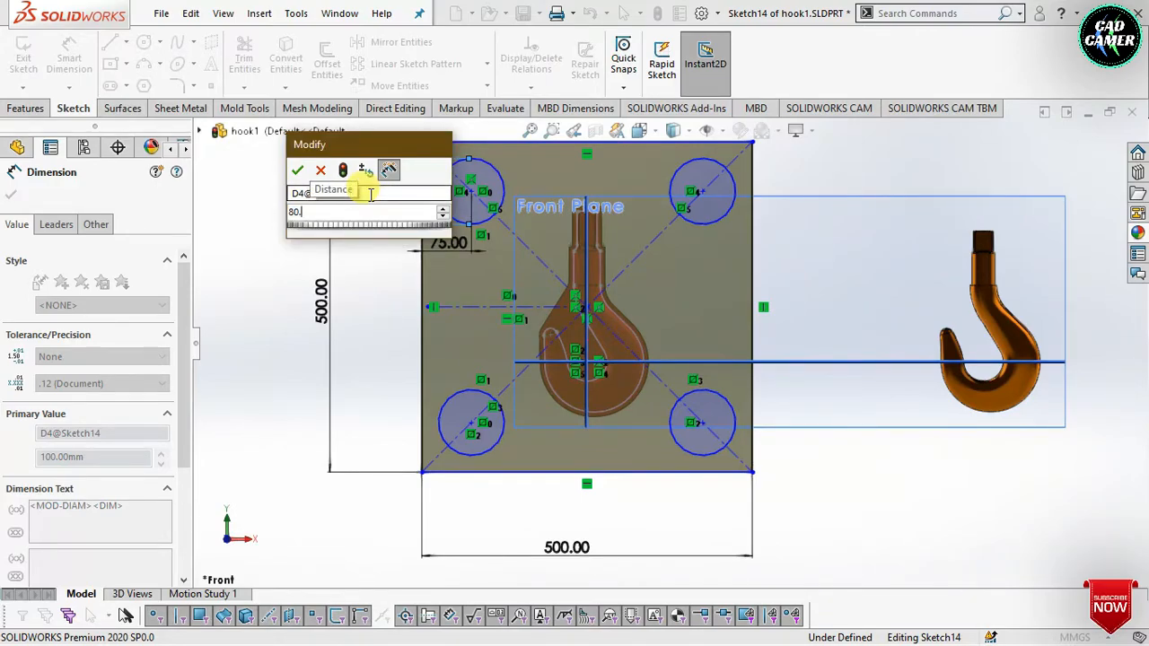
key("BackSpace")
key("Return")
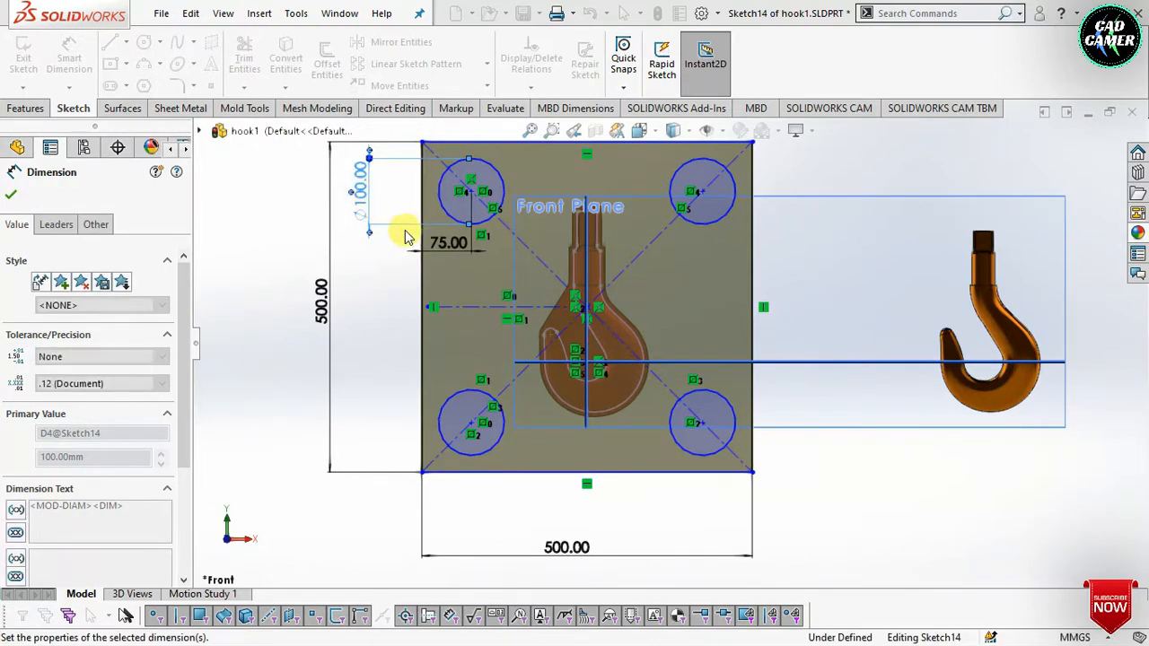
left_click(12, 195)
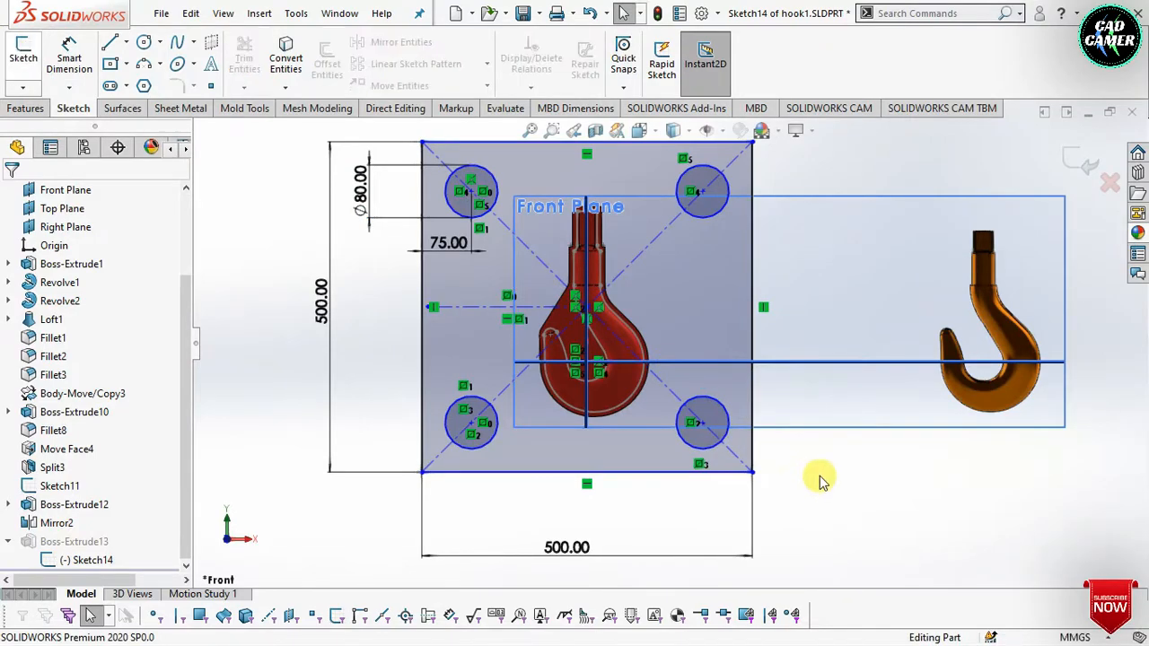
middle_click_drag(752, 382, 803, 244)
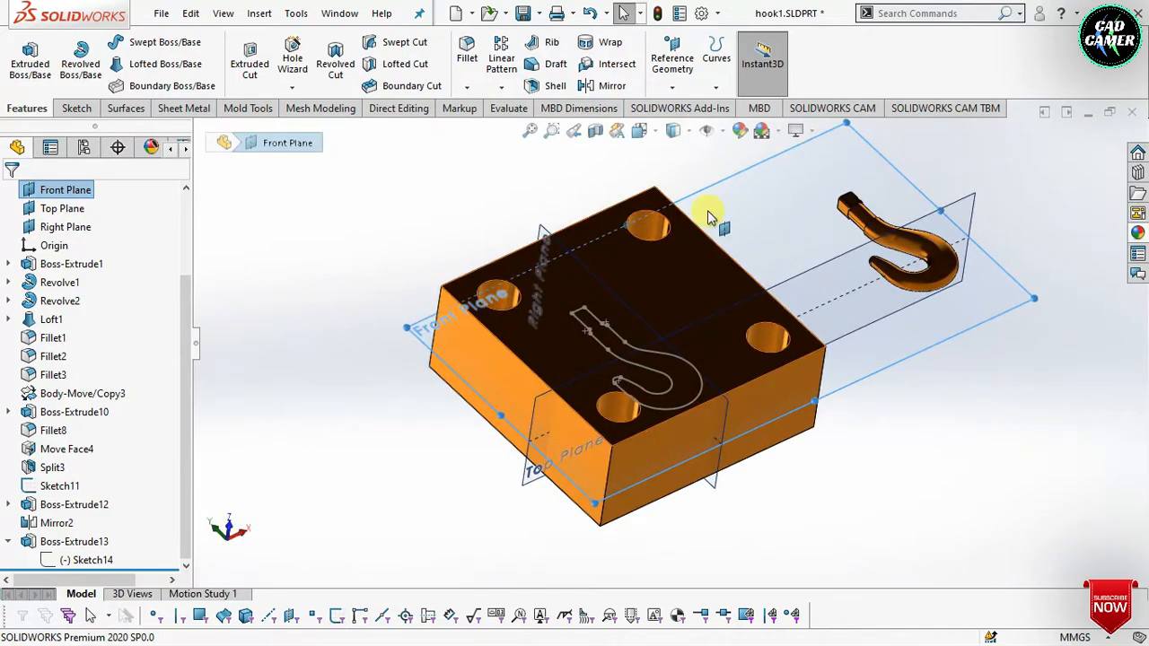
- Start a Combine feature with the Subtract operation and set the rectangular mould block as the main body
left_click(255, 13)
mouse_move(310, 102)
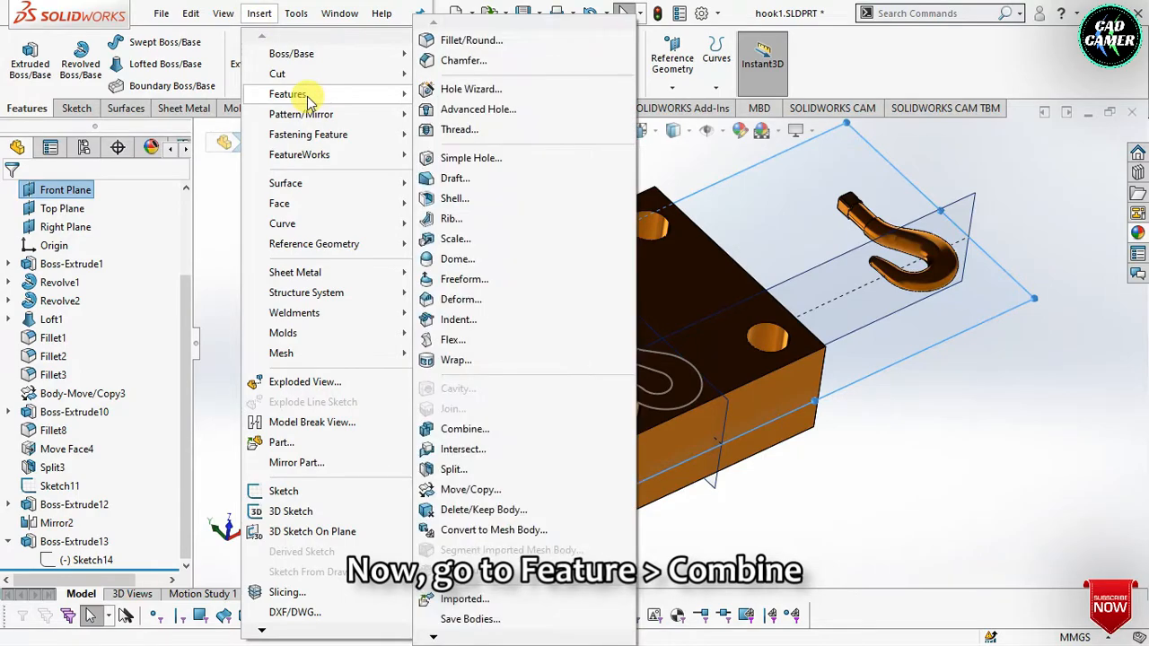
left_click(455, 429)
left_click(61, 259)
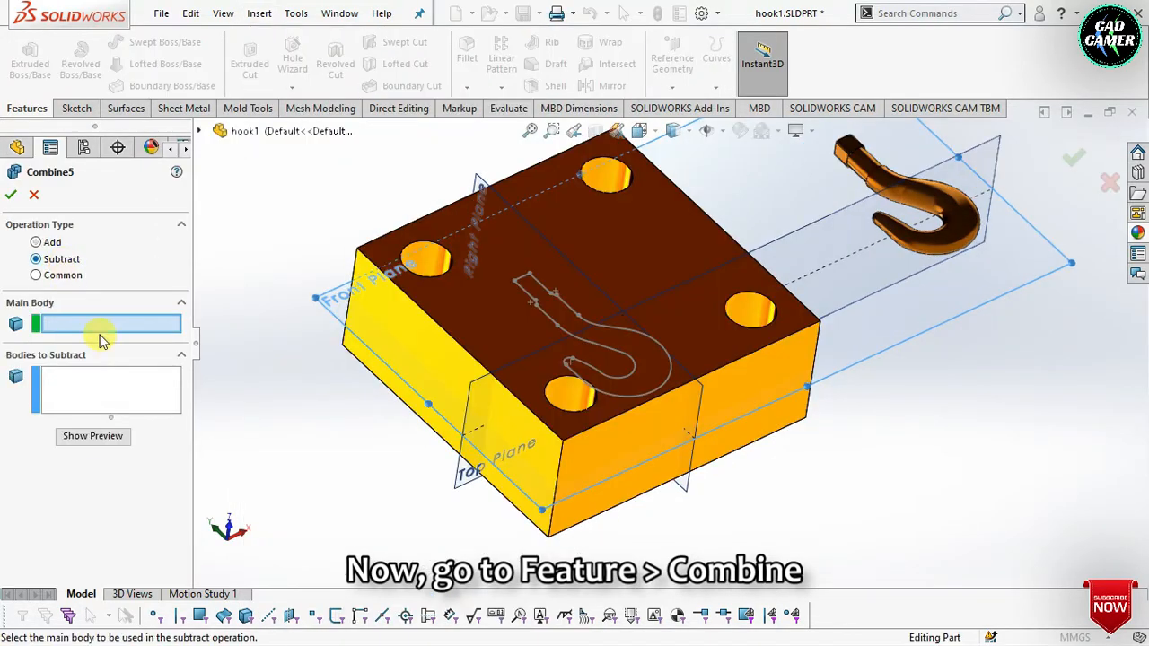
left_click(392, 349)
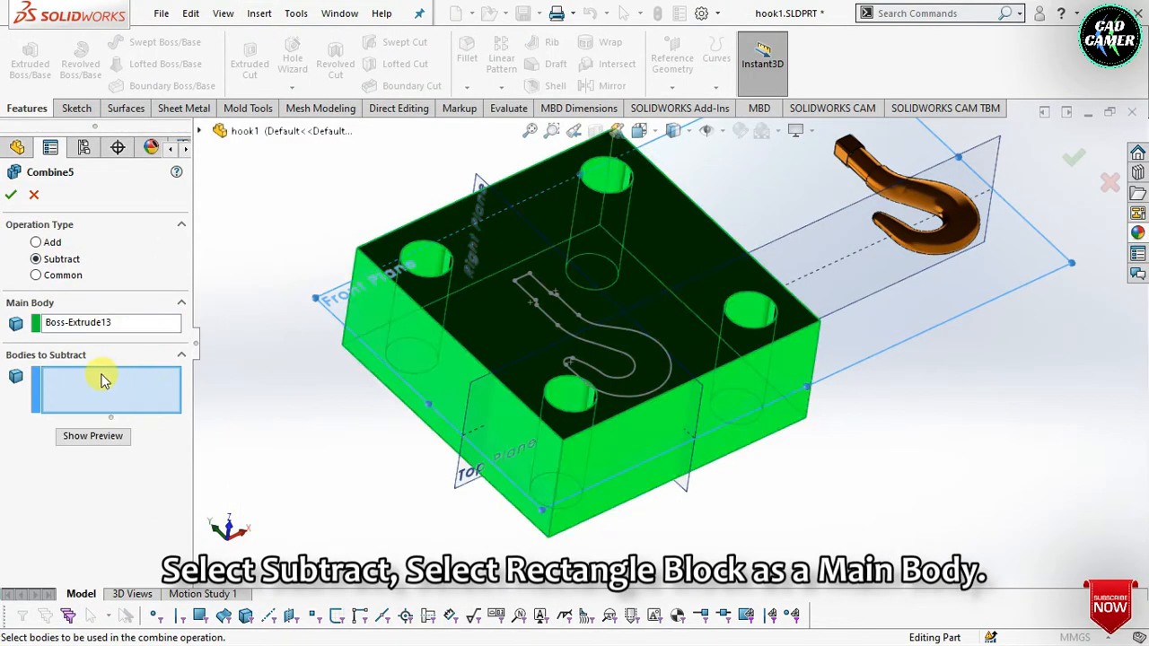
- Choose the enclosed hook body Mirror2 as the body to subtract from the block and complete the Combine
middle_click_drag(583, 343, 580, 489)
middle_click_drag(627, 417, 588, 302)
right_click(544, 279)
left_click(579, 331)
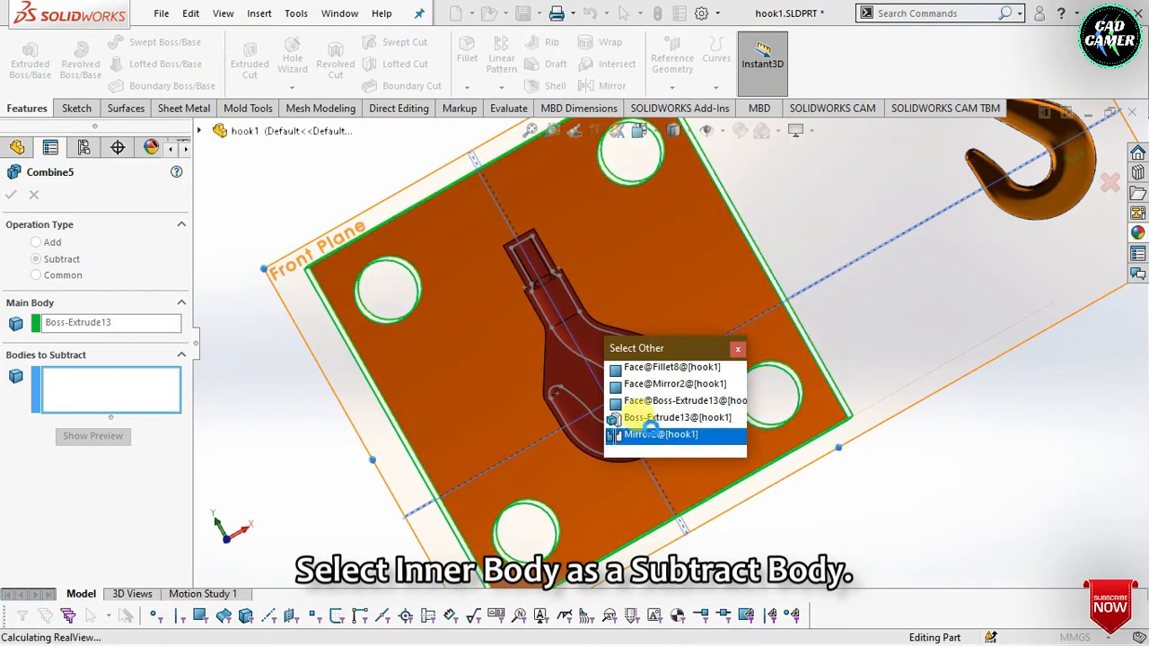
left_click(659, 434)
middle_click_drag(641, 436, 624, 321)
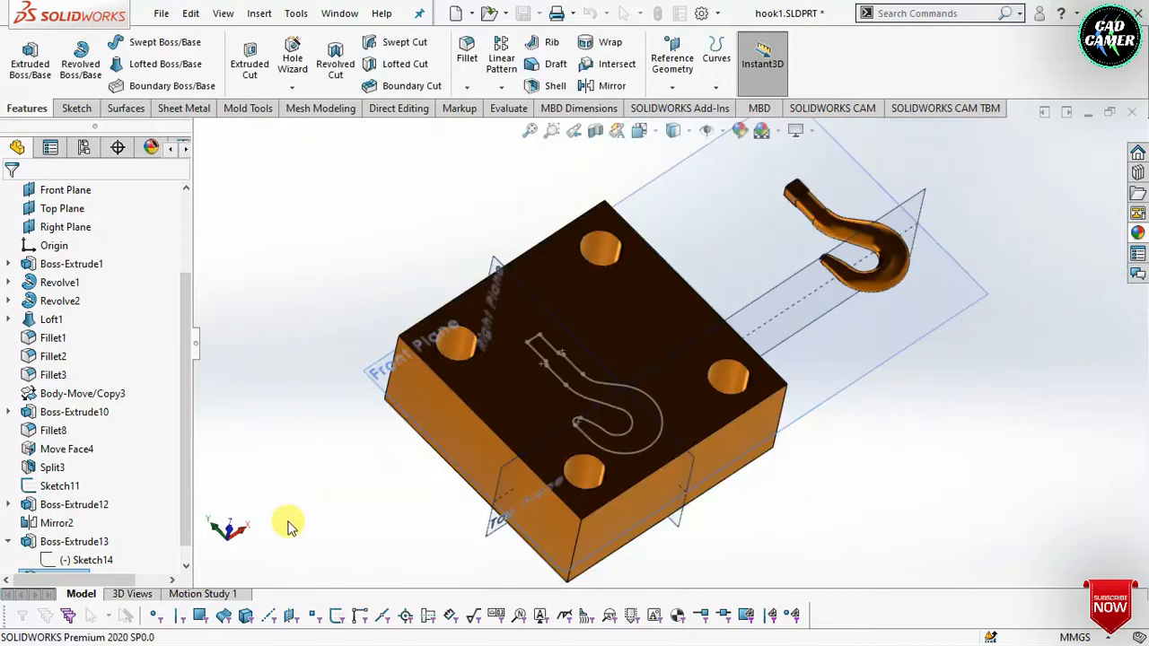
- Start a Split feature with the Front Plane as trim tool and the mould block as the selected target body
scroll(501, 448, "down", 2)
mouse_move(519, 422)
middle_mouse_down()
mouse_move(505, 400)
mouse_move(507, 418)
middle_mouse_up()
scroll(507, 419, "up", 2)
scroll(781, 496, "down", 1)
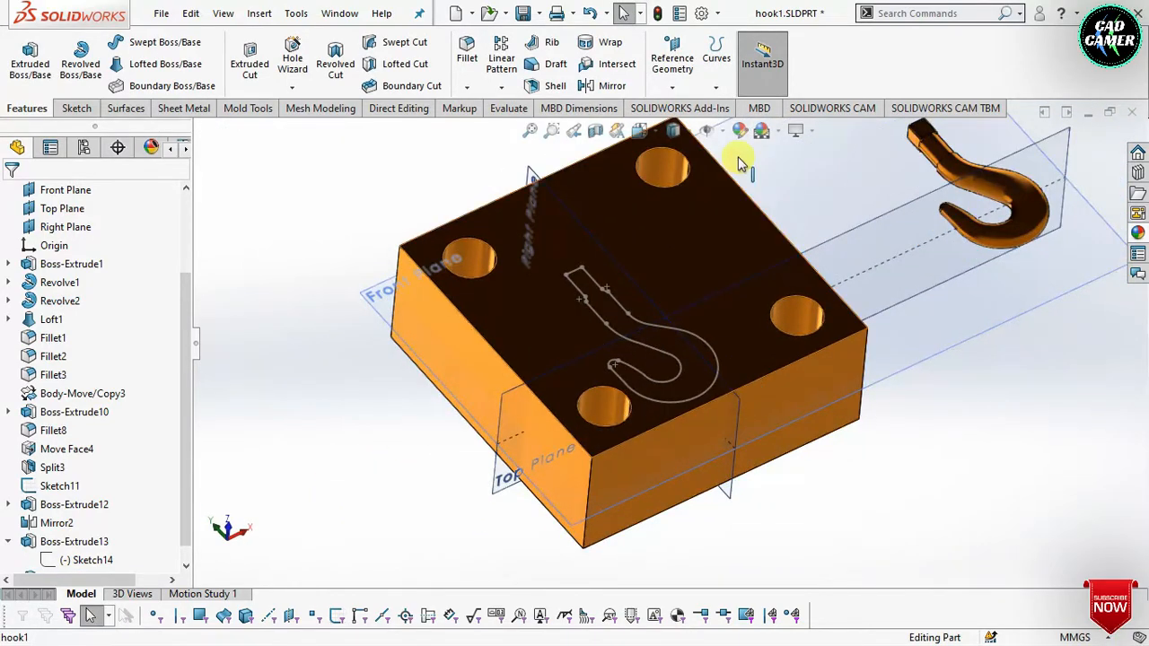
left_click(675, 72)
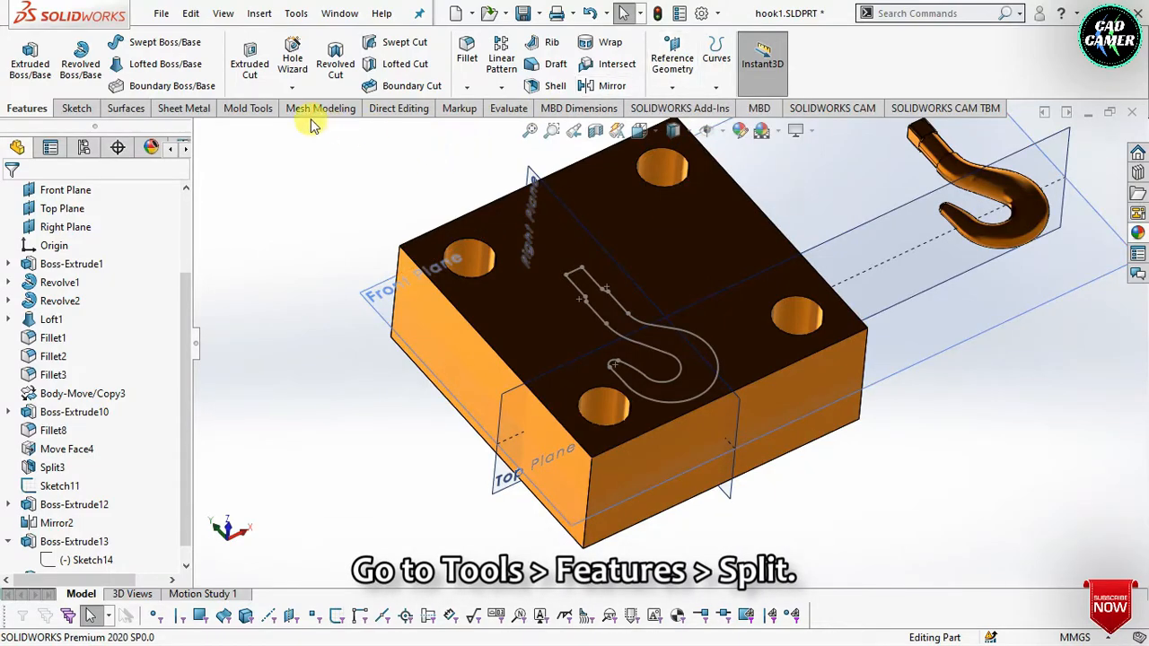
left_click(395, 111)
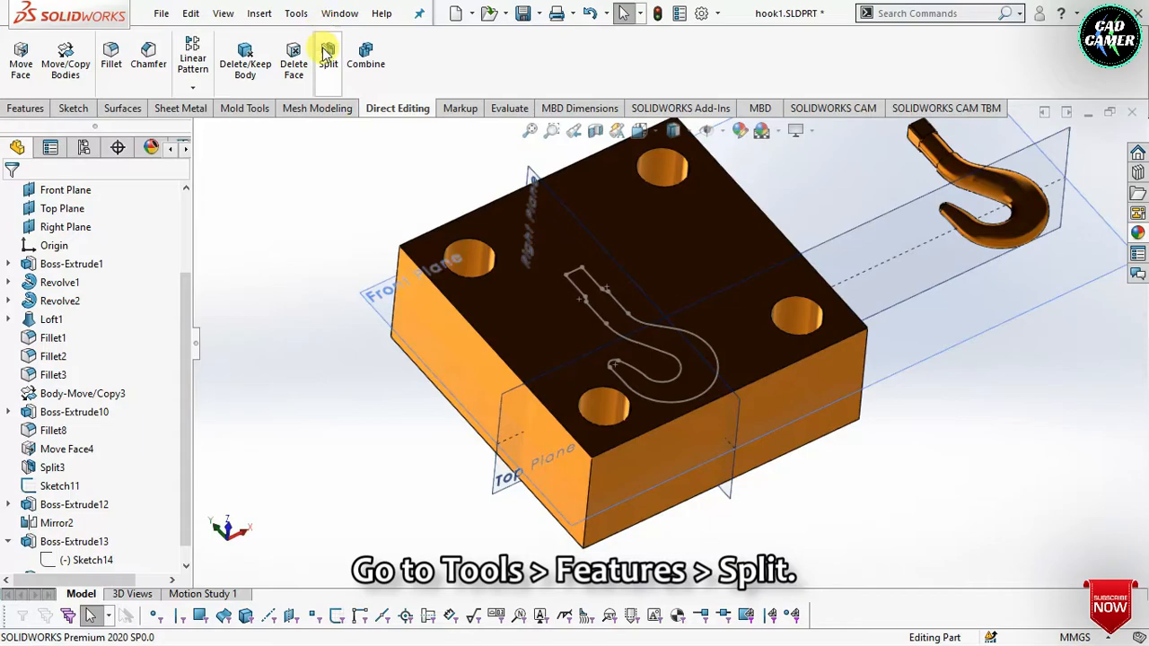
left_click(327, 55)
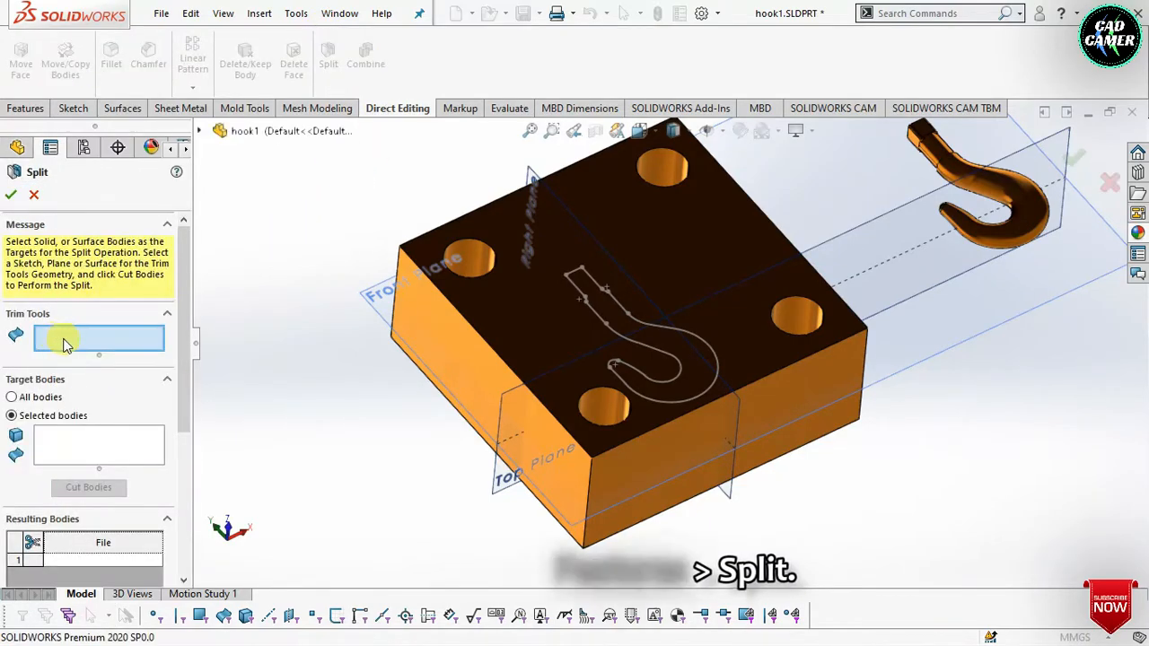
left_click(383, 311)
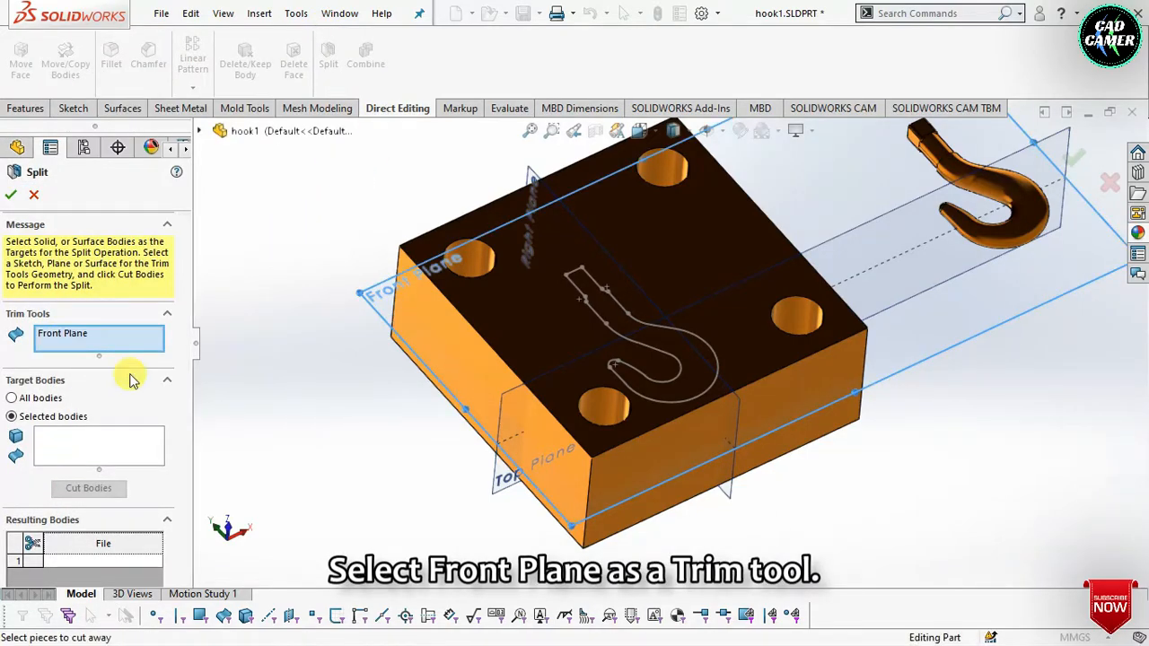
left_click(49, 443)
left_click(636, 356)
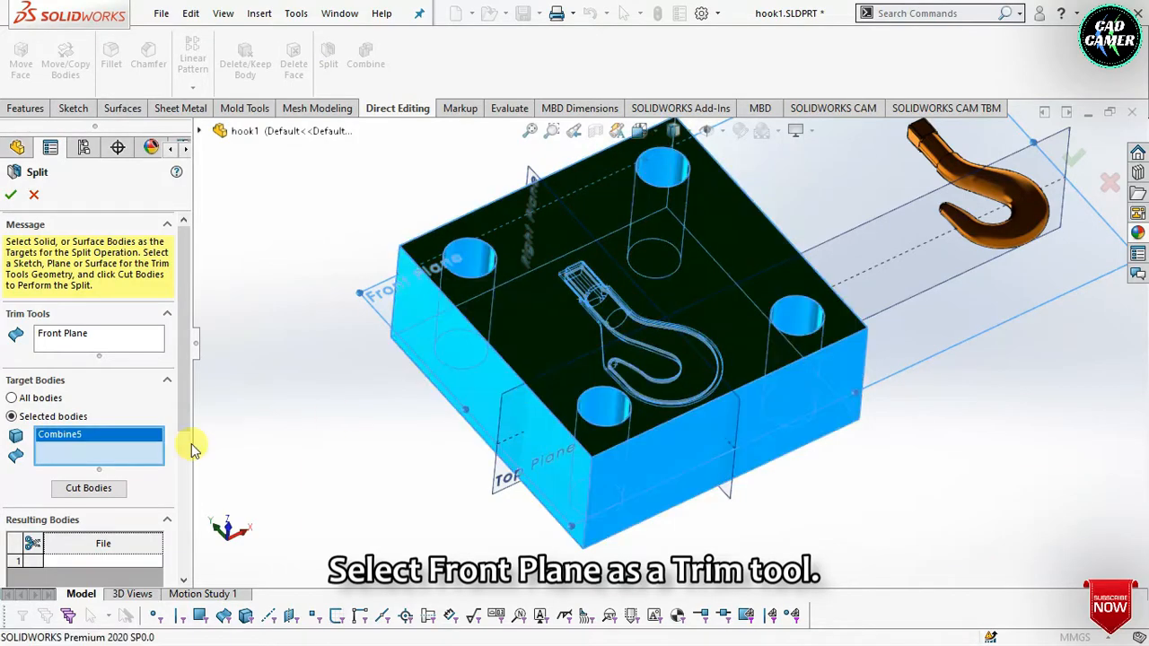
- Cut the target block, select both resulting bodies and complete the Split
left_click(99, 489)
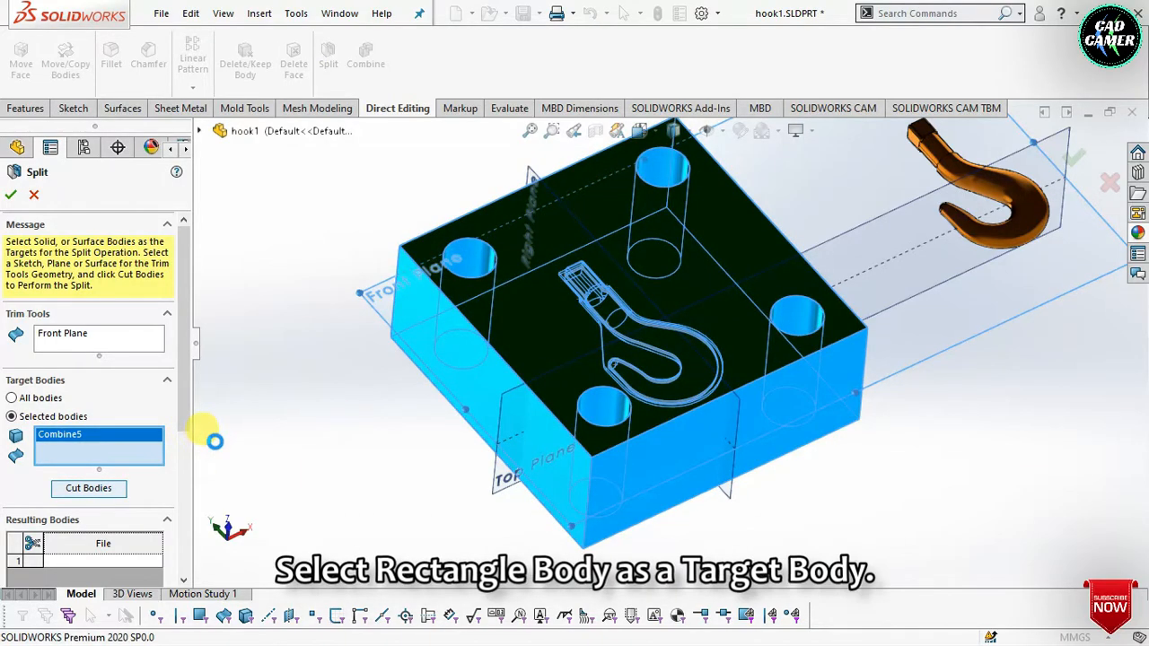
scroll(190, 440, "down", 5)
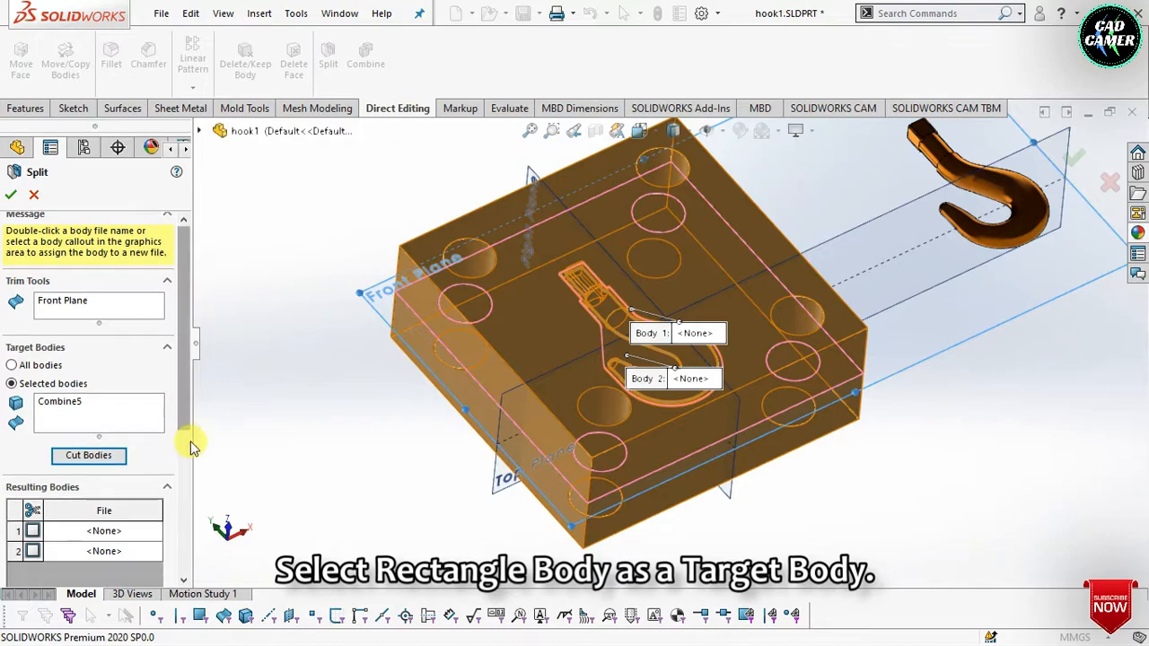
left_click(31, 329)
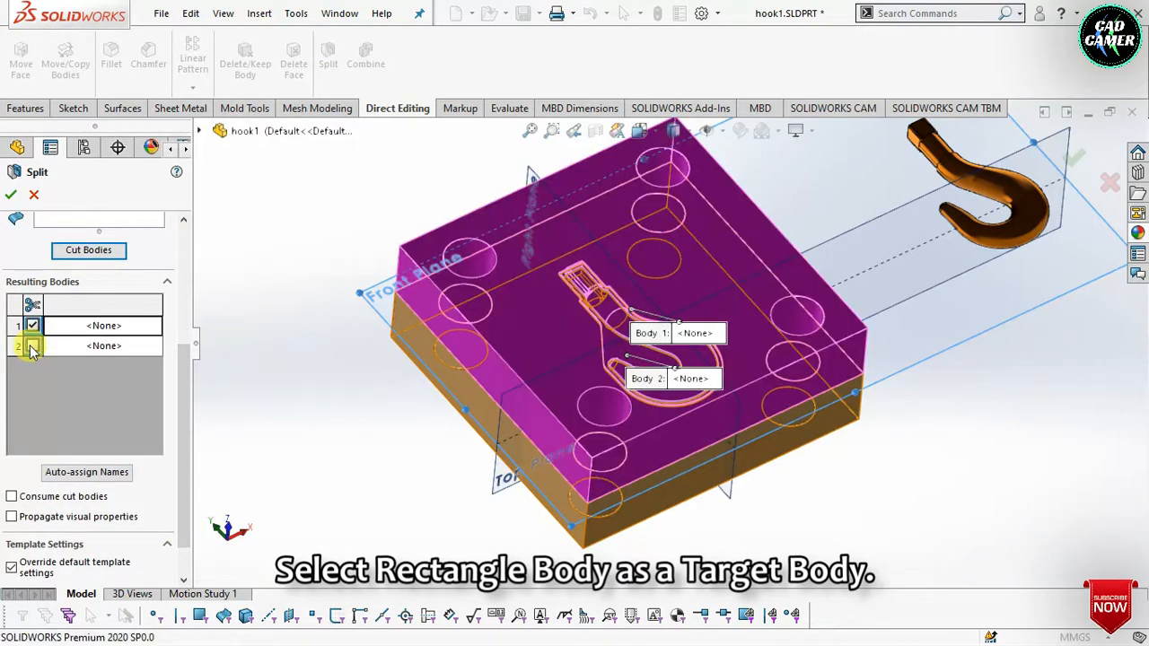
left_click(32, 346)
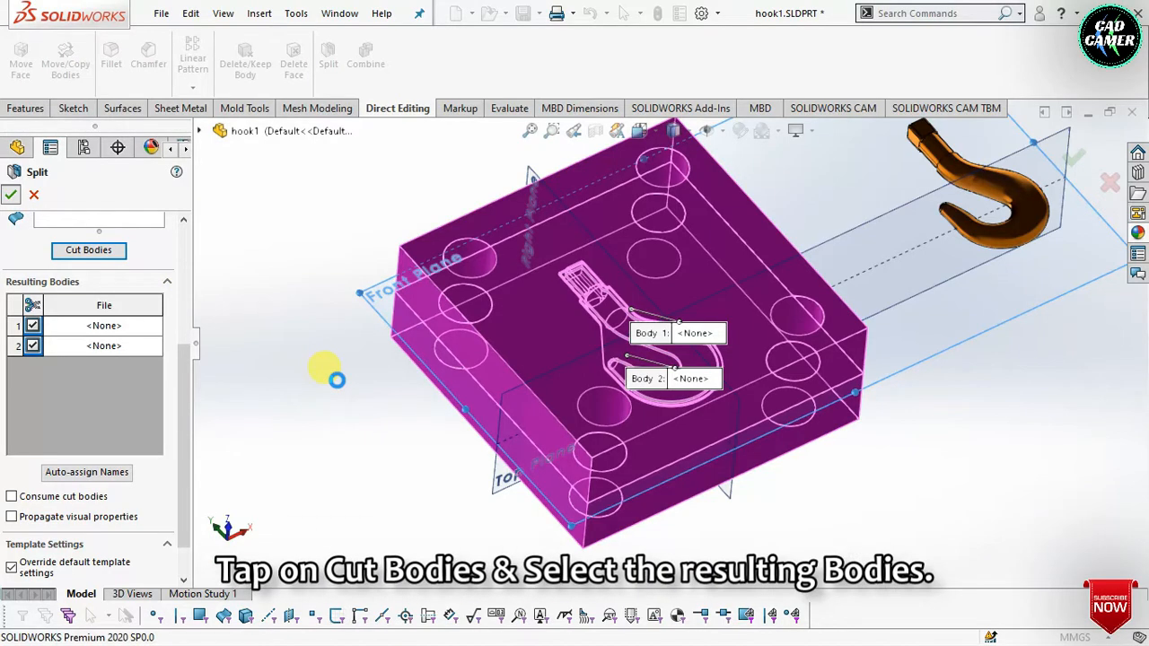
key("Return")
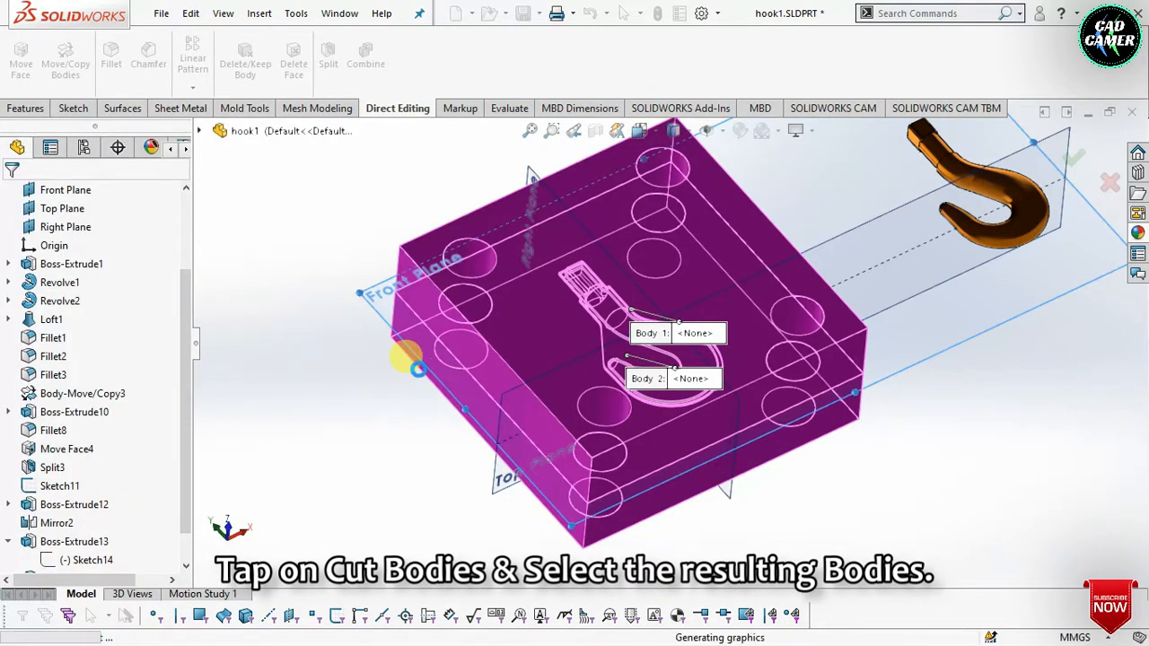
- Copy the upper mould half about 618 mm in the negative X direction, beside the original block
scroll(679, 341, "down", 3)
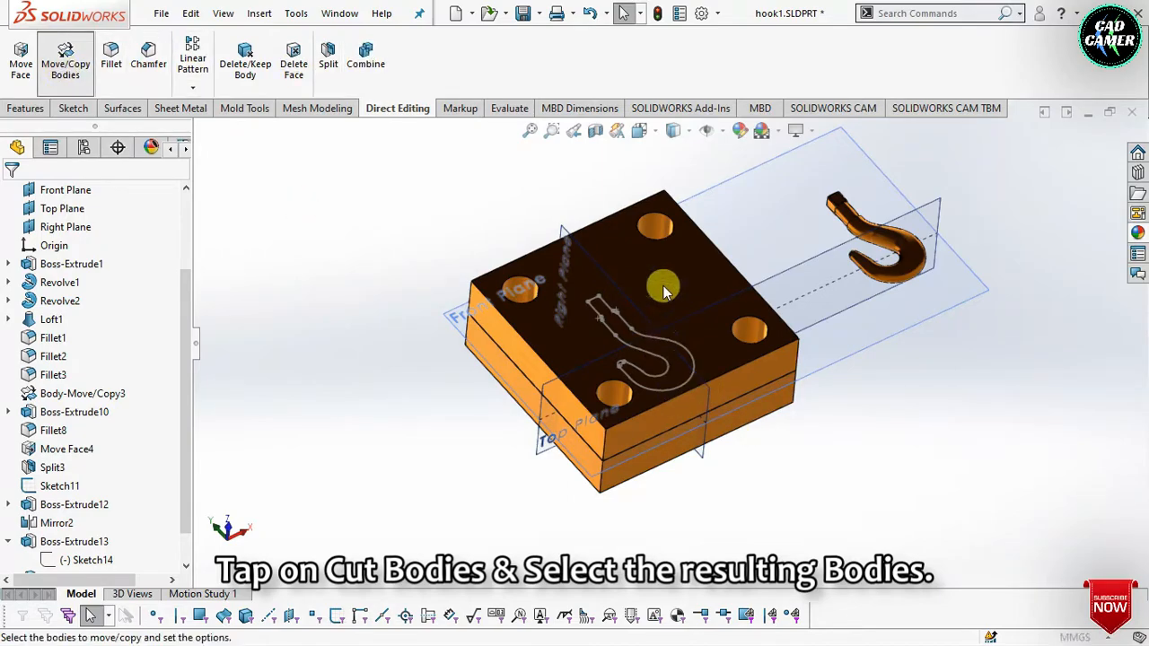
left_click(651, 373)
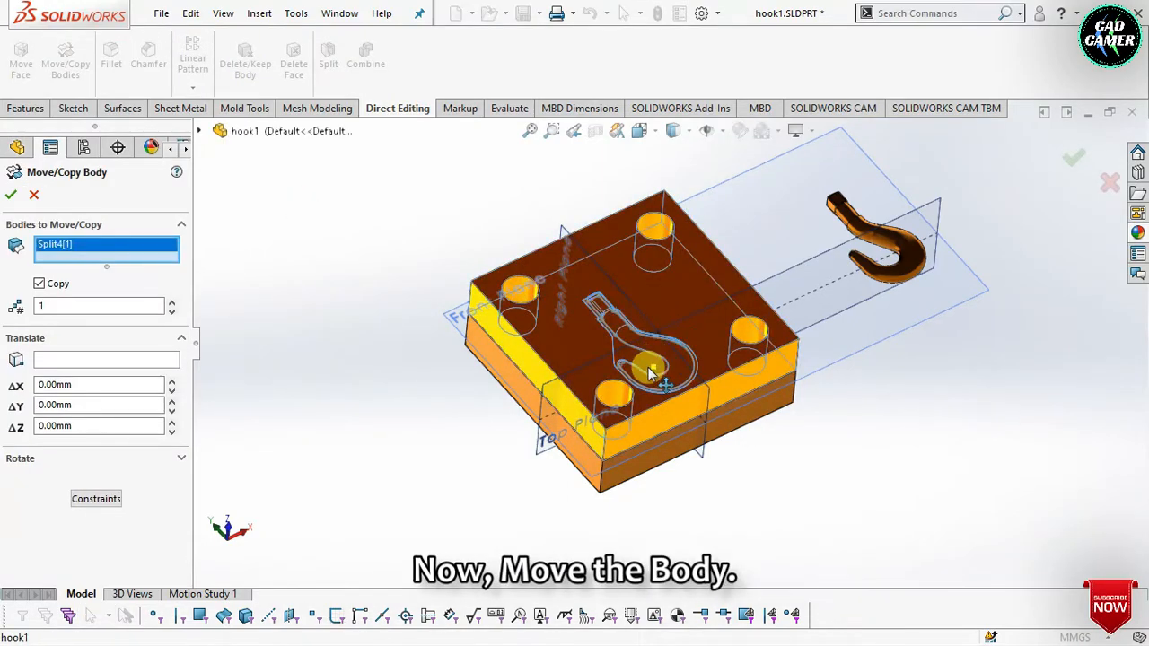
left_click_drag(698, 298, 264, 390)
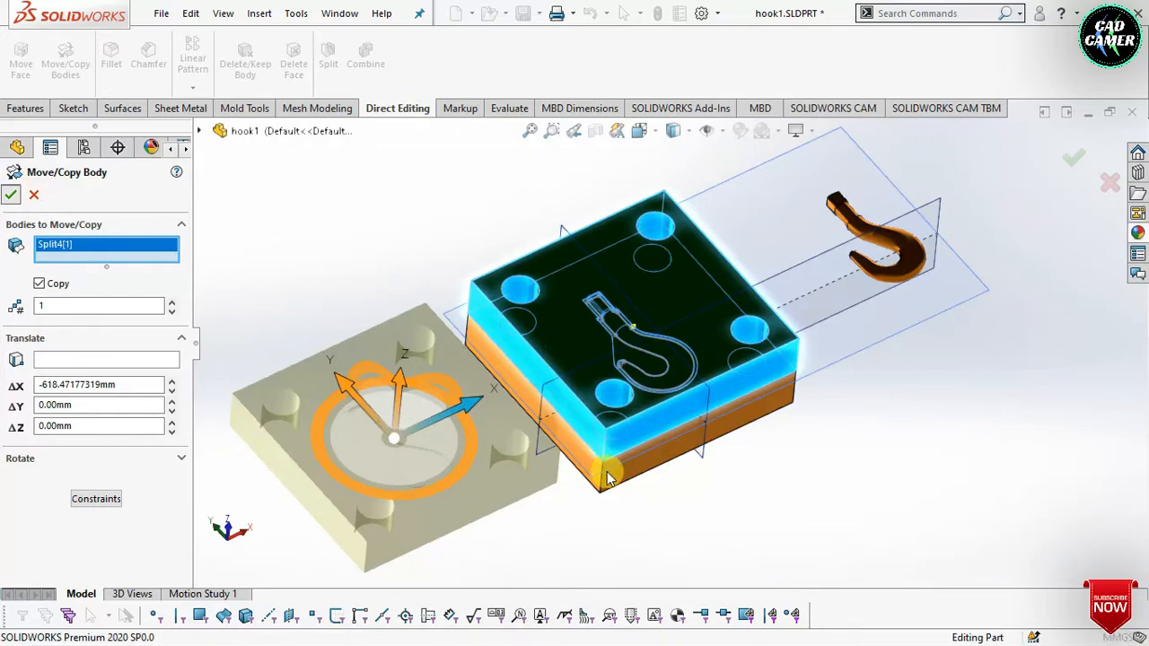
key("Return")
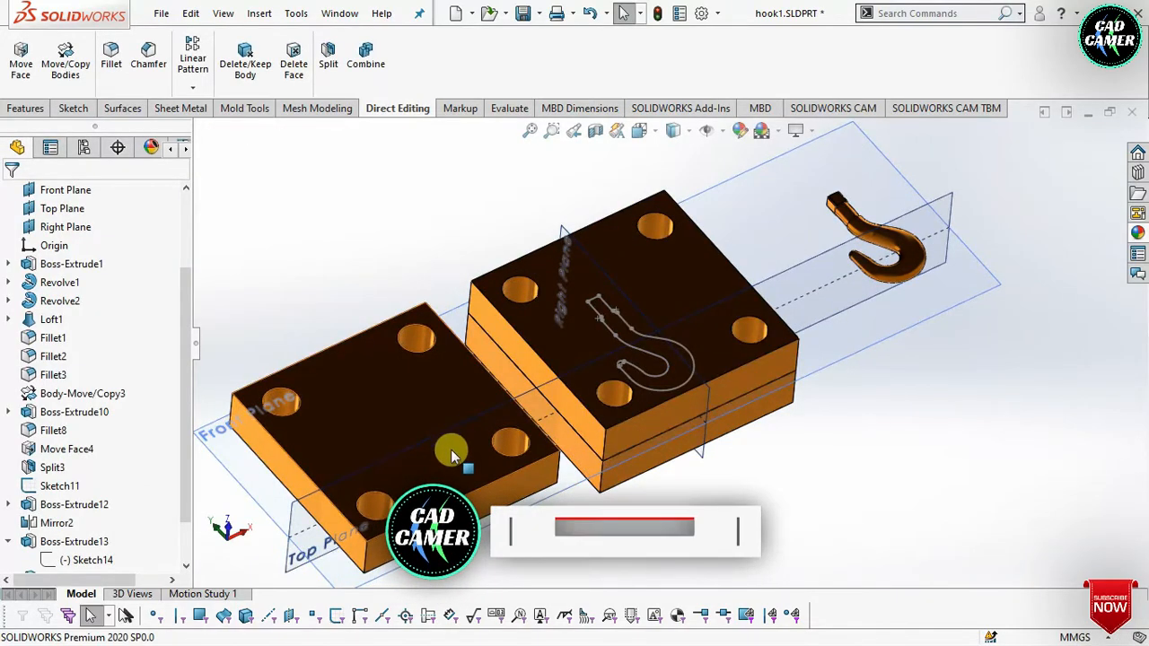
- Offset the two end faces of the hook cavity 100 mm toward the outside of the block with the direction flipped
scroll(452, 456, "down", 2)
middle_click_drag(545, 433, 630, 275)
scroll(485, 348, "up", 2)
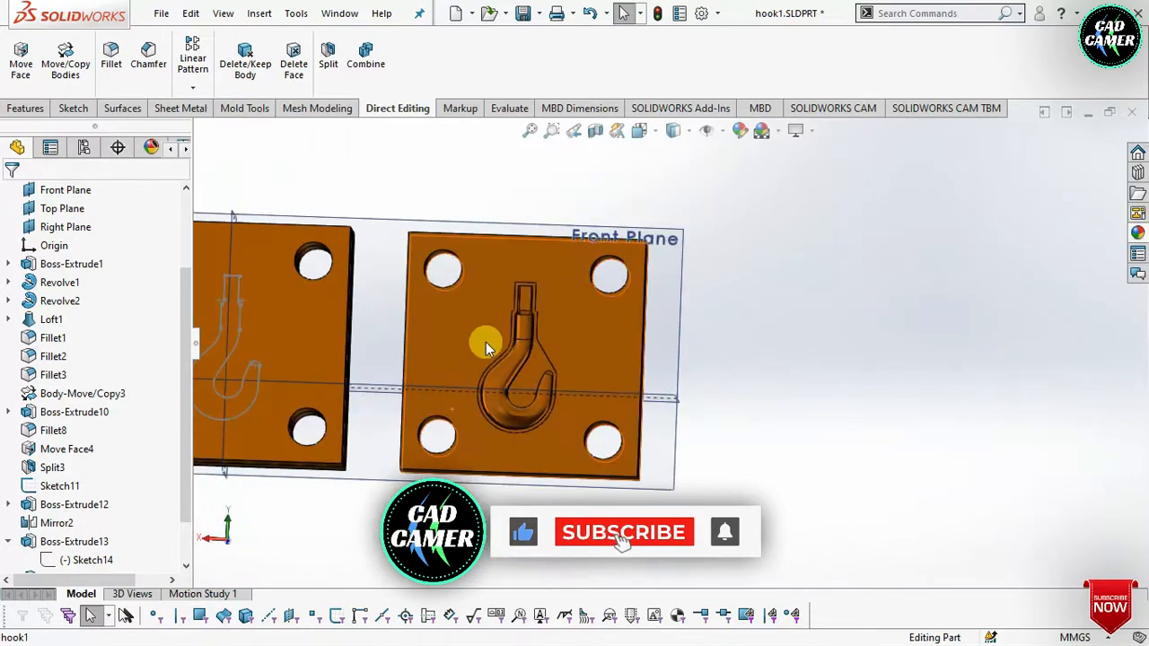
scroll(260, 315, "down", 4)
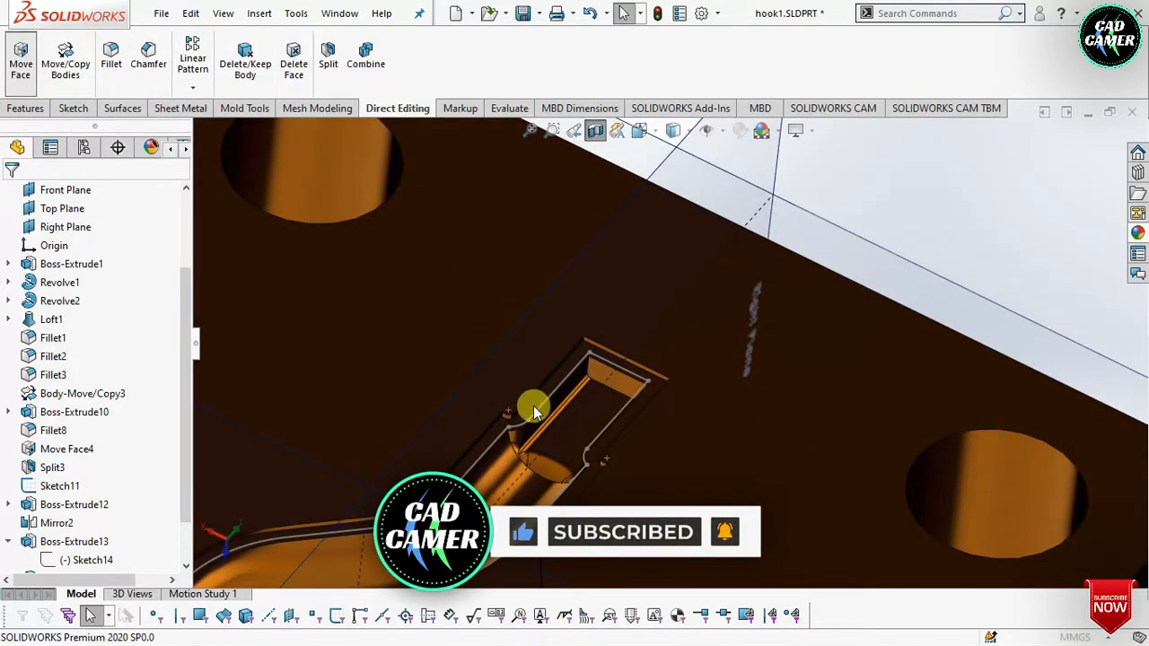
scroll(619, 395, "down", 4)
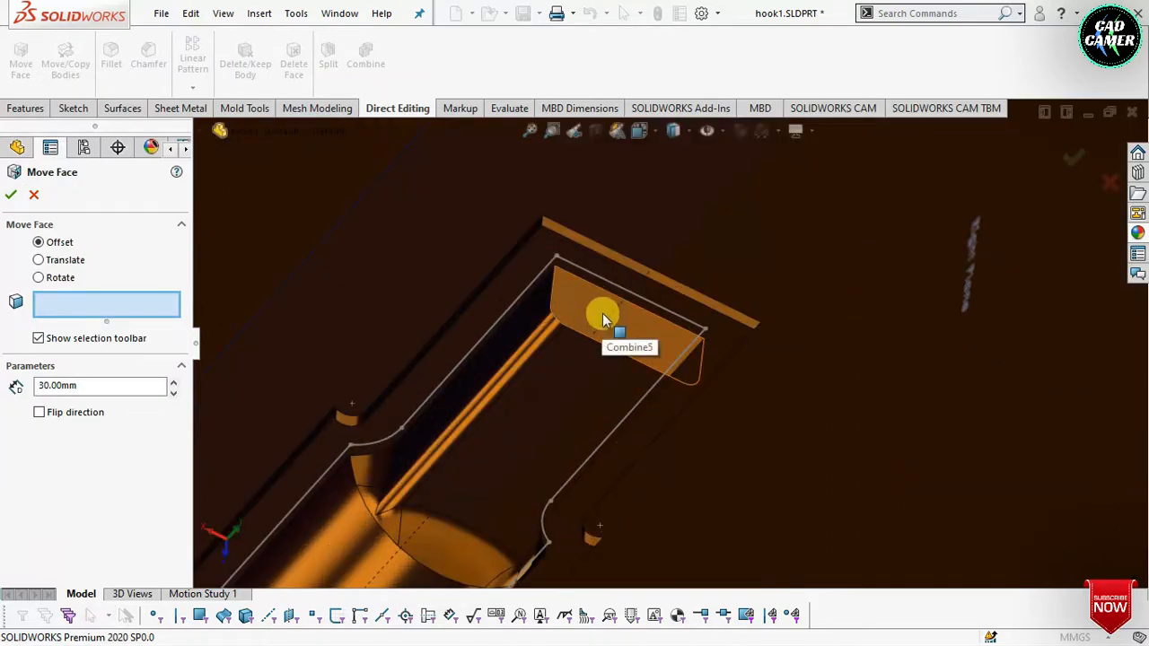
left_click(602, 313)
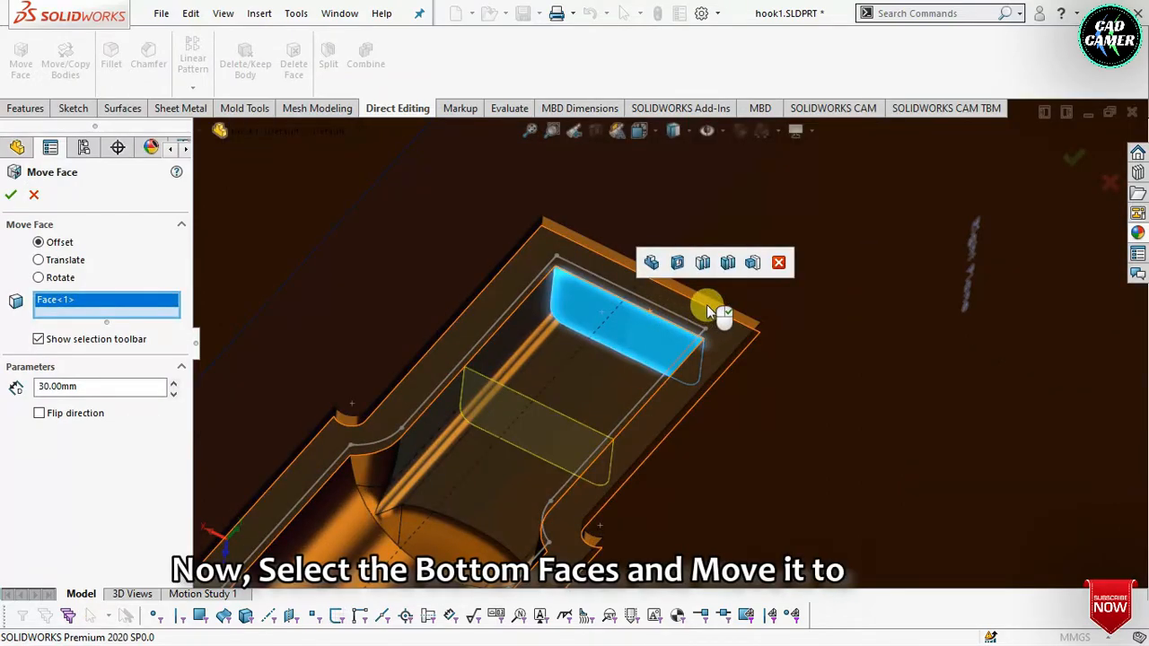
left_click(697, 293)
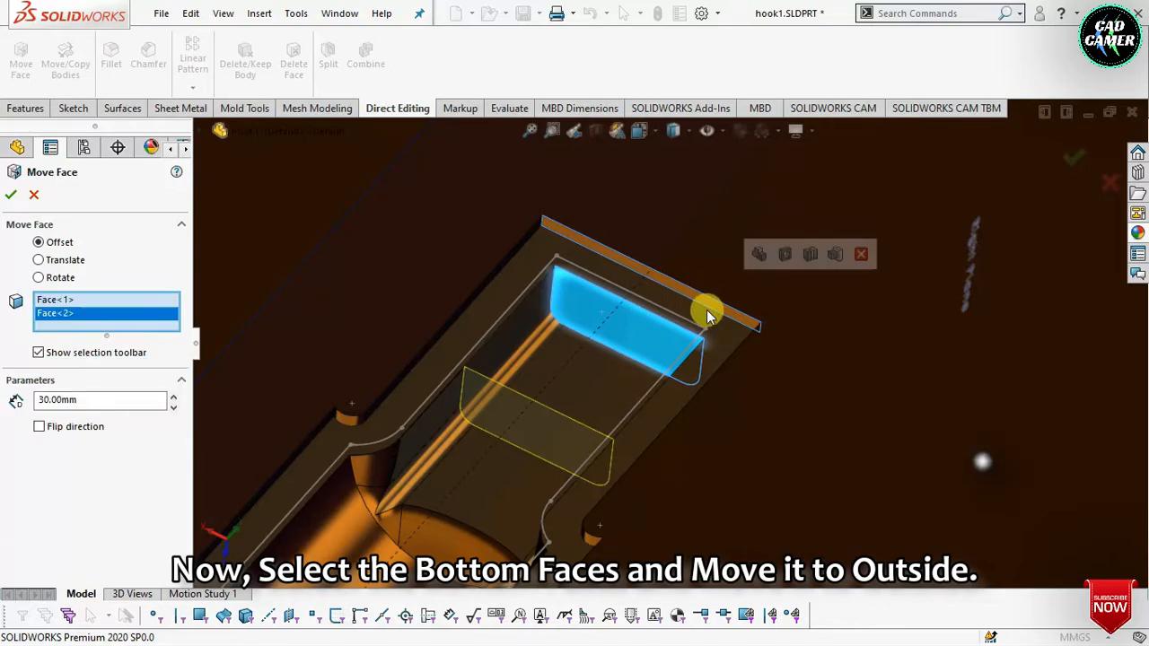
scroll(668, 324, "up", 5)
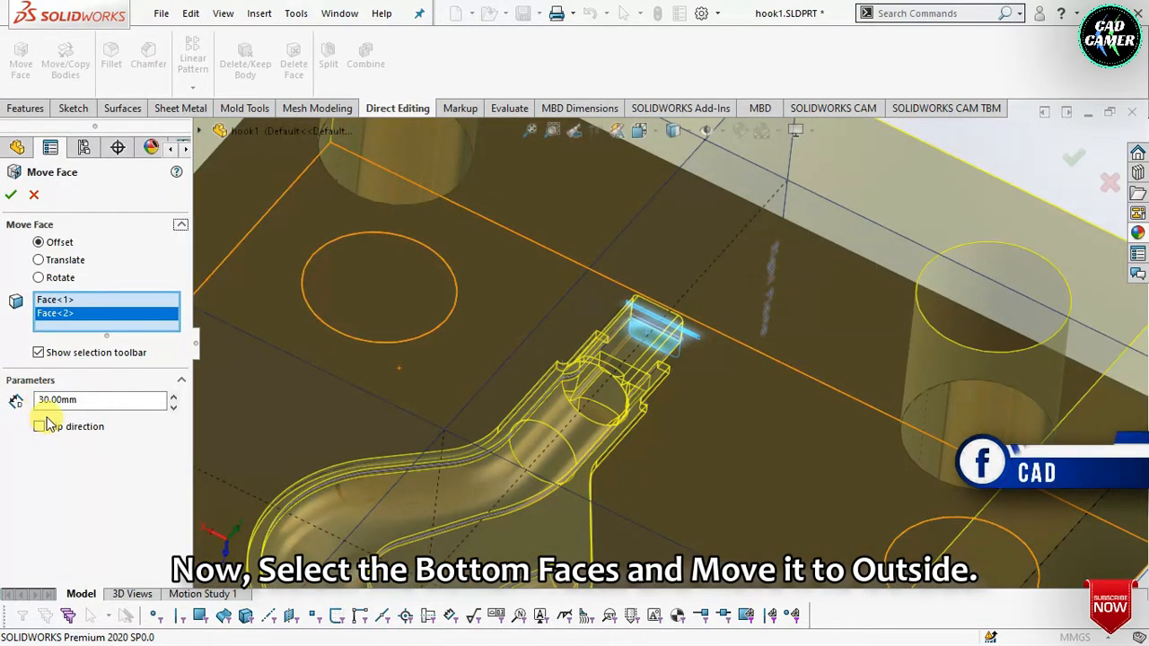
scroll(731, 384, "up", 3)
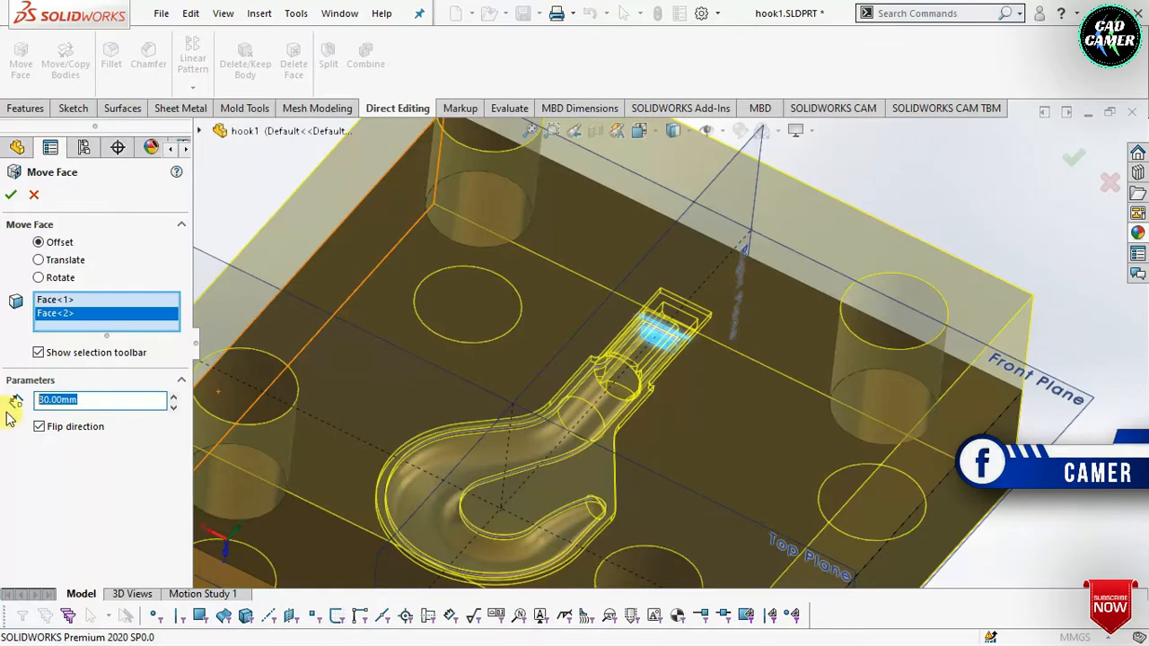
type("1")
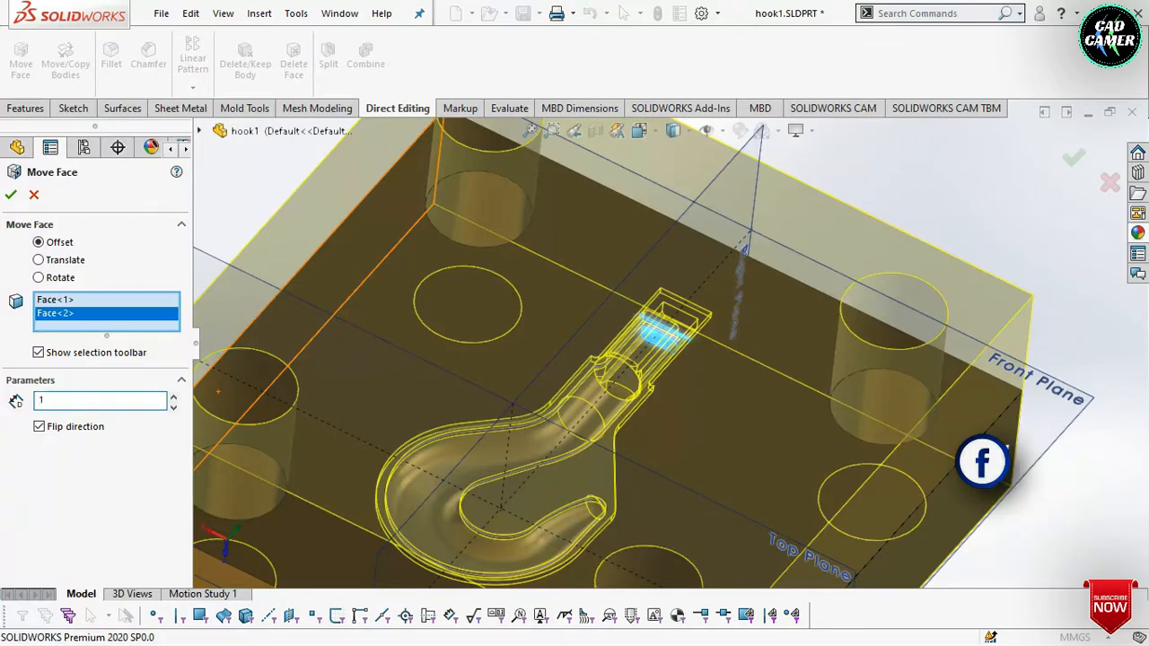
type("00")
key("Tab")
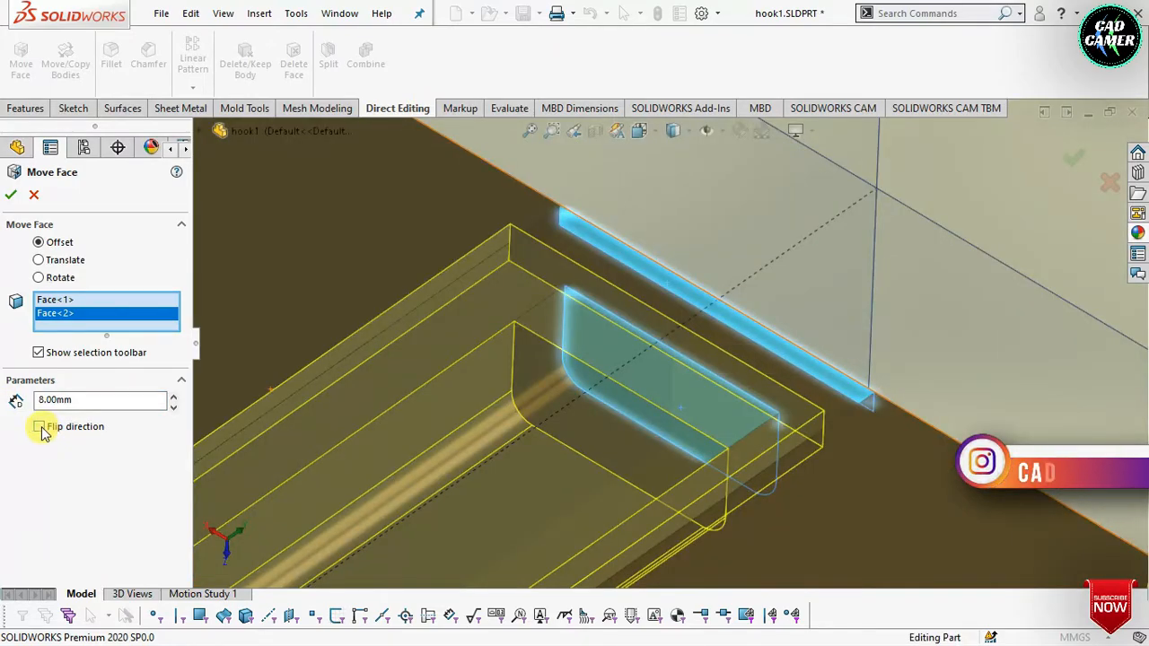
left_click(40, 427)
left_click(644, 399)
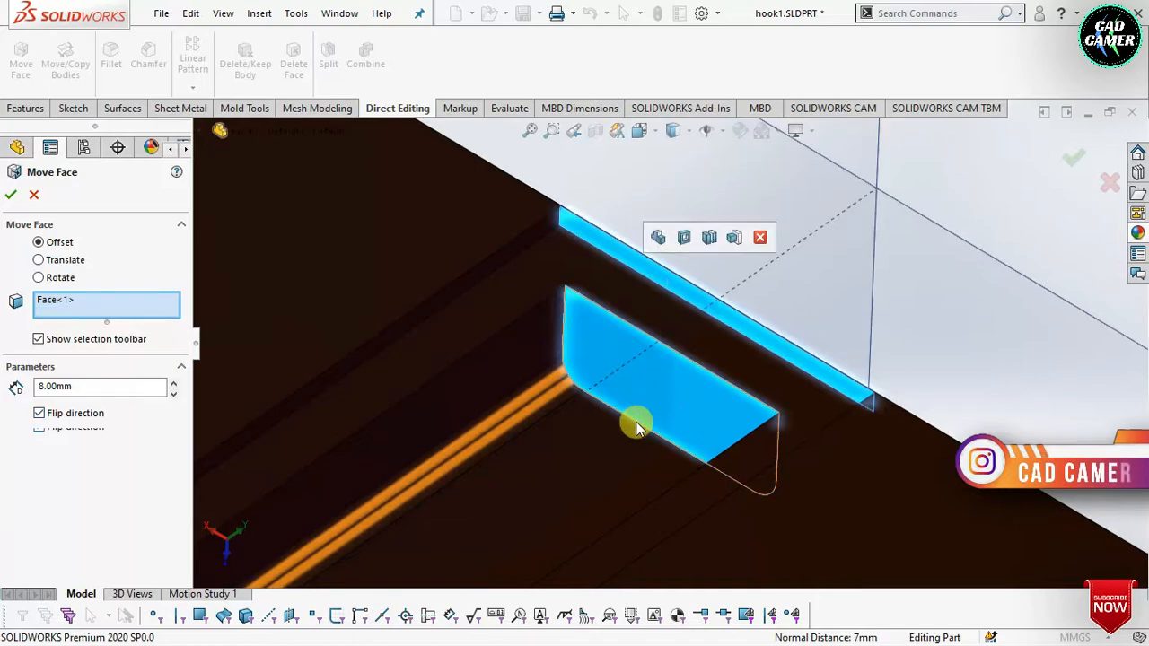
left_click(39, 414)
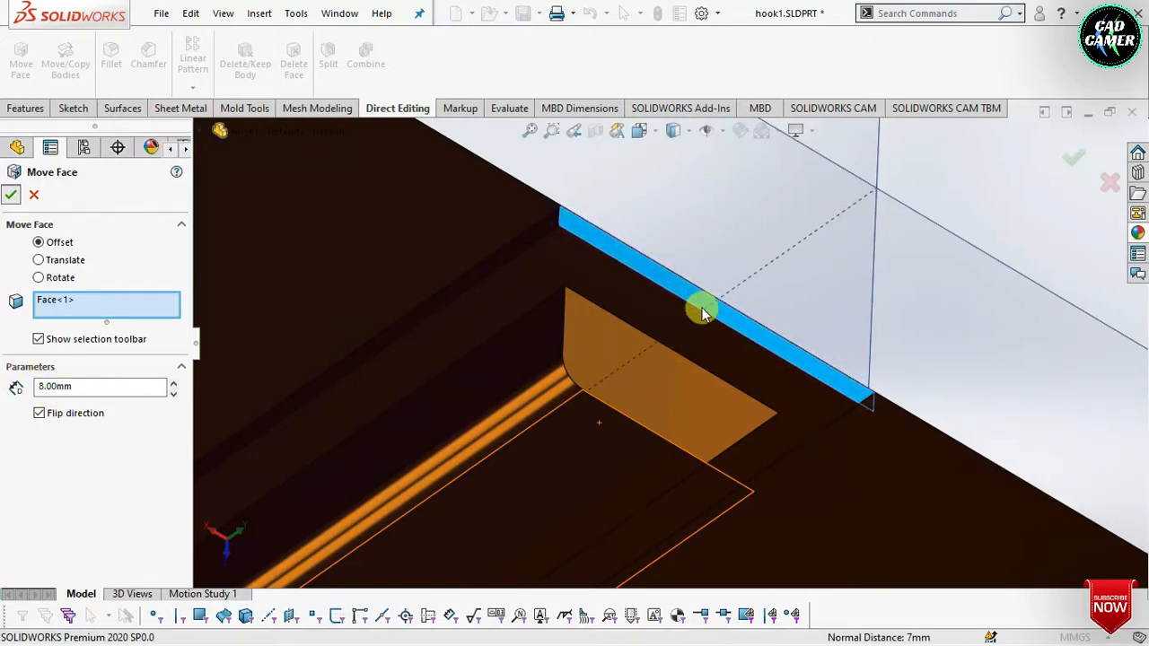
left_click(43, 414)
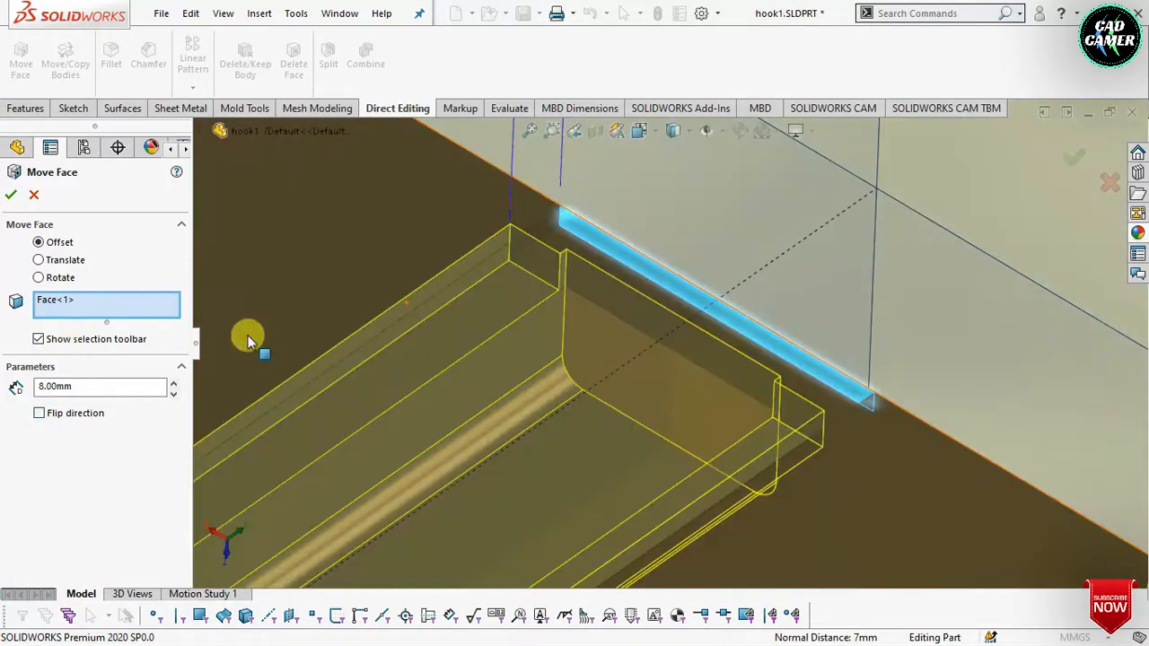
scroll(634, 393, "up", 3)
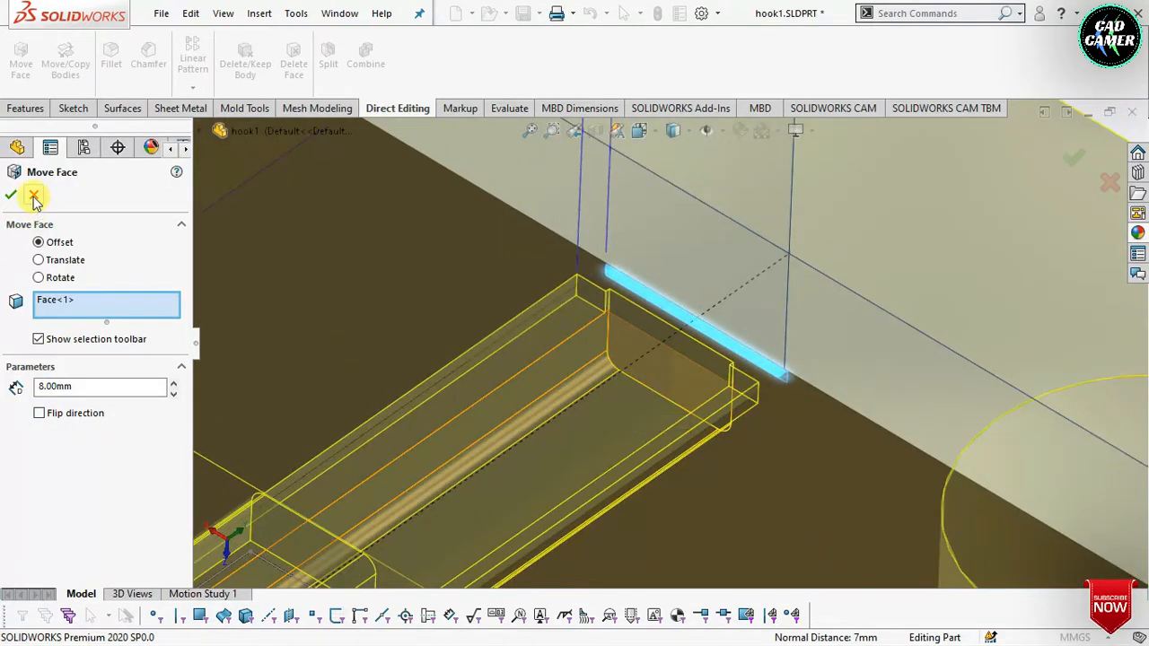
left_click(35, 198)
- Start a sketch on the end face of the hook cavity and convert the outline of that face into it
middle_click_drag(781, 332, 700, 372)
left_click(689, 381)
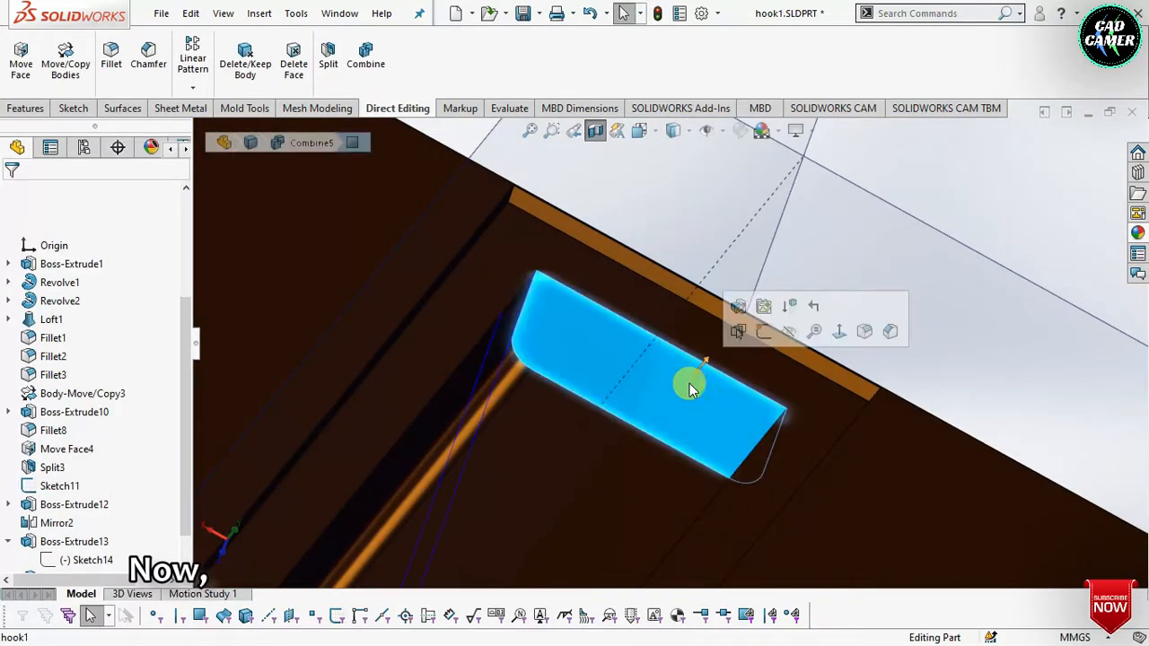
left_click(738, 328)
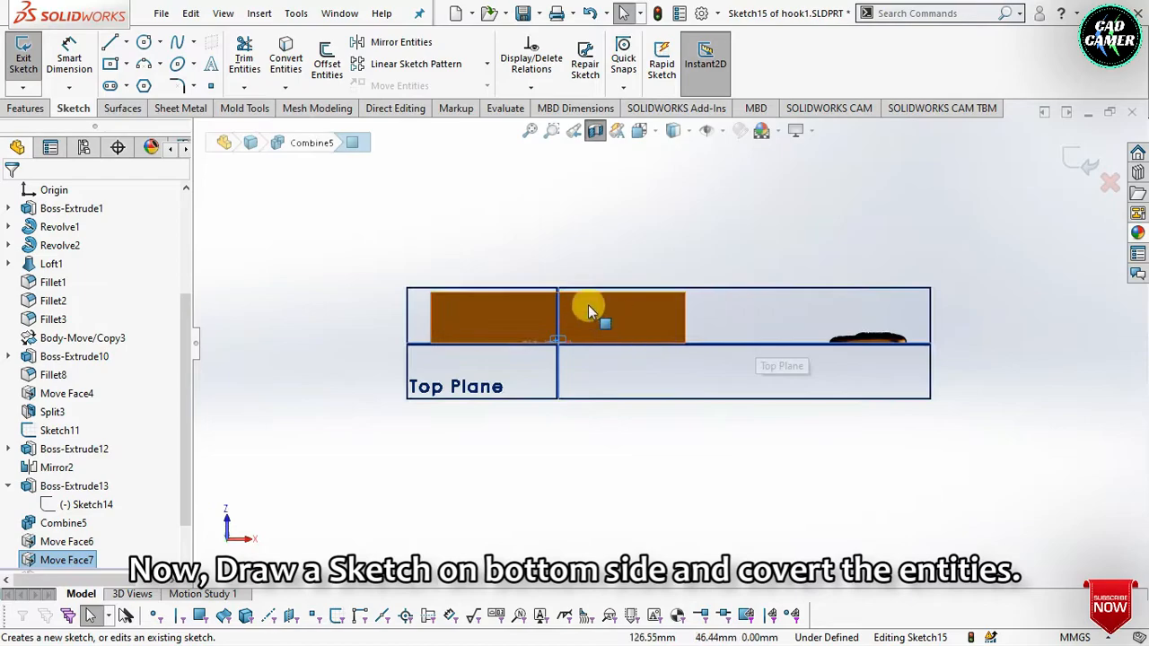
middle_click_drag(555, 366, 500, 463)
scroll(500, 464, "down", 5)
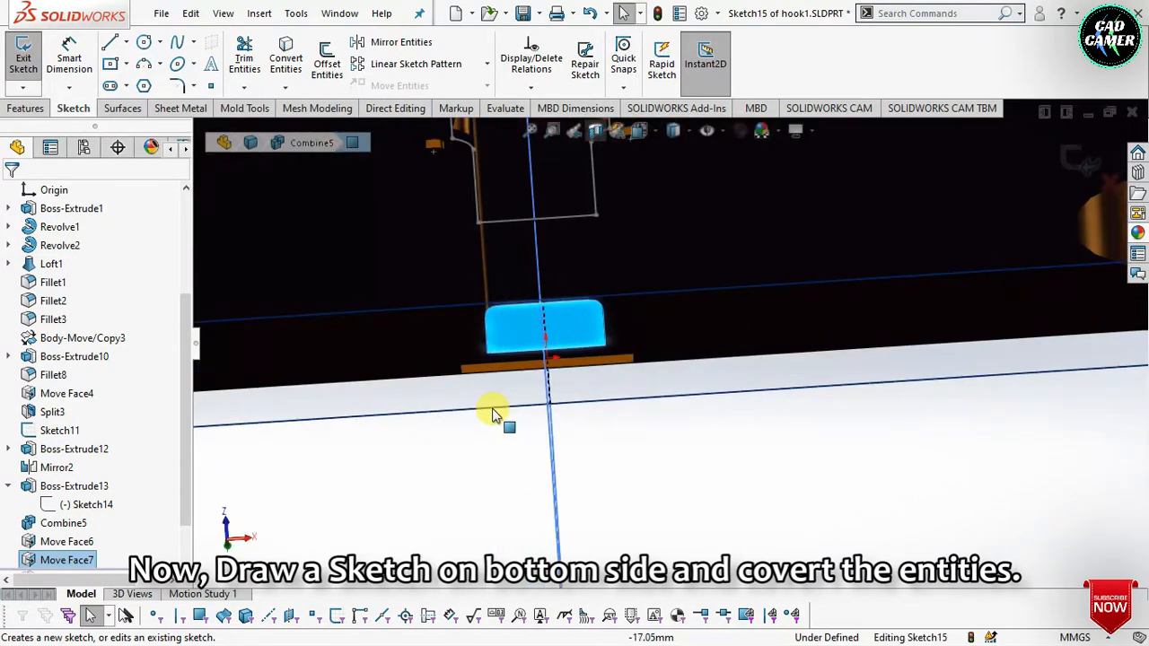
left_click(284, 74)
- Convert the outline of the narrow recess face at the block's edge into the same sketch
mouse_move(587, 351)
middle_mouse_down()
mouse_move(575, 301)
mouse_move(584, 225)
middle_mouse_up()
left_click(285, 68)
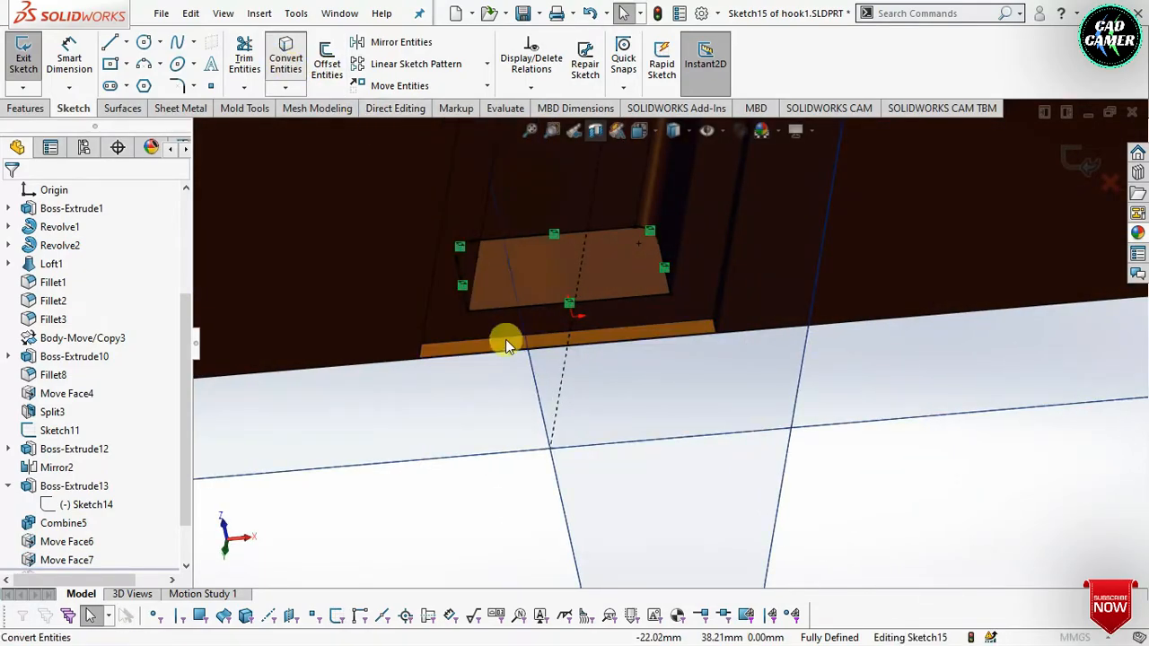
scroll(507, 342, "down", 2)
left_click(505, 350)
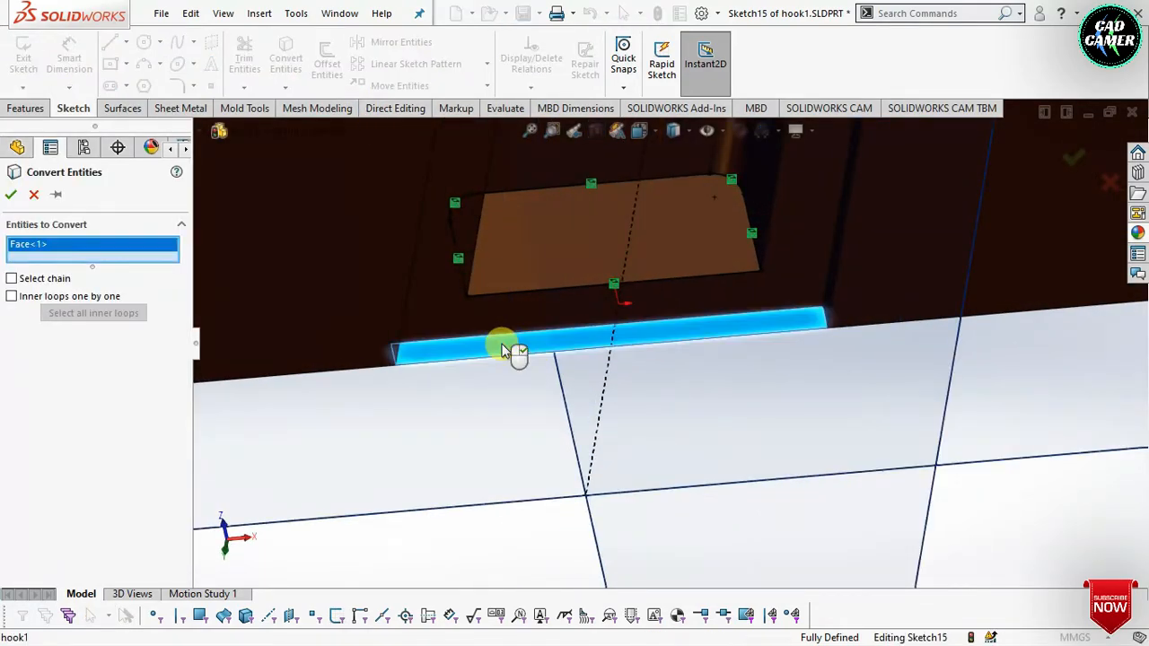
left_click(10, 196)
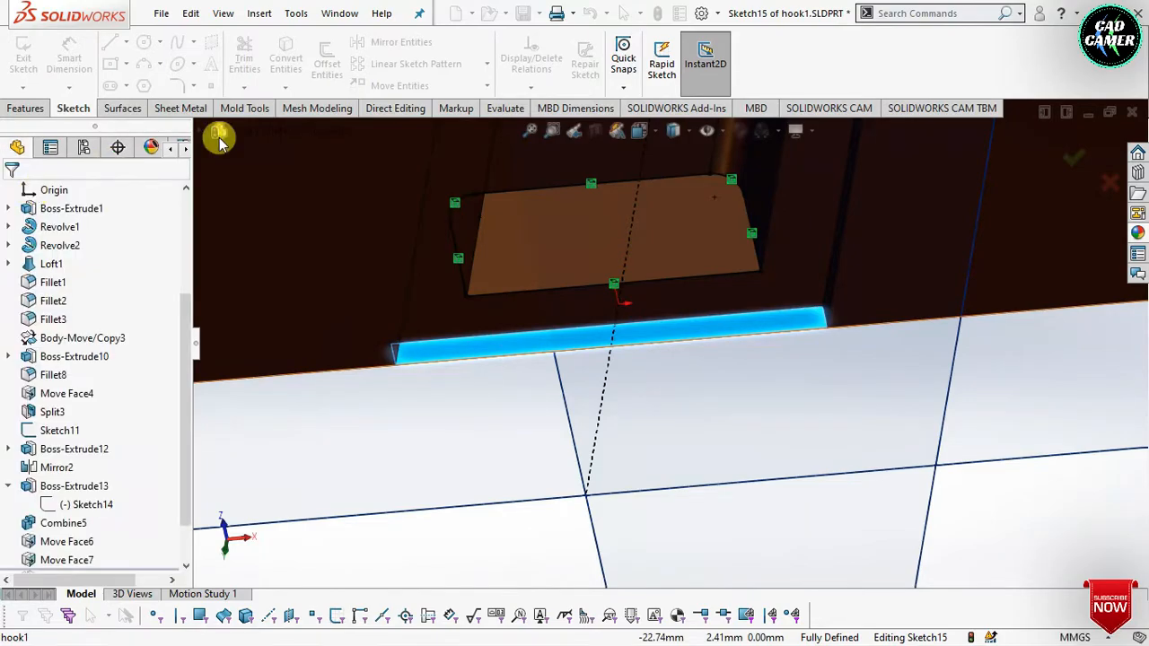
- Cut-extrude both converted sketch regions outward through the edge of the mould block as a Blind cut of 200 mm
left_click(25, 108)
left_click(249, 71)
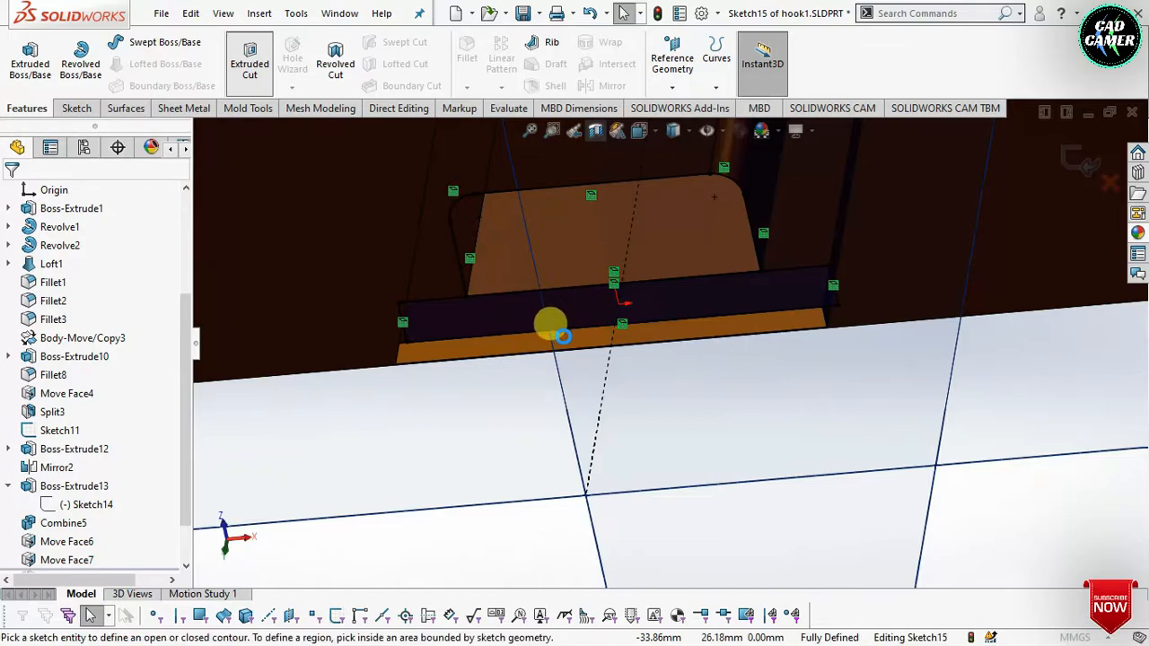
middle_click_drag(580, 384, 549, 61)
scroll(787, 463, "up", 5)
scroll(787, 463, "up", 5)
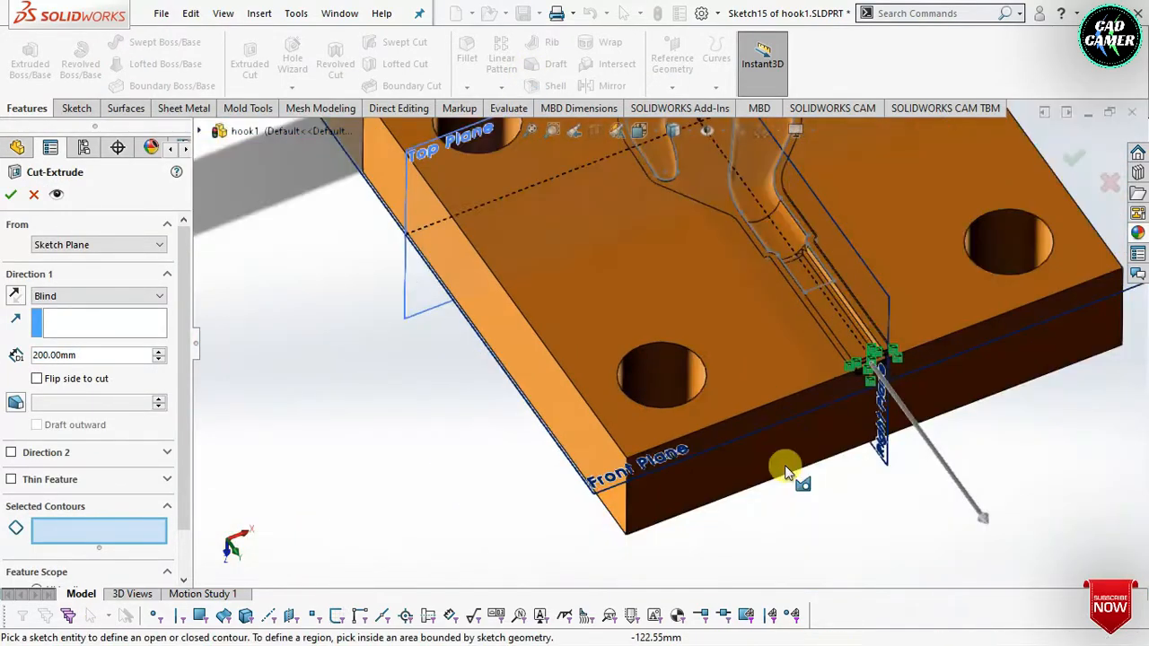
middle_click_drag(745, 387, 987, 191)
scroll(987, 191, "up", 3)
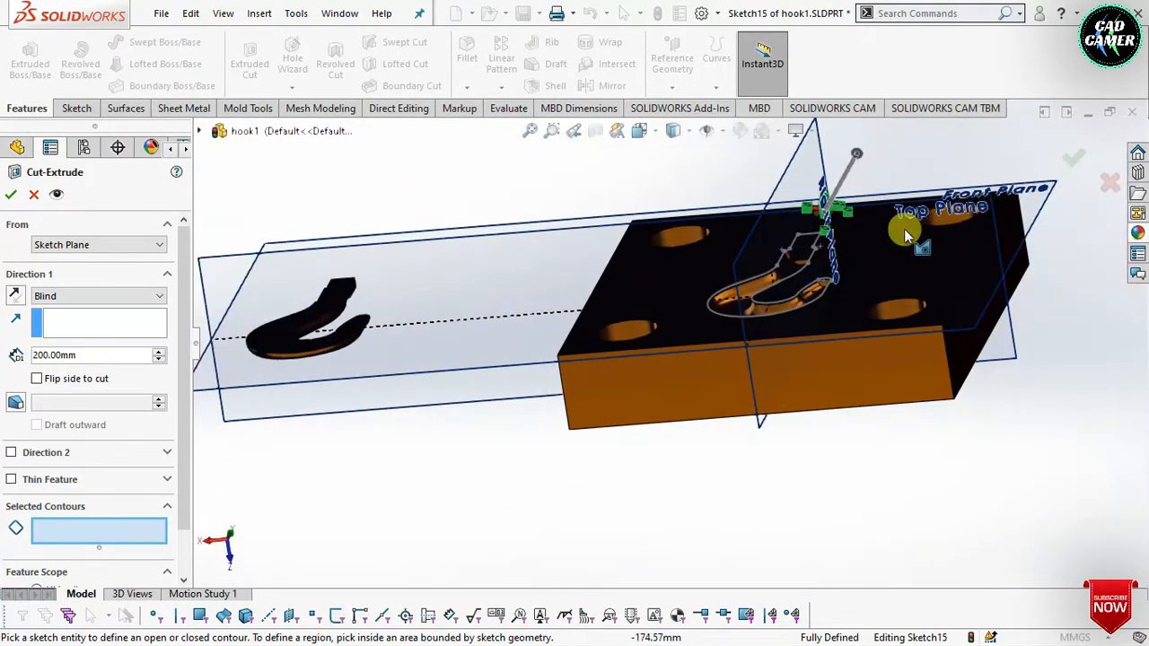
scroll(769, 241, "down", 9)
middle_click_drag(562, 256, 644, 317)
scroll(644, 318, "down", 2)
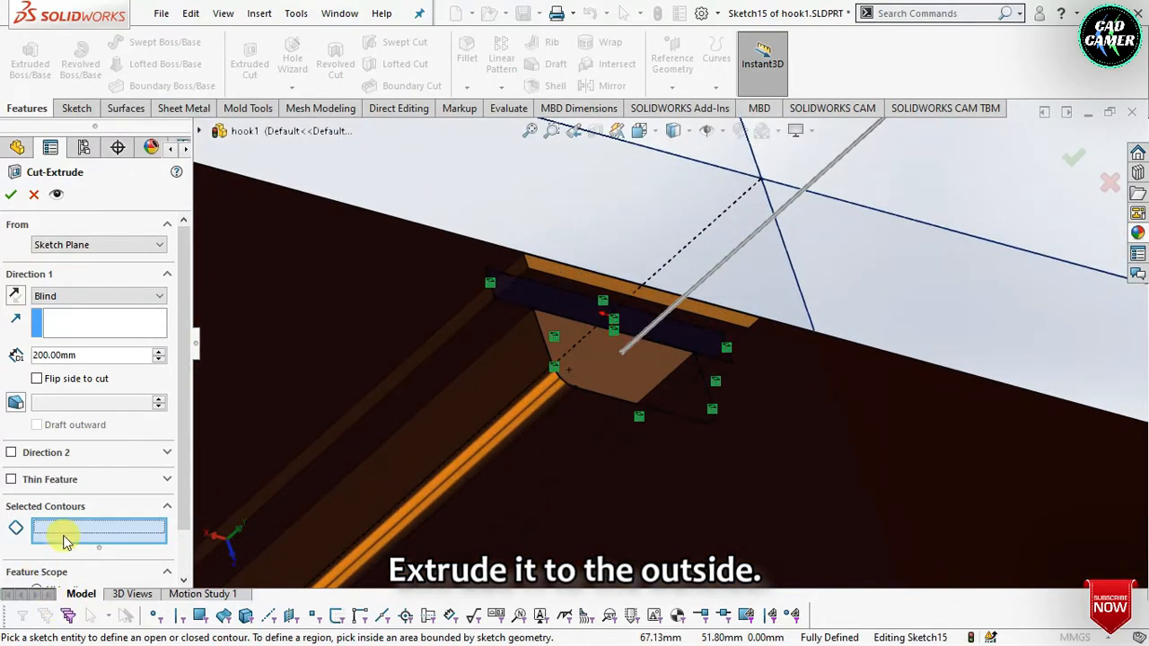
left_click(628, 352)
mouse_move(616, 315)
middle_mouse_down()
mouse_move(563, 272)
mouse_move(569, 302)
mouse_move(580, 295)
mouse_move(553, 299)
mouse_move(569, 313)
mouse_move(579, 248)
mouse_move(477, 253)
middle_mouse_up()
left_click(477, 254)
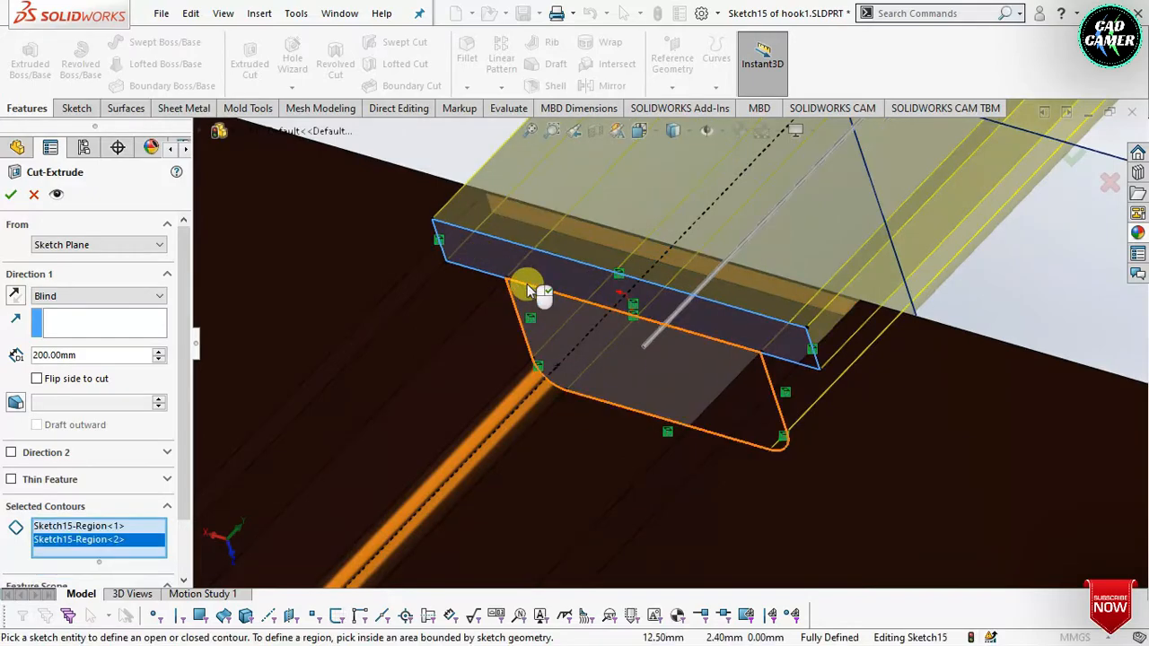
left_click(11, 195)
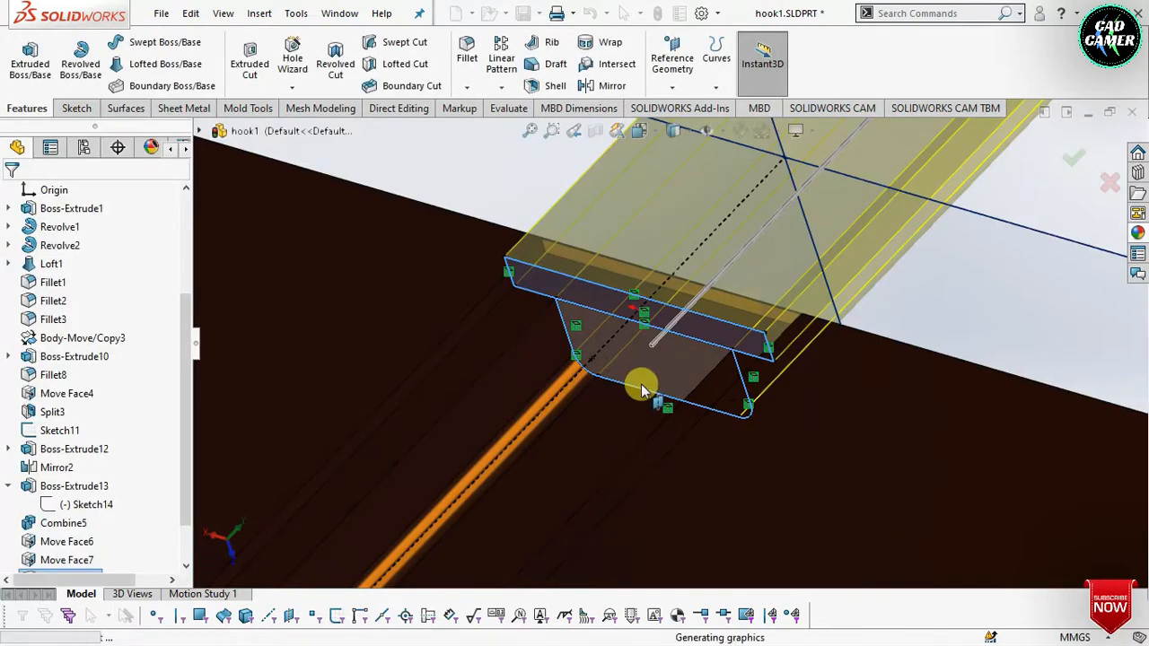
- Examine the hook cavity and its open end channel in the sectioned mould, and leave the section view
left_click(692, 323)
scroll(616, 384, "up", 3)
scroll(585, 475, "up", 4)
scroll(556, 500, "down", 3)
middle_click_drag(608, 485, 473, 399)
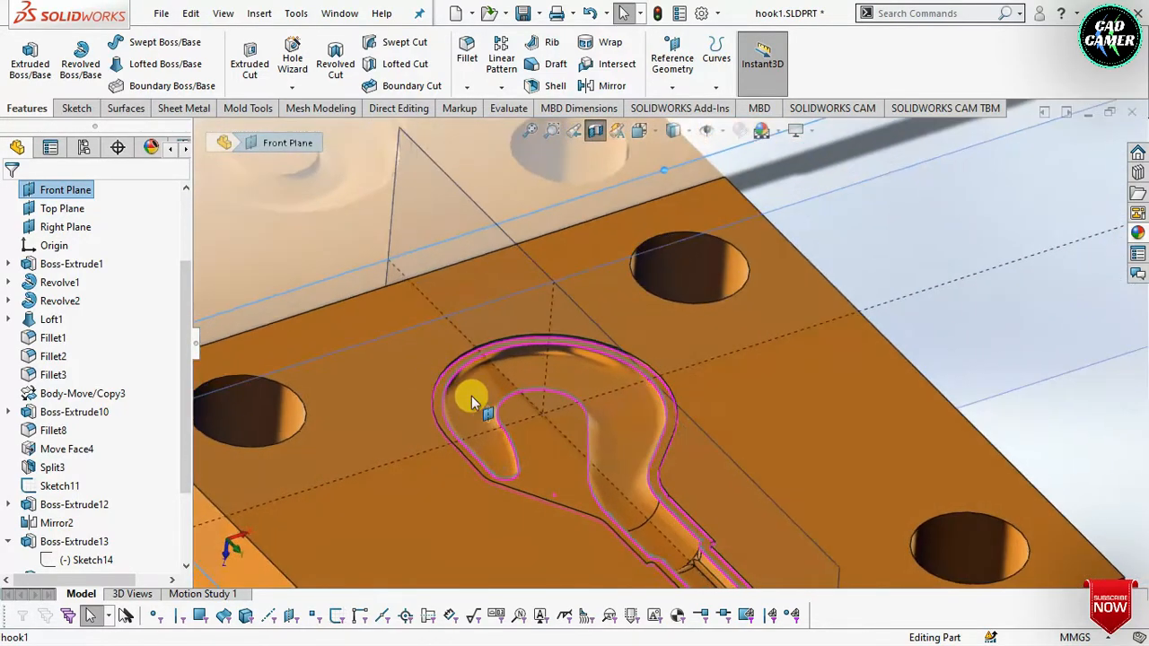
scroll(475, 401, "up", 4)
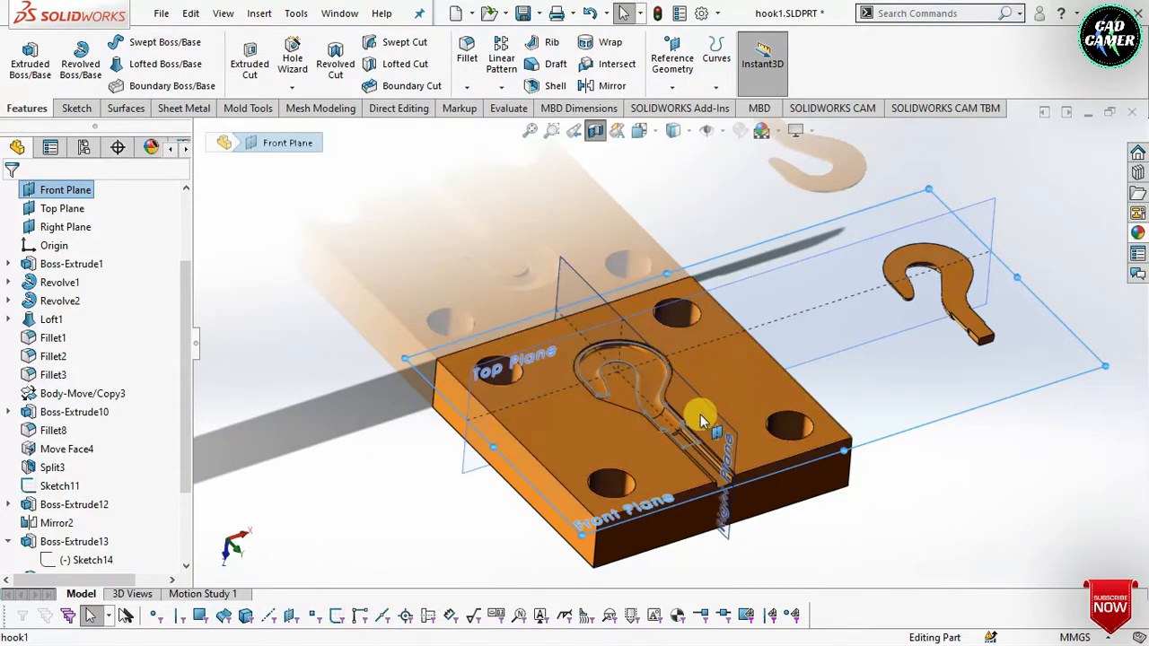
scroll(698, 444, "down", 2)
middle_click_drag(698, 511, 642, 151)
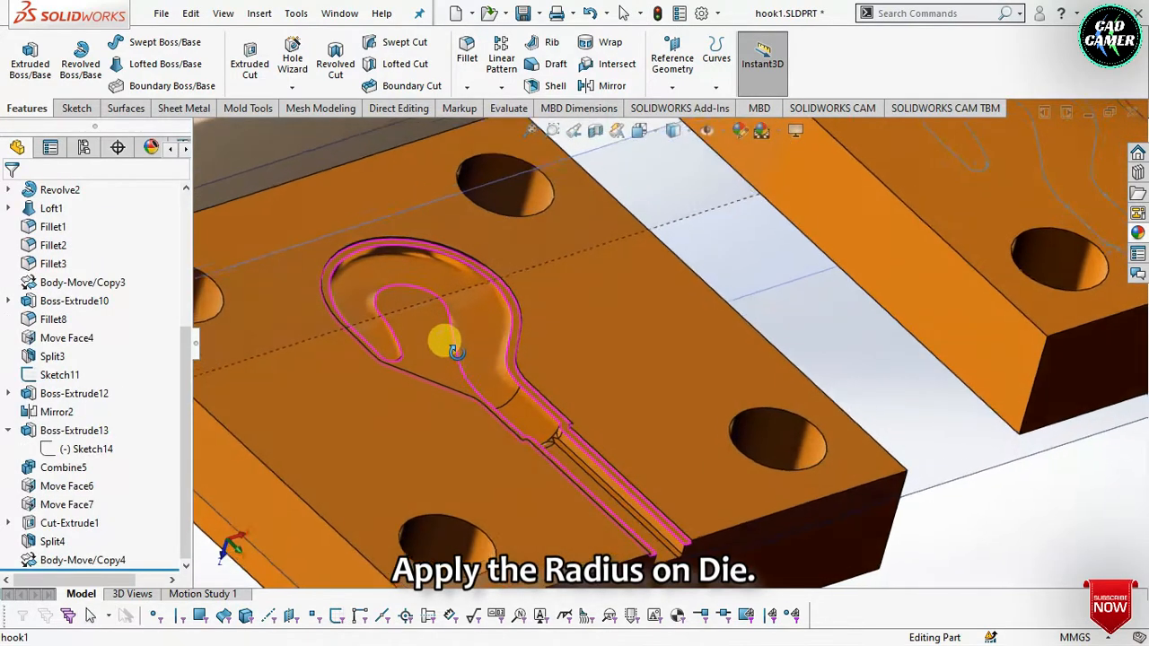
- Fillet the hook cavity face and the adjoining shank face of the die block with a 2 mm symmetric radius
left_click(465, 52)
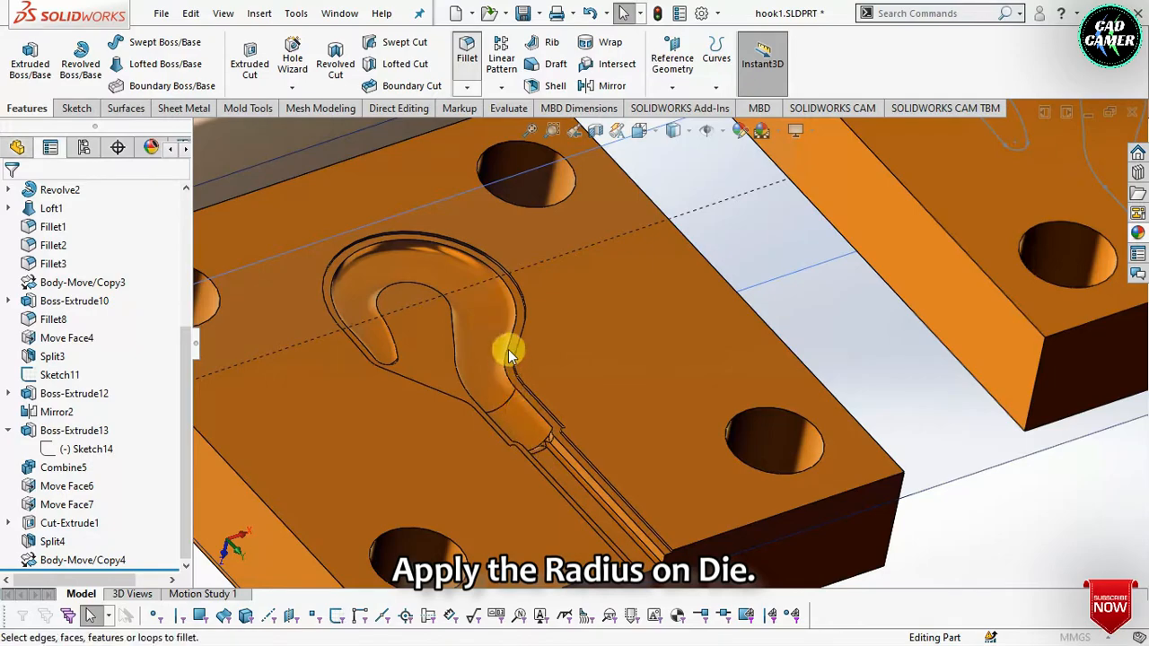
scroll(493, 348, "down", 2)
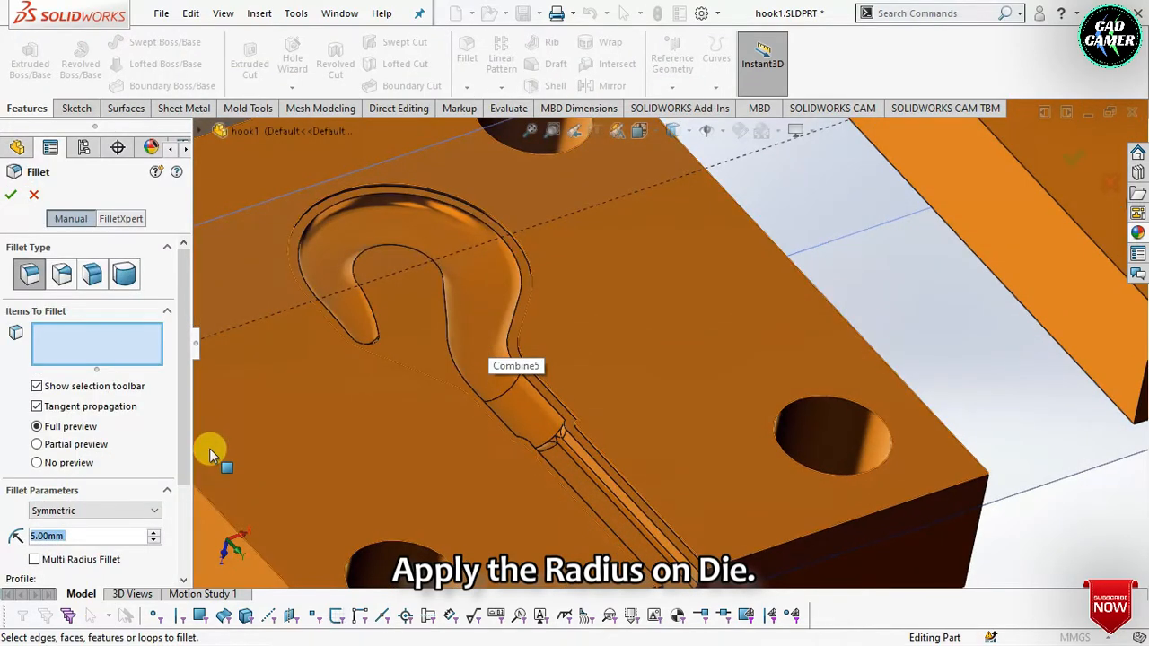
type("2")
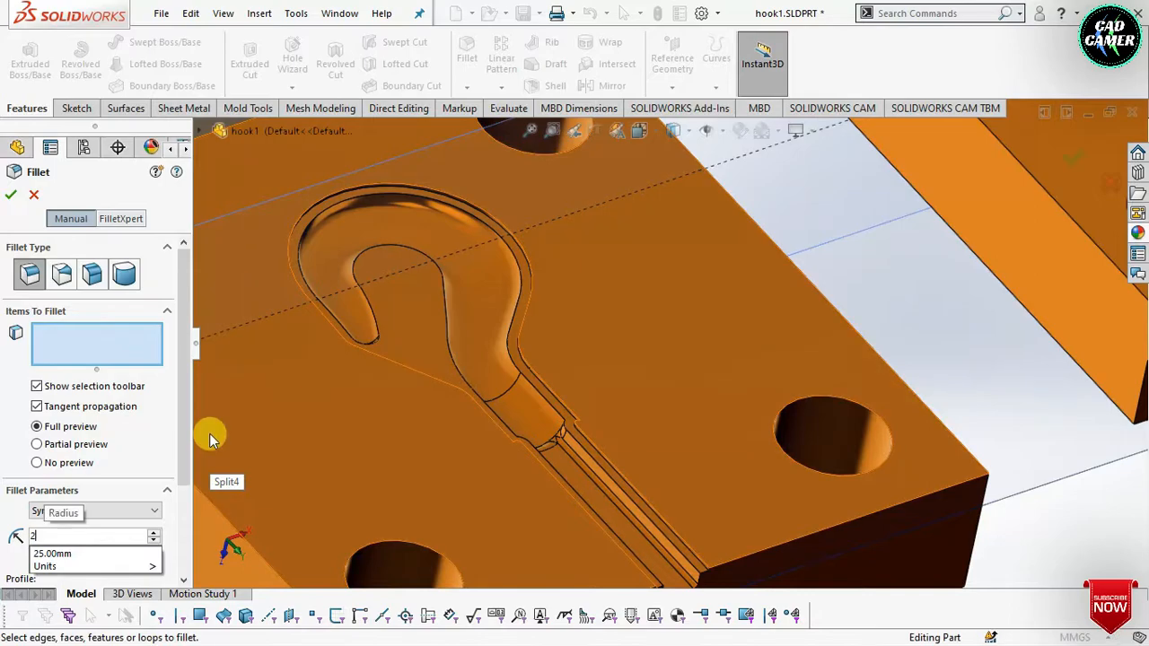
key("Return")
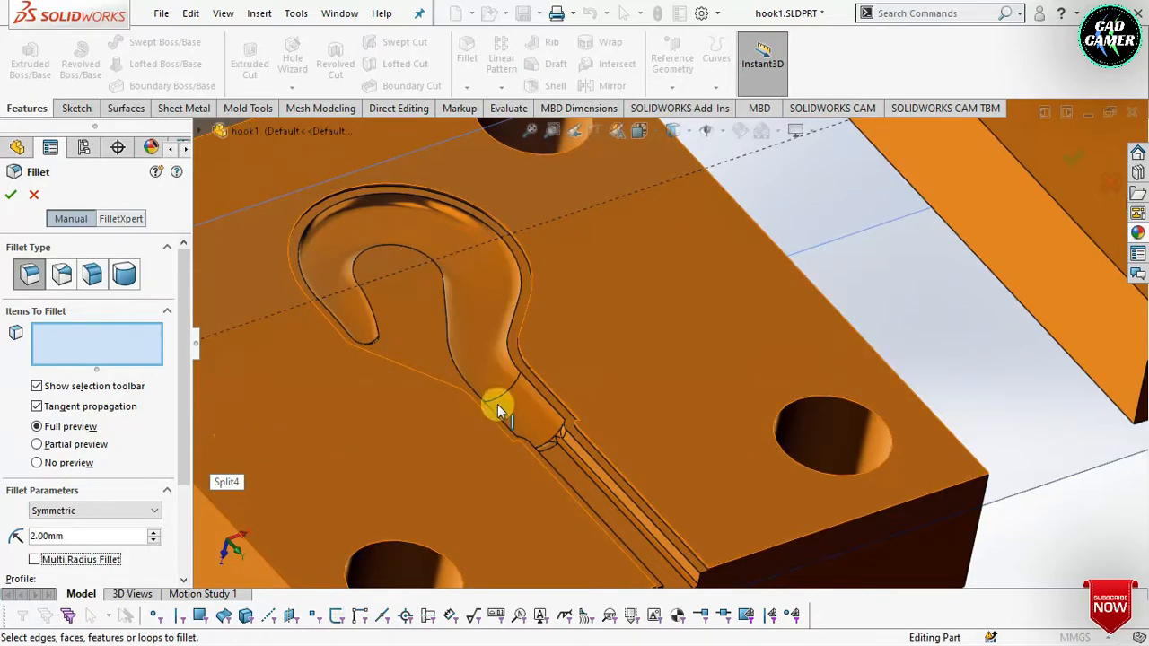
left_click(511, 408)
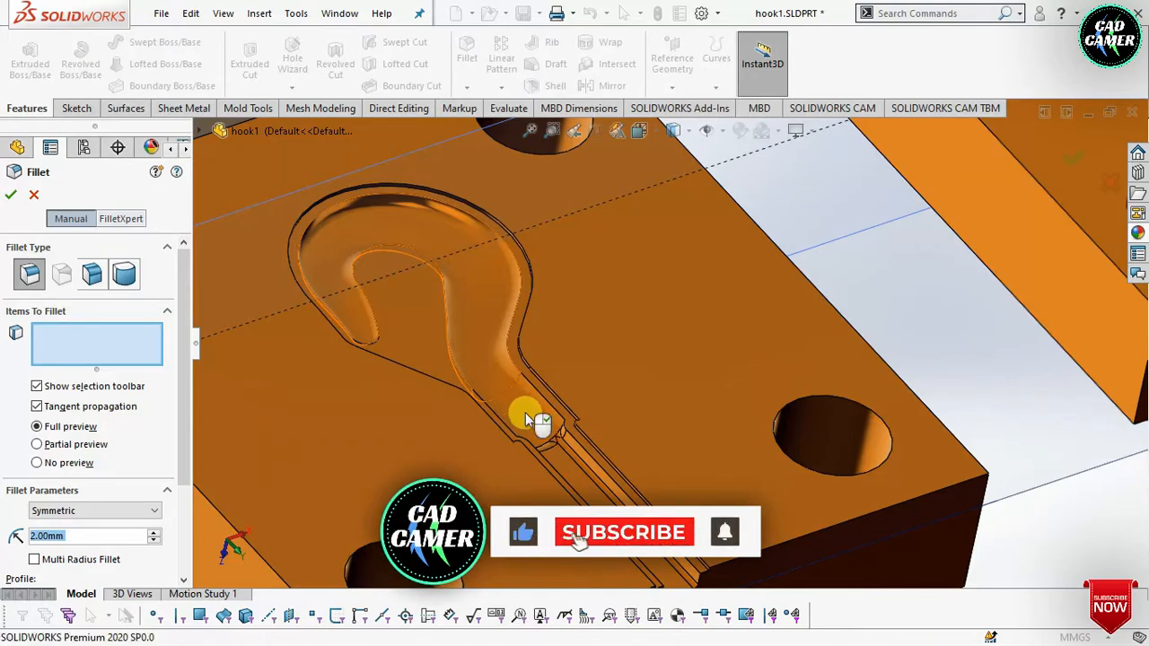
left_click(529, 417)
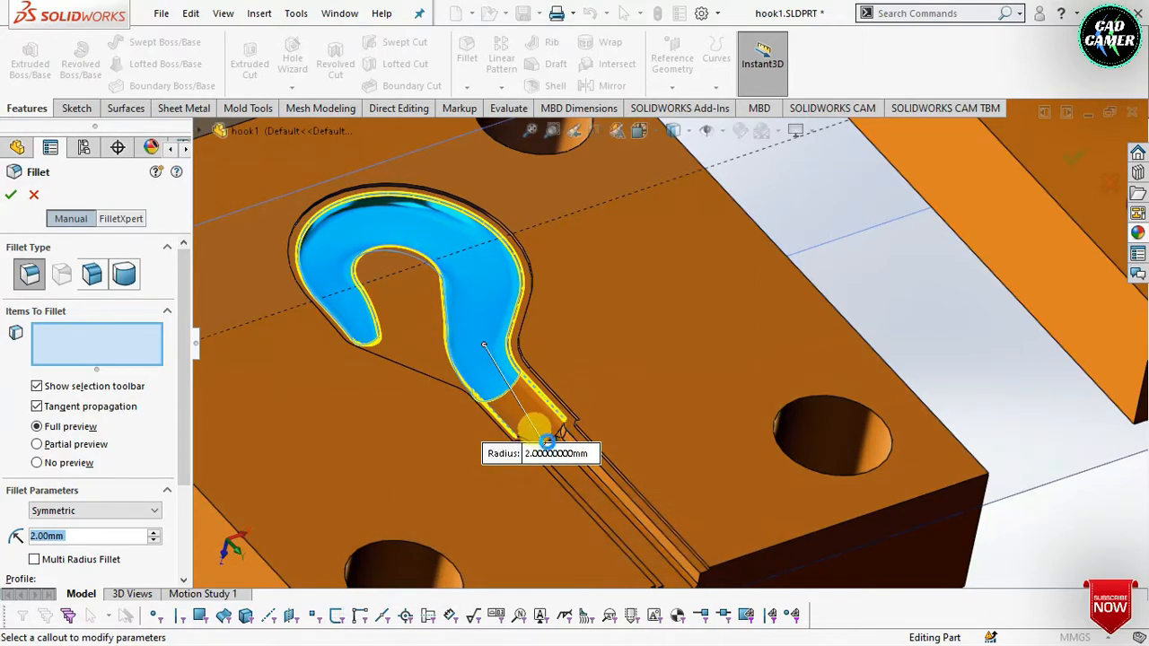
left_click(541, 406)
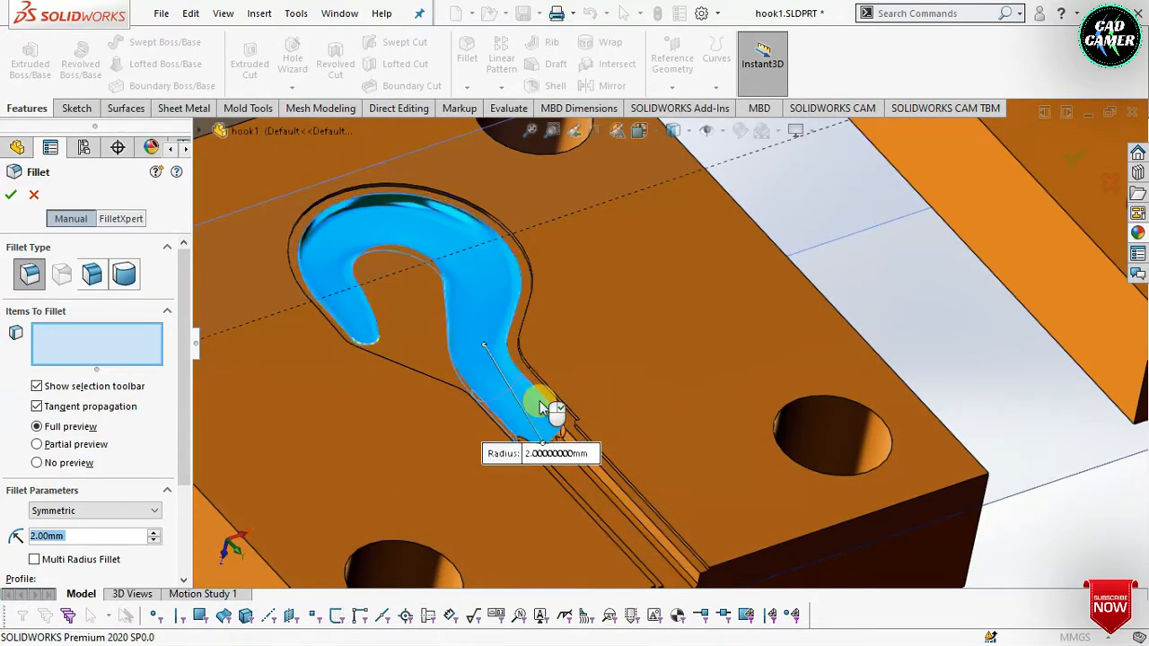
left_click(561, 444)
scroll(567, 451, "down", 5)
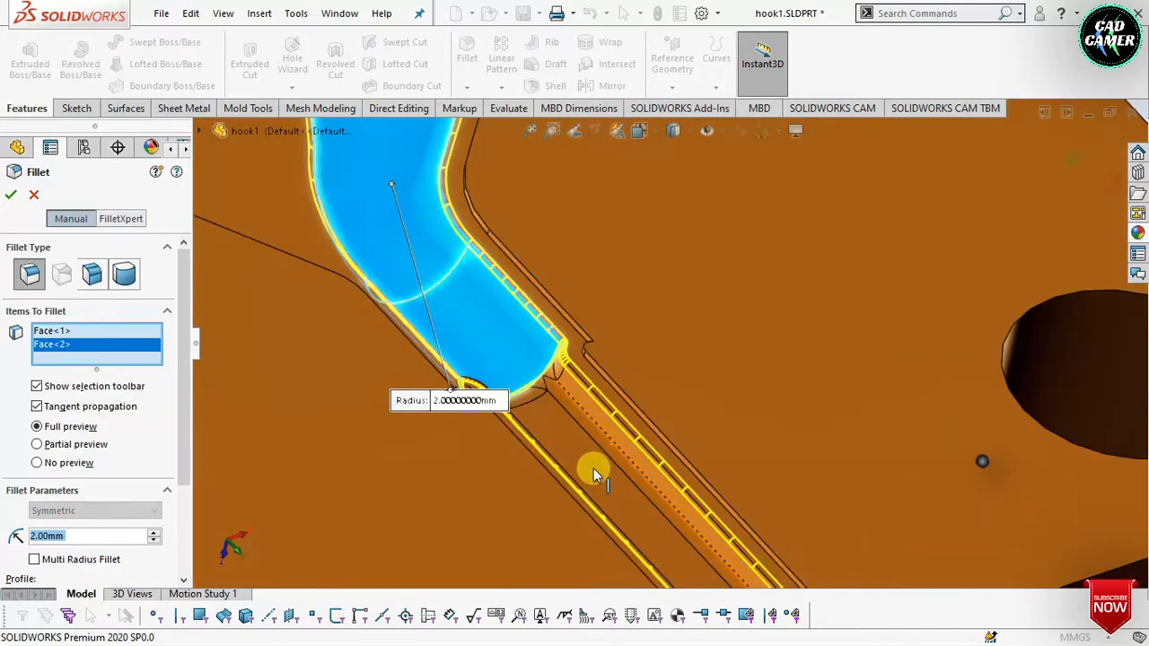
mouse_move(567, 450)
middle_mouse_down()
mouse_move(536, 434)
mouse_move(572, 440)
mouse_move(585, 456)
middle_mouse_up()
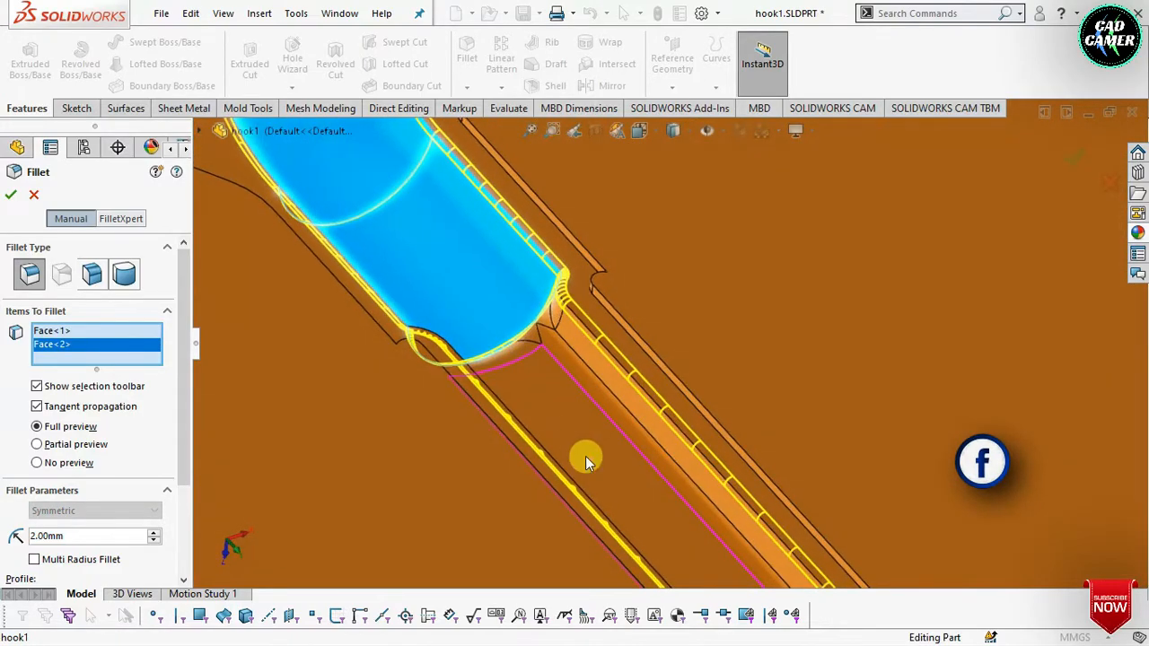
scroll(579, 451, "up", 3)
scroll(579, 452, "up", 7)
right_click(548, 453)
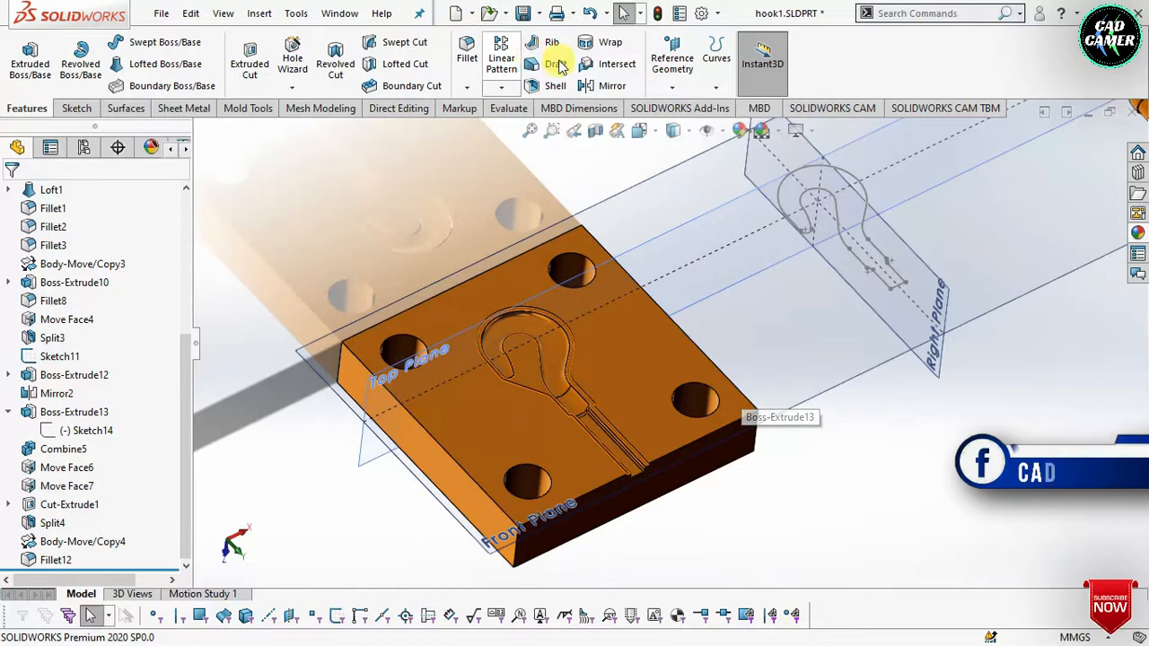
- Create a reference plane offset 30 mm outward from the long side face of the die block
left_click(650, 76)
left_click(667, 110)
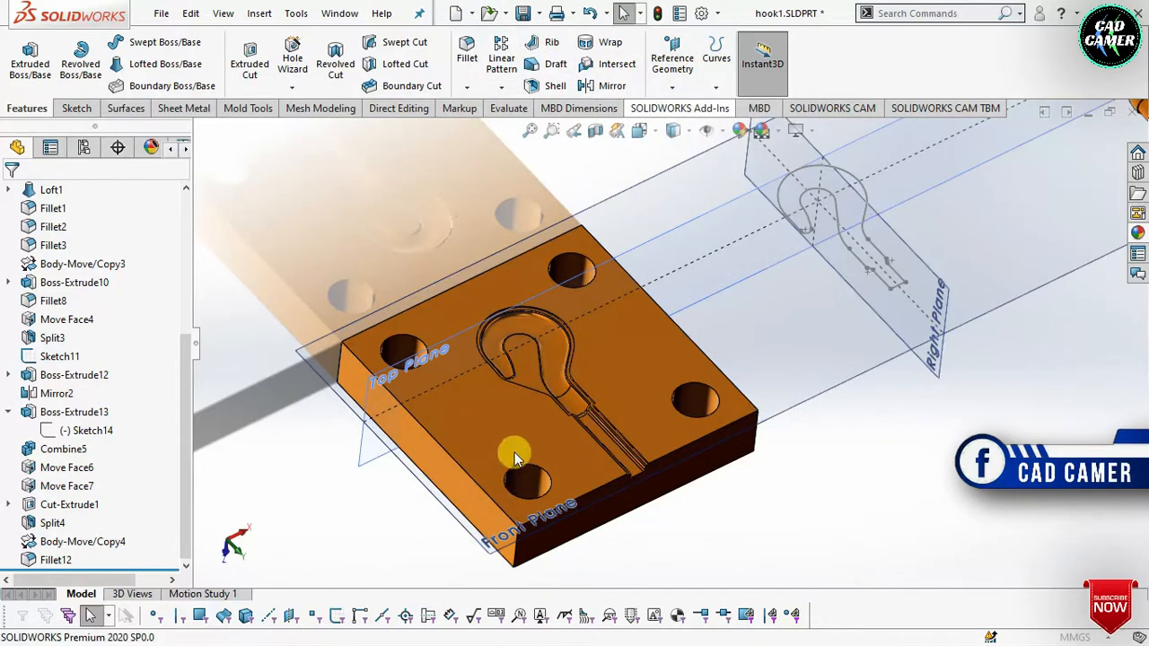
scroll(504, 418, "up", 1)
scroll(478, 447, "down", 2)
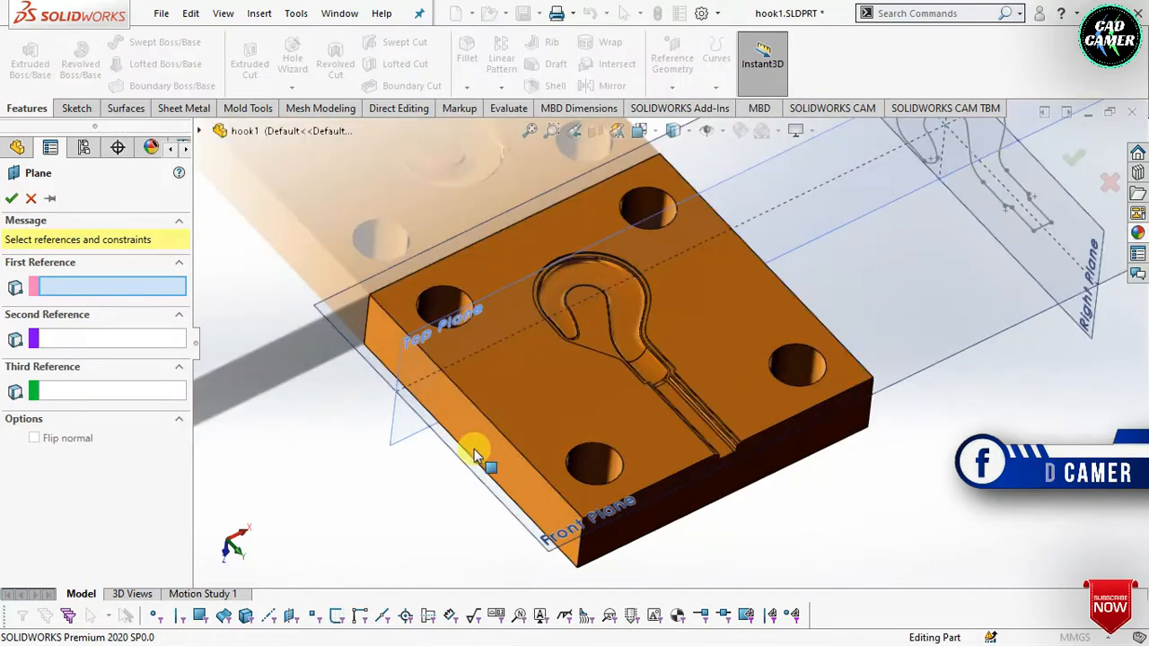
left_click(473, 443)
scroll(461, 448, "up", 2)
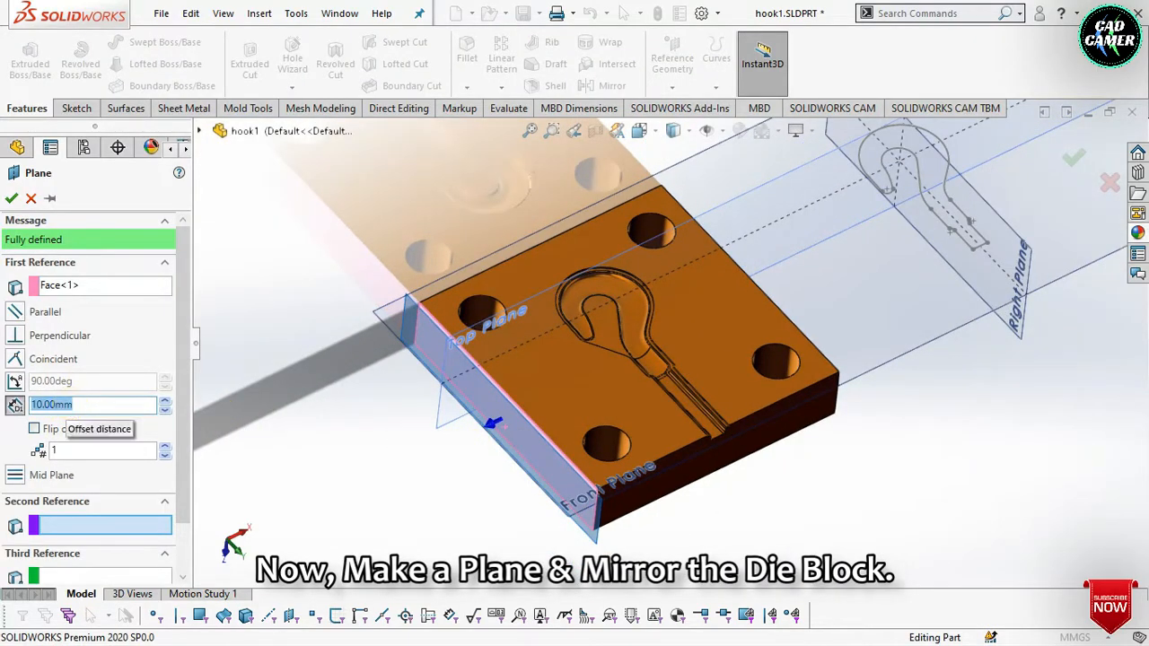
type("30")
key("Return")
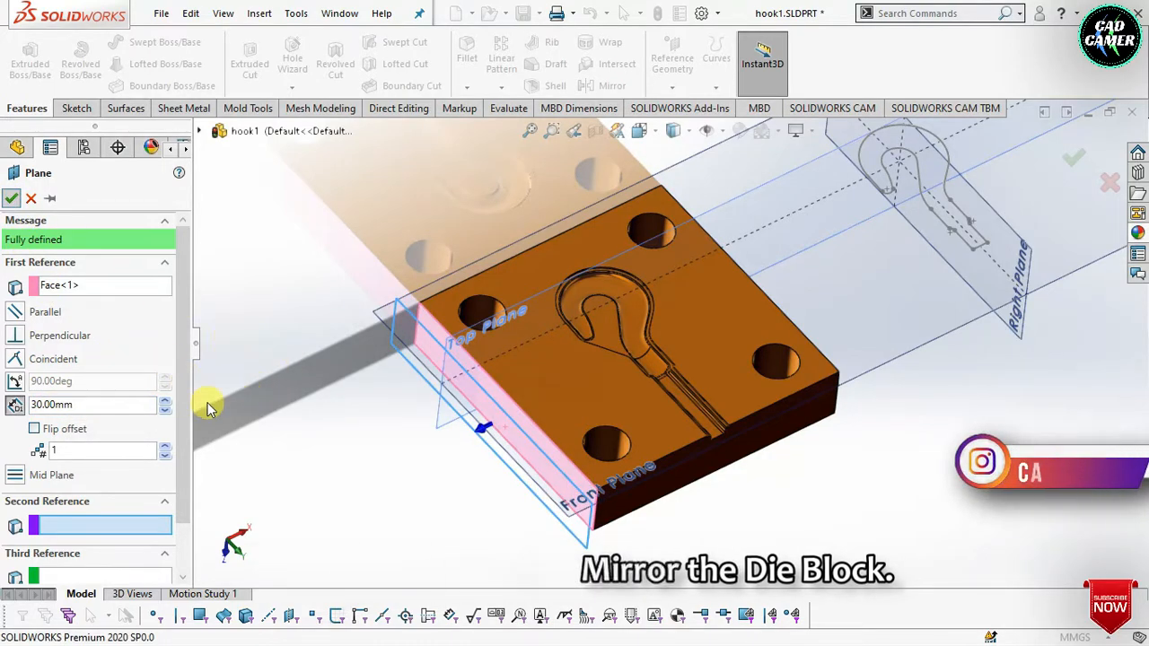
right_click(268, 372)
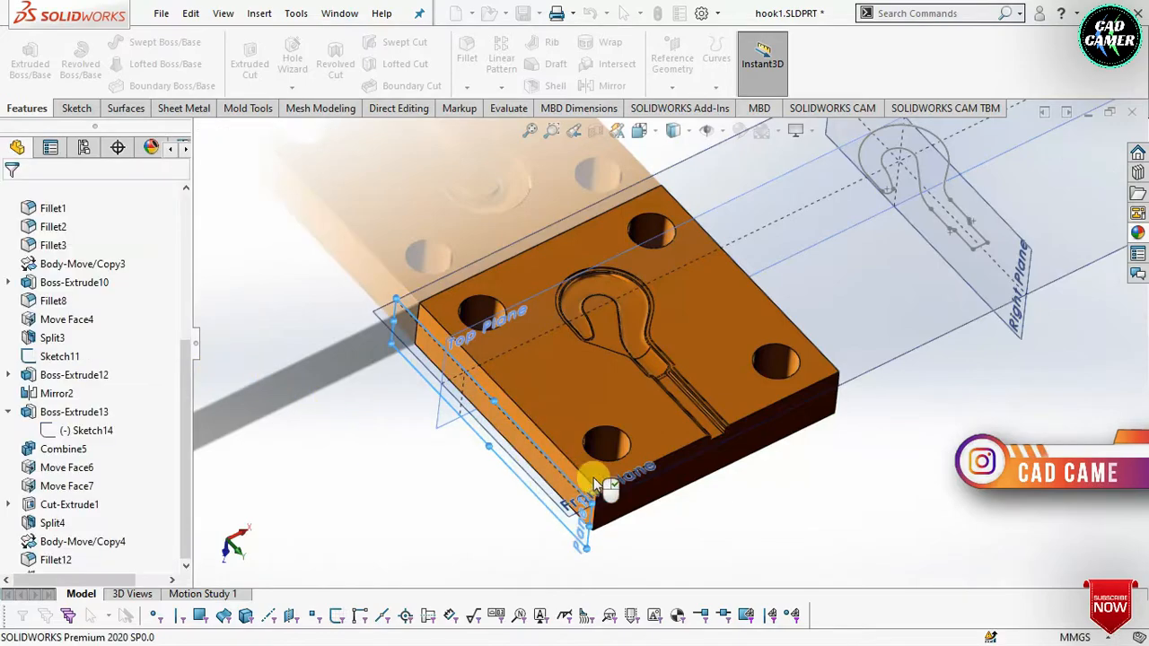
- Mirror the filleted die block body about the new offset plane without merging solids
scroll(844, 489, "up", 2)
scroll(857, 482, "down", 3)
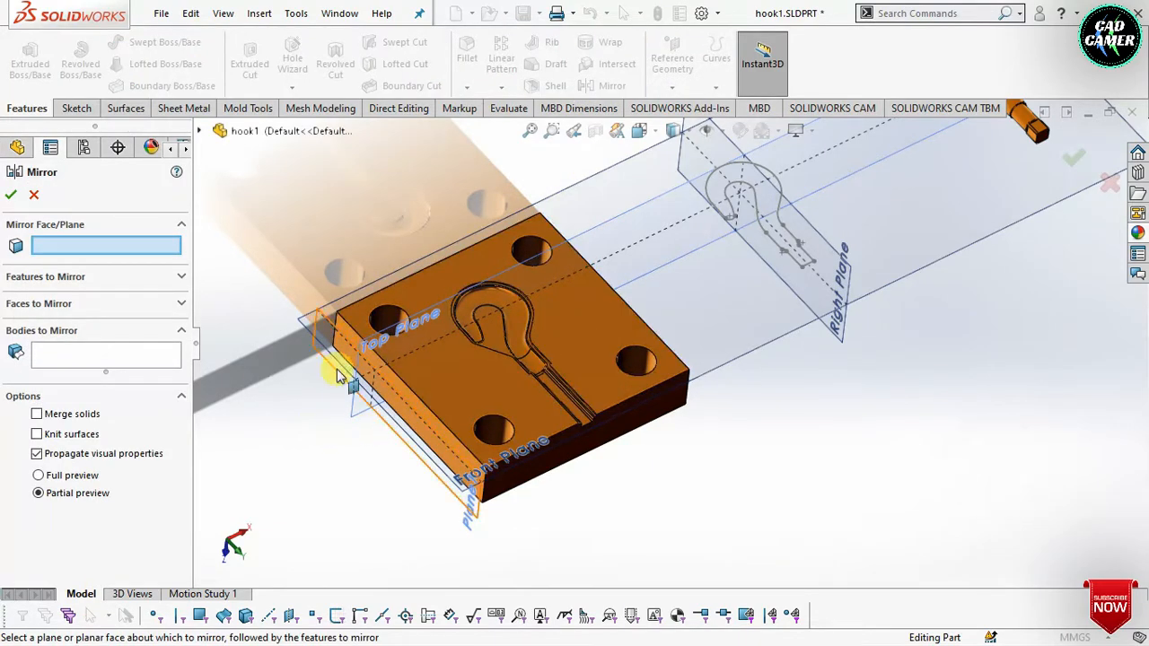
left_click(316, 343)
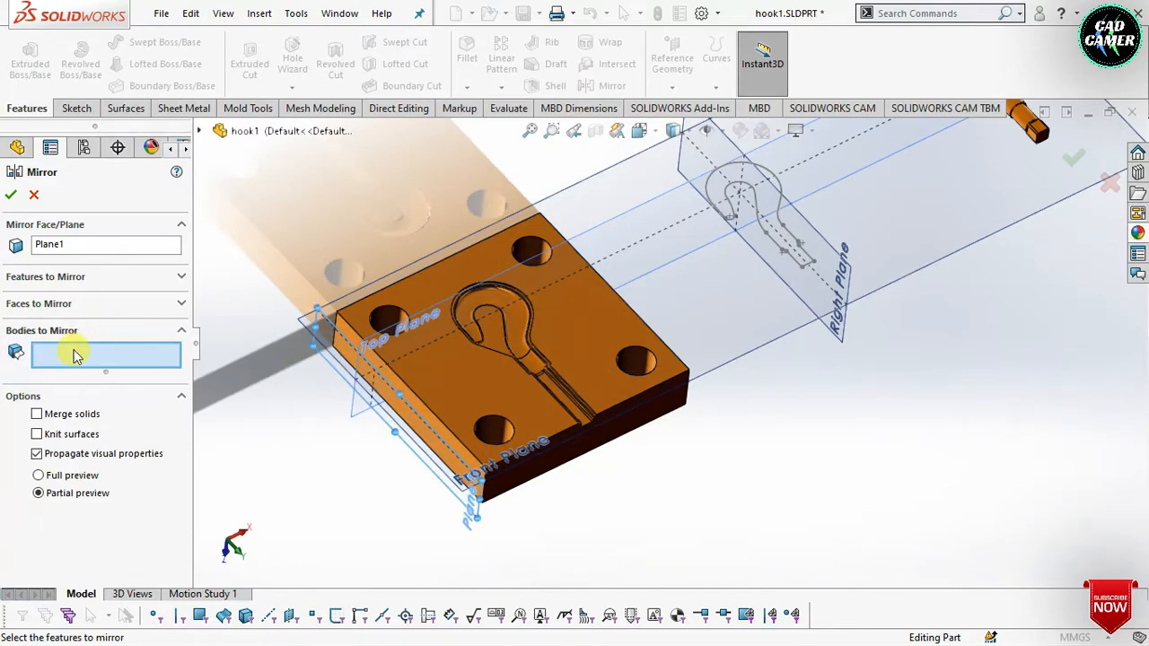
left_click(190, 388)
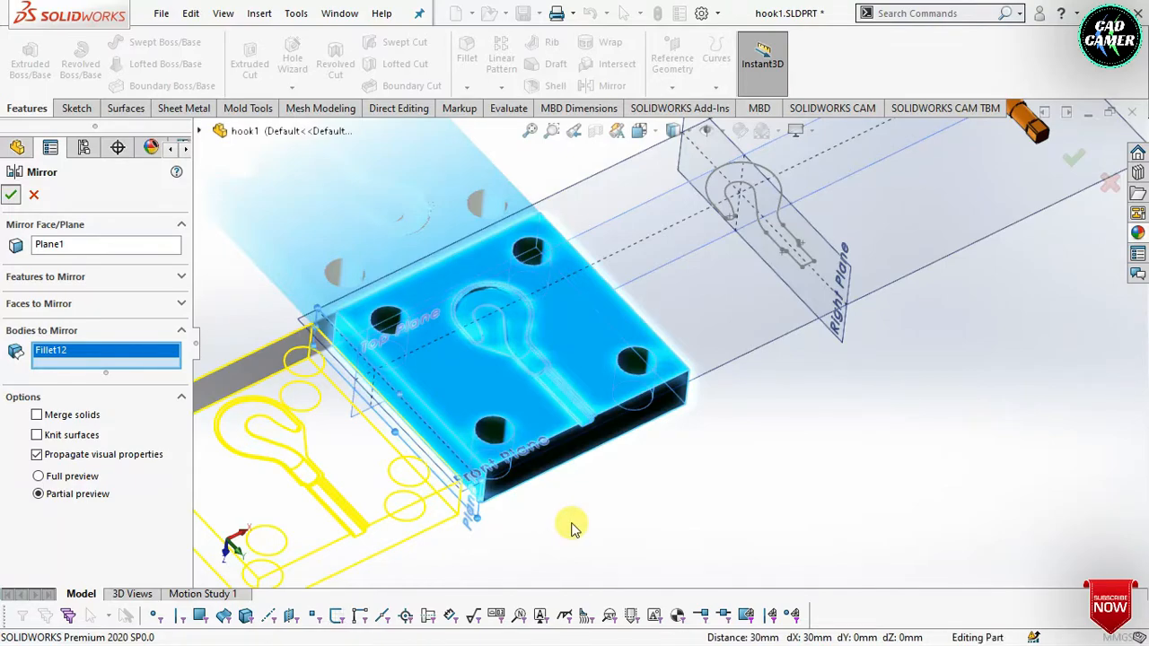
key("Return")
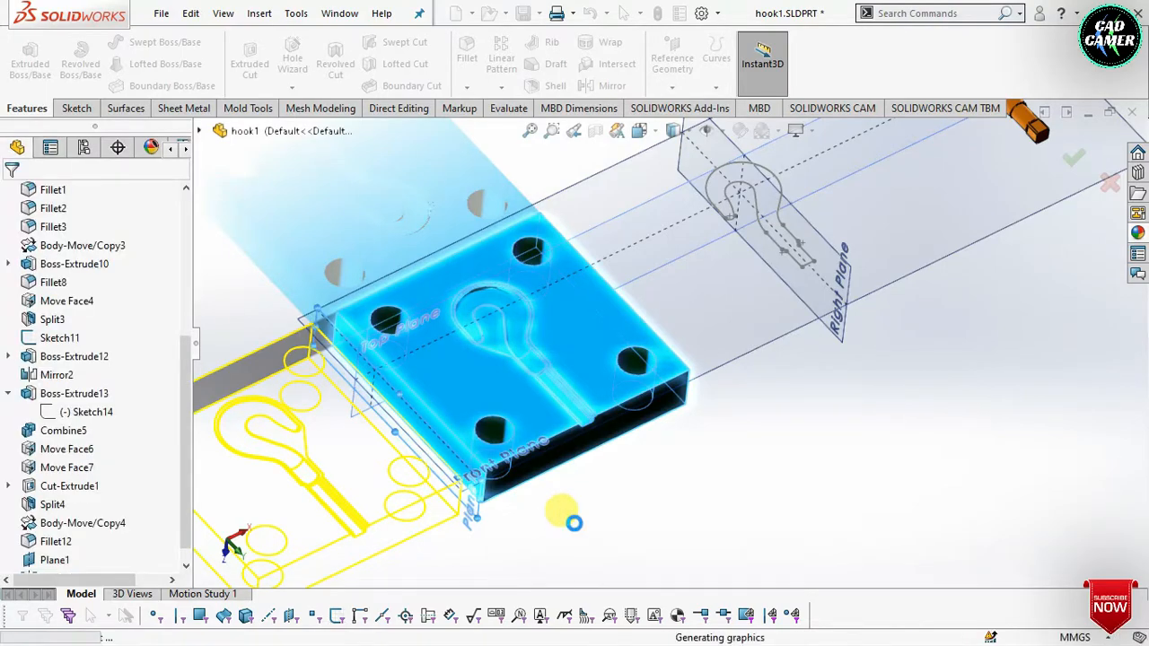
scroll(299, 400, "down", 6)
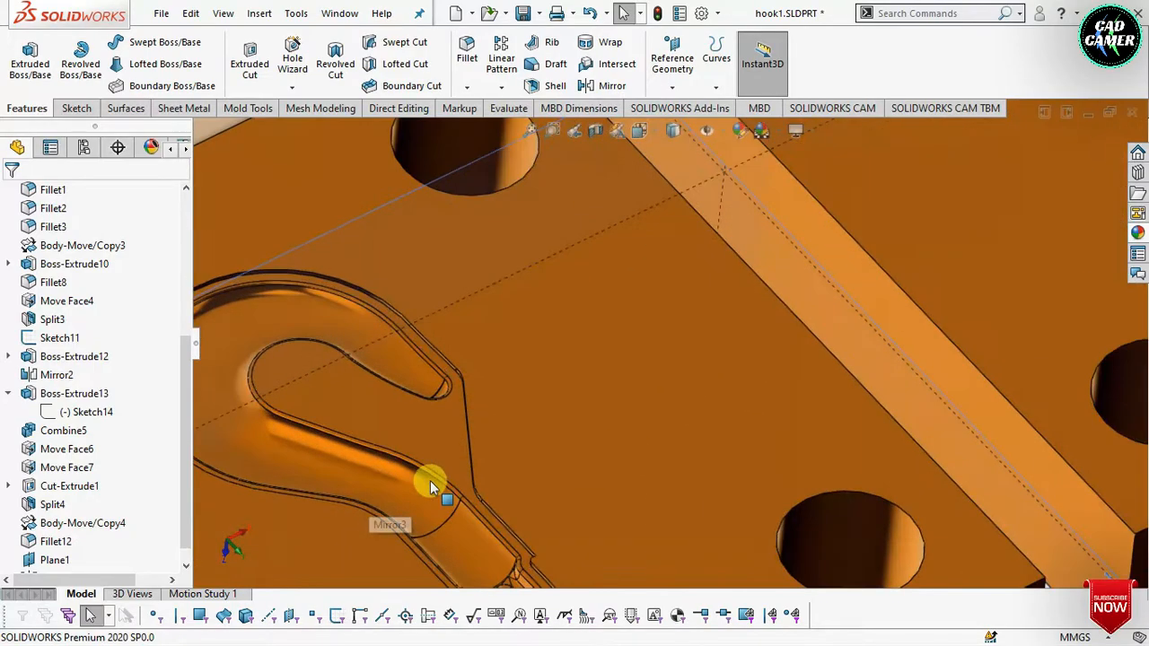
scroll(442, 482, "up", 10)
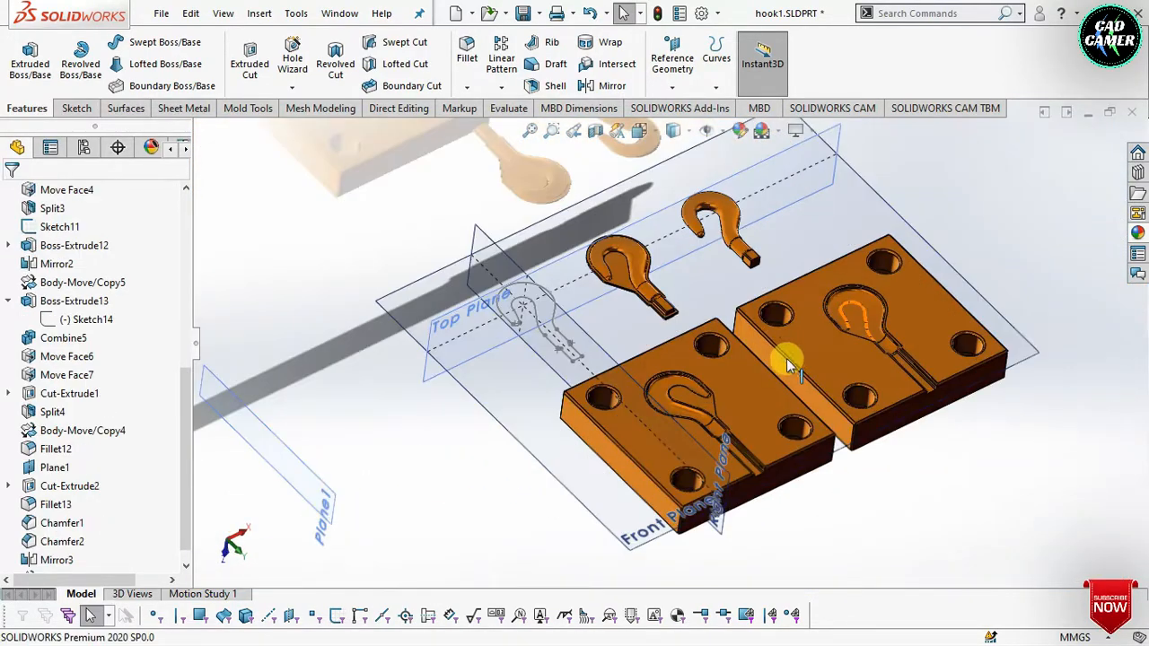
mouse_move(787, 364)
middle_mouse_down()
mouse_move(825, 353)
mouse_move(828, 341)
mouse_move(786, 315)
mouse_move(769, 351)
mouse_move(789, 380)
middle_mouse_up()
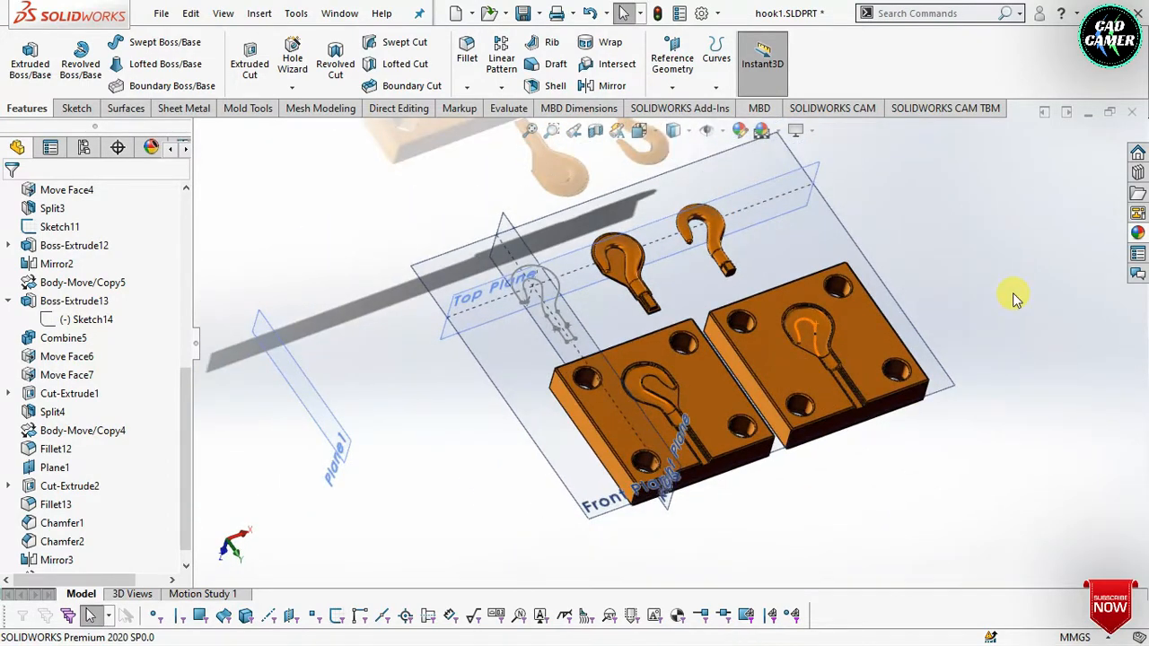
scroll(1012, 299, "down", 2)
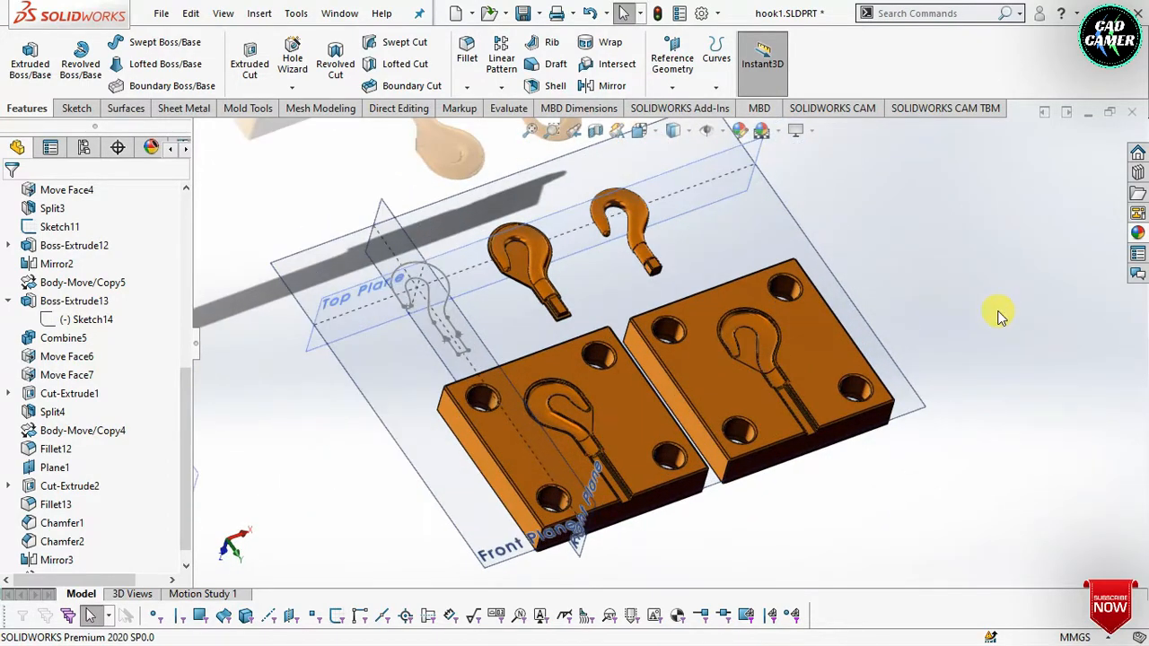